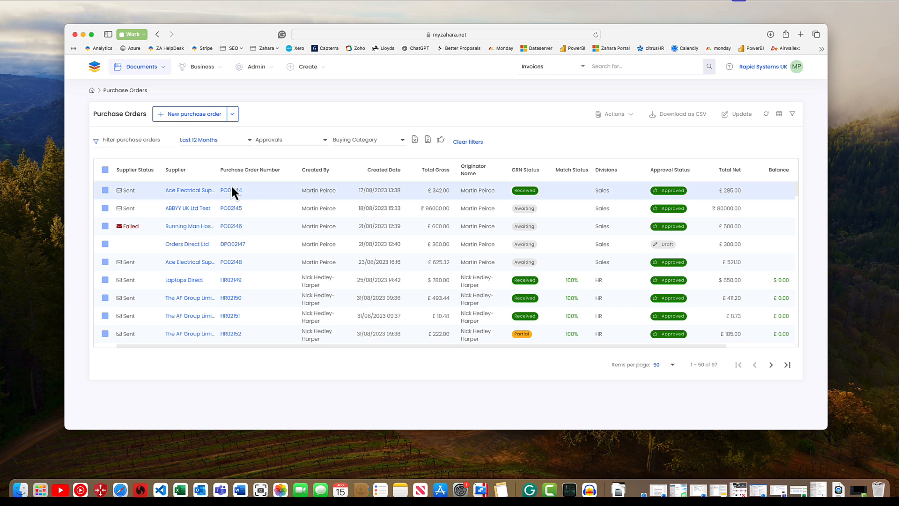
# Review the approval statuses in the purchase orders list and view the workflow progress of the rejected Laptops Direct order
pyautogui.scroll(-5, 662, 255)
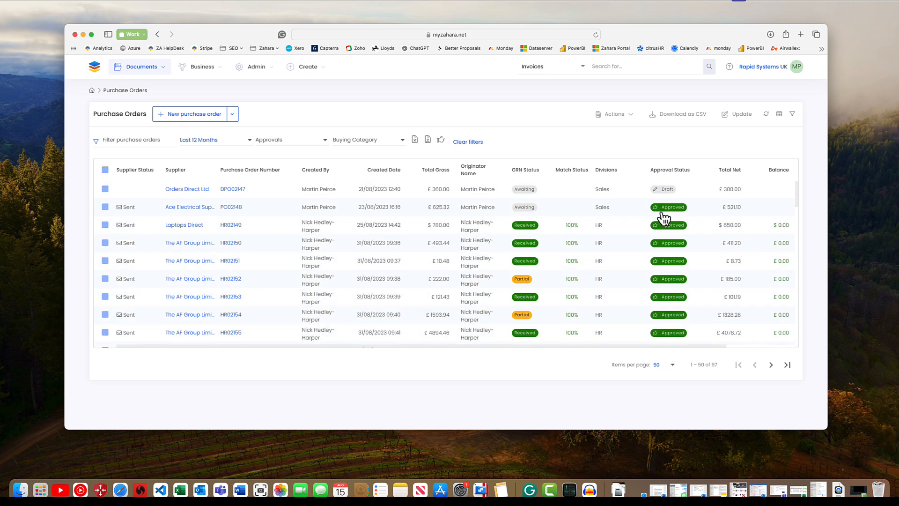
pyautogui.scroll(2, 661, 213)
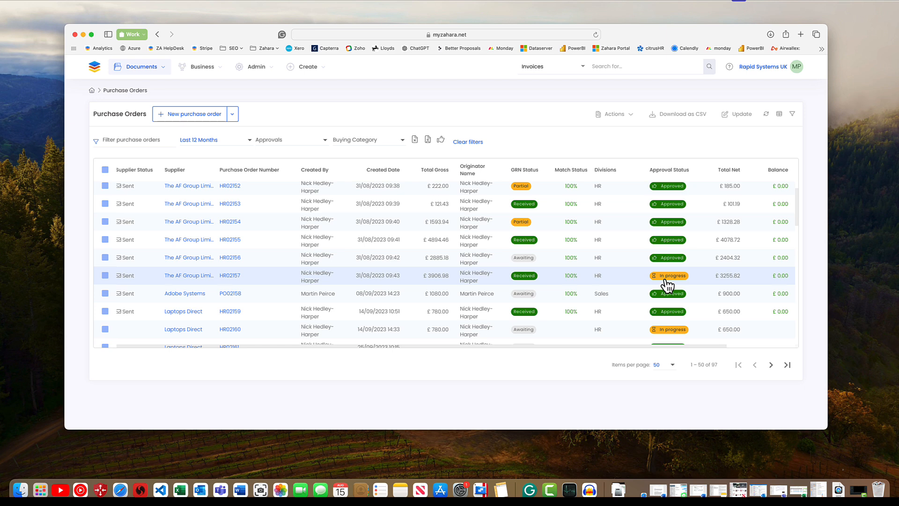
pyautogui.scroll(-8, 669, 284)
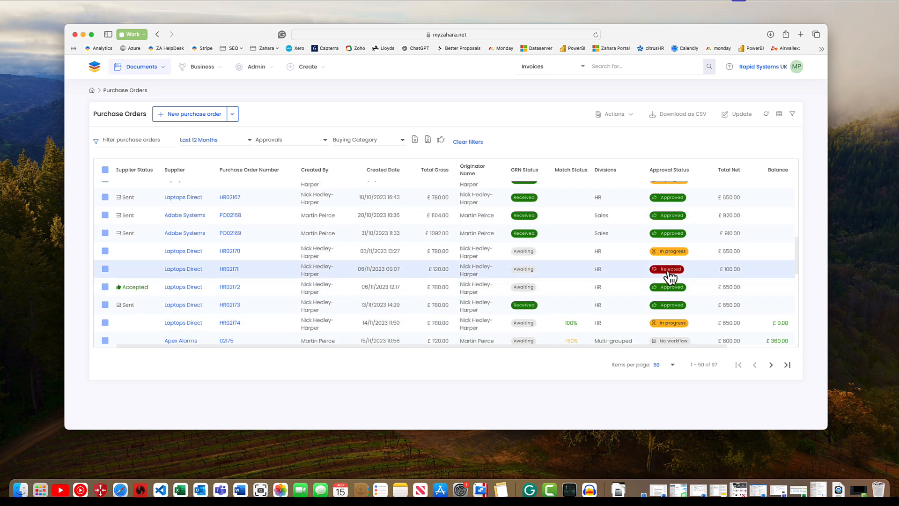
pyautogui.click(671, 270)
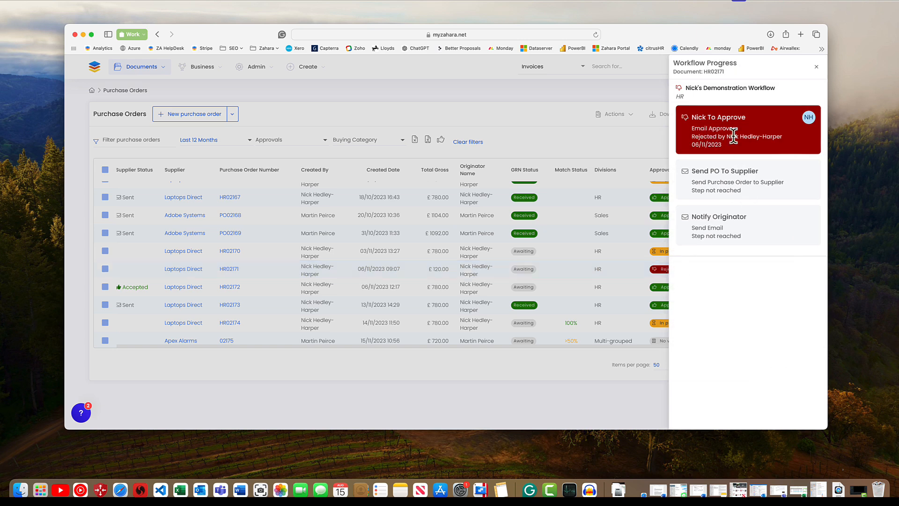
pyautogui.click(652, 159)
# View the workflow progress of the in-progress CH Contracting order and the first approved Ace Electrical order
pyautogui.scroll(4, 656, 194)
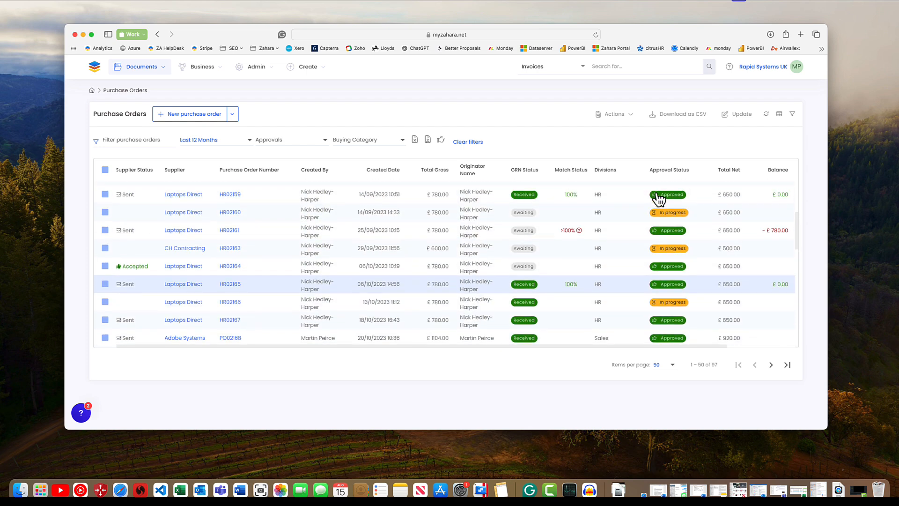
pyautogui.click(662, 248)
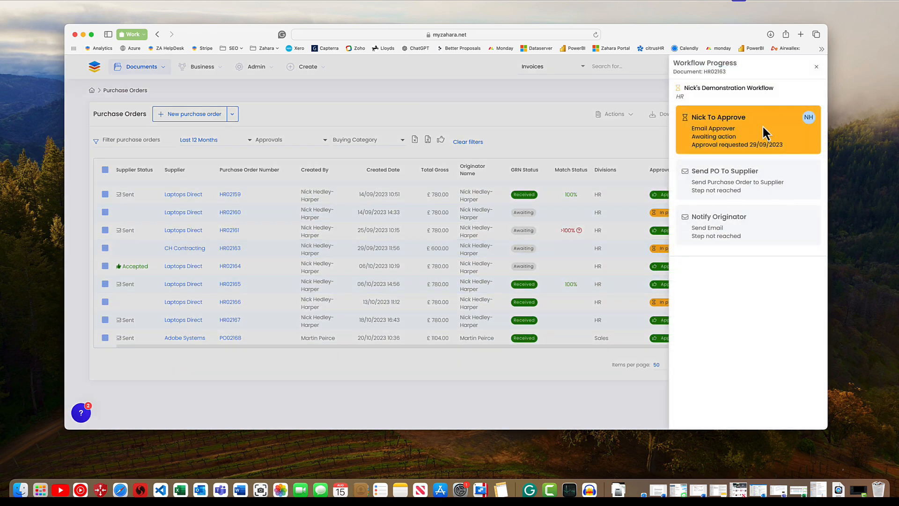
pyautogui.click(643, 225)
pyautogui.scroll(8, 653, 230)
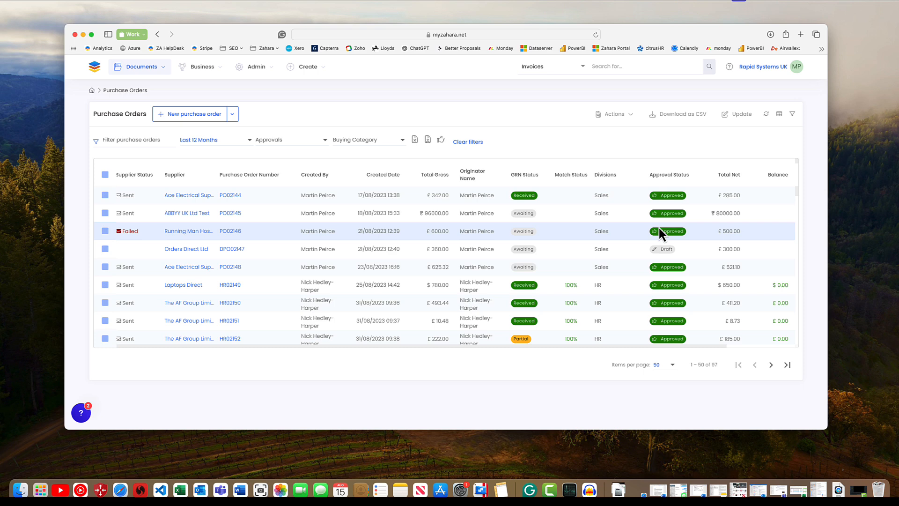
pyautogui.click(667, 191)
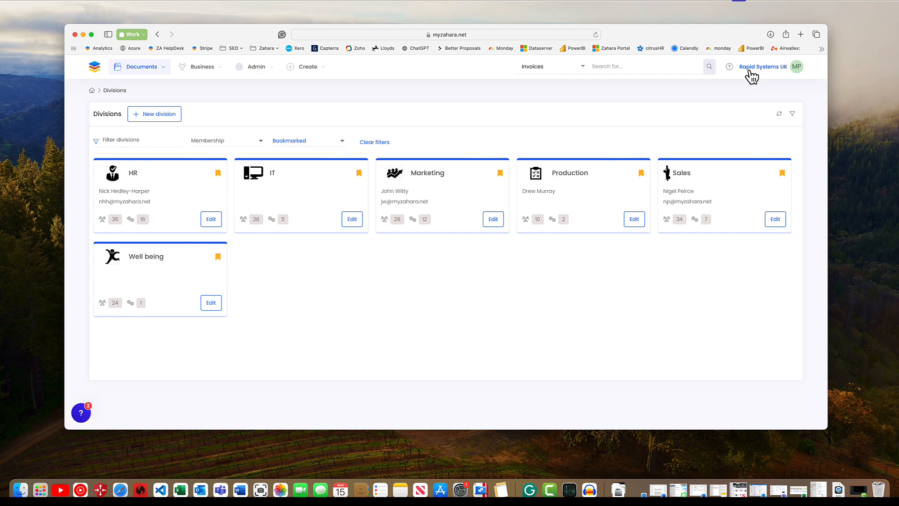
# Open the Sales division's workflows and display the steps of the Order Approval purchase order workflow
pyautogui.click(774, 221)
pyautogui.click(125, 277)
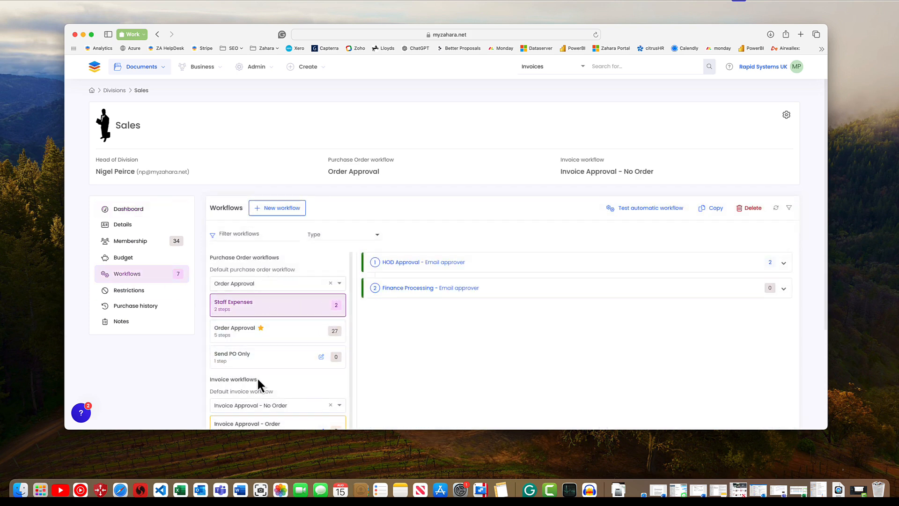
pyautogui.scroll(-2, 257, 379)
pyautogui.scroll(2, 257, 382)
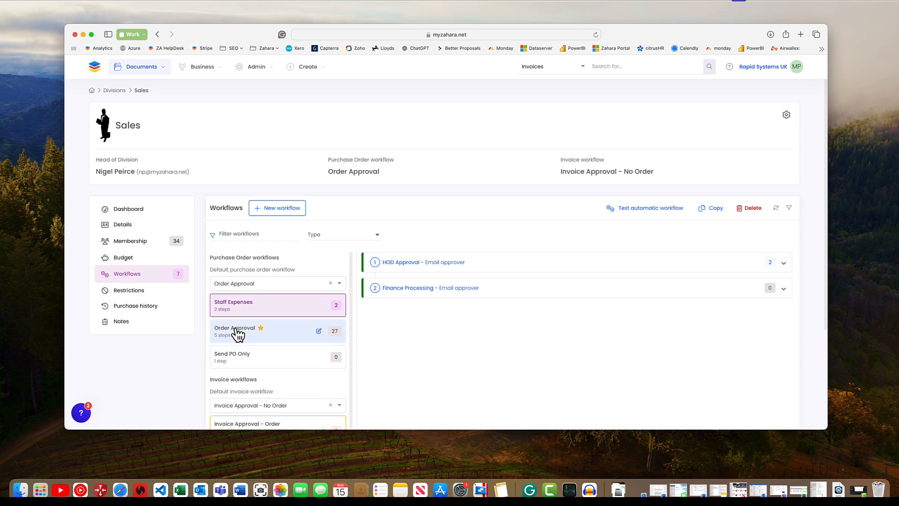
pyautogui.click(260, 338)
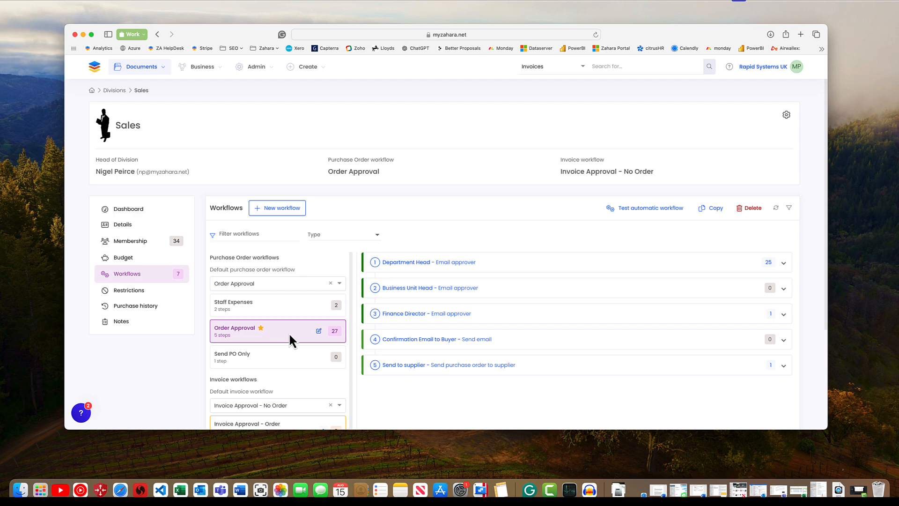
# Examine the details and start conditions of the Department Head, Business Unit Head and Finance Director approval steps
pyautogui.click(481, 270)
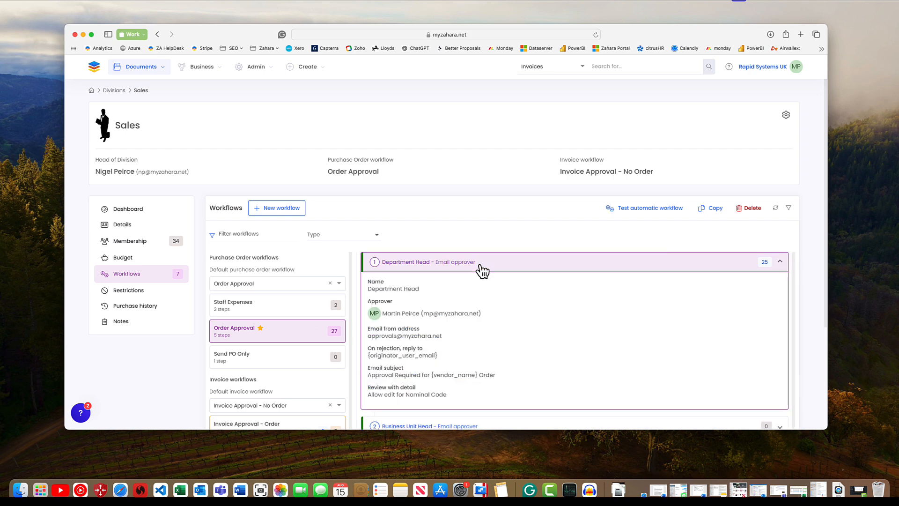
pyautogui.click(481, 270)
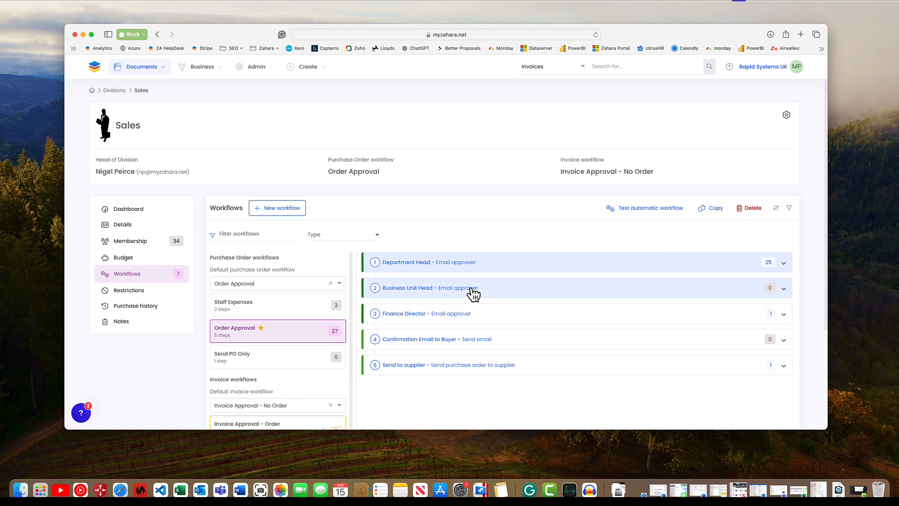
pyautogui.click(783, 289)
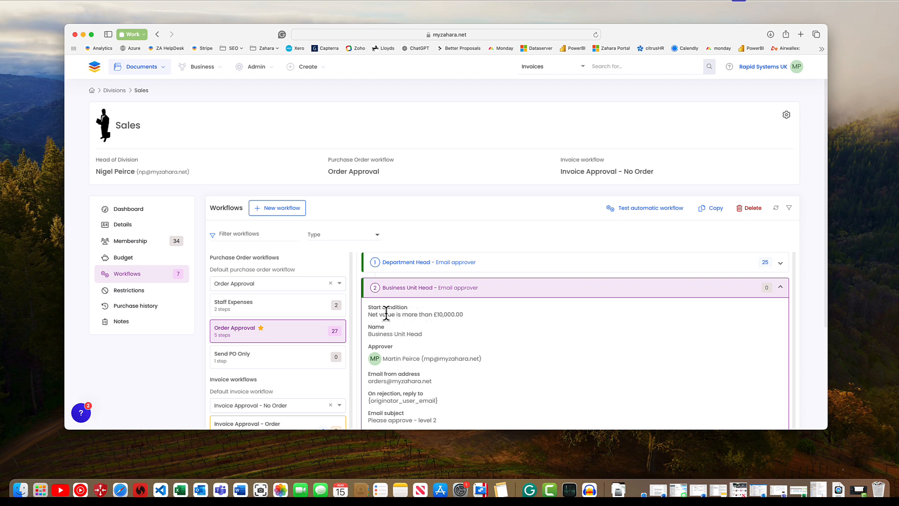
pyautogui.click(780, 287)
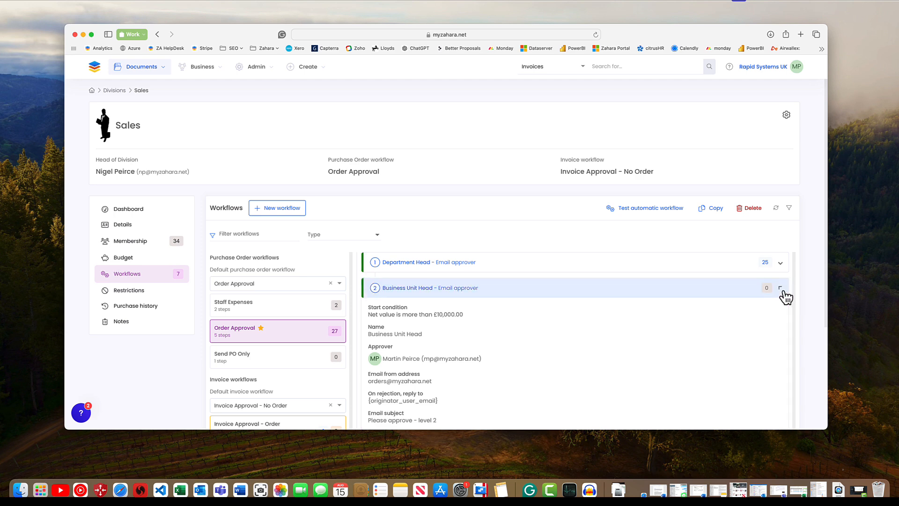
pyautogui.click(783, 314)
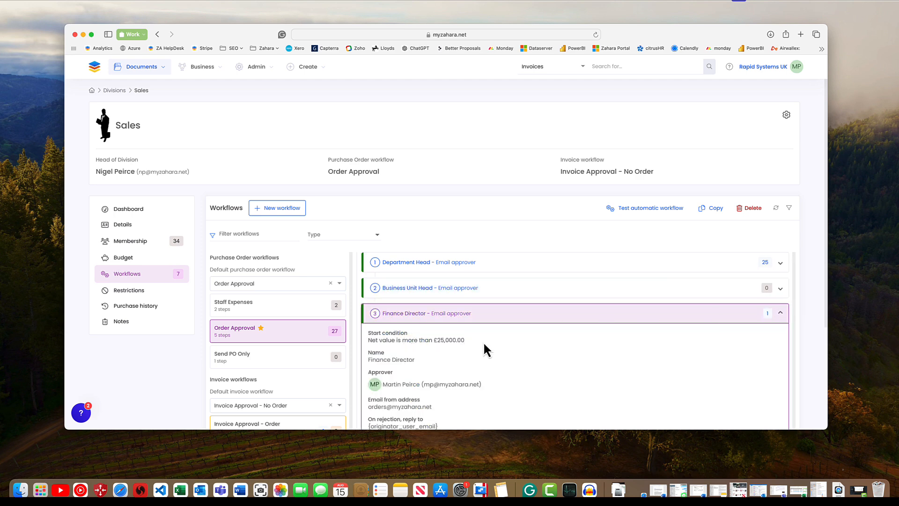
pyautogui.click(781, 314)
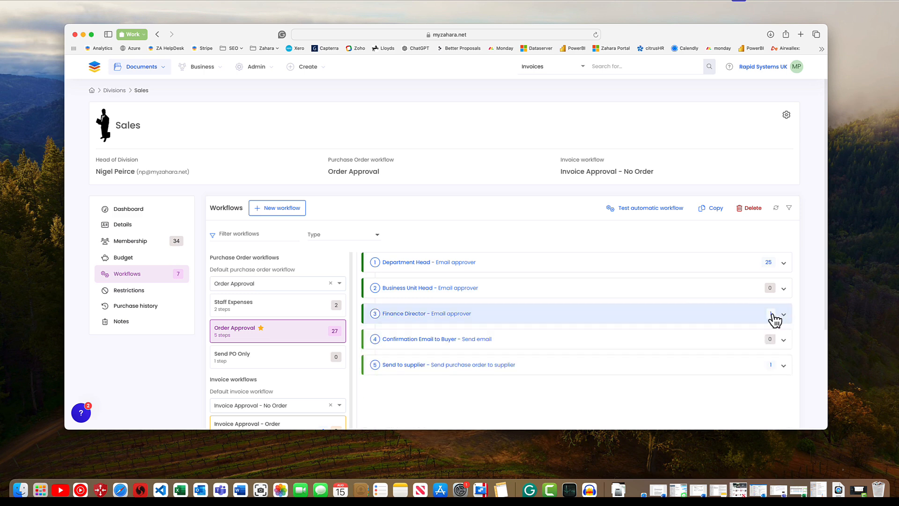
# Compare the settings of the Department Head step with the start condition of the Business Unit Head step
pyautogui.click(467, 262)
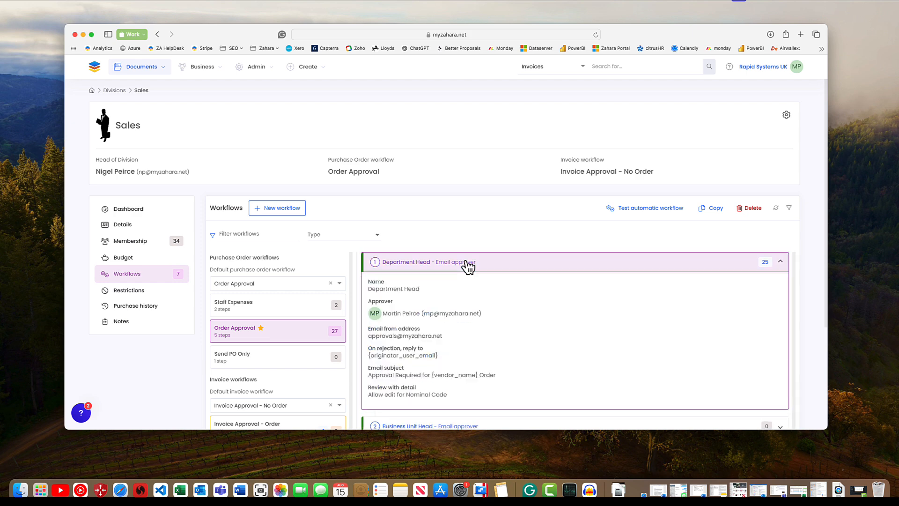
pyautogui.click(468, 264)
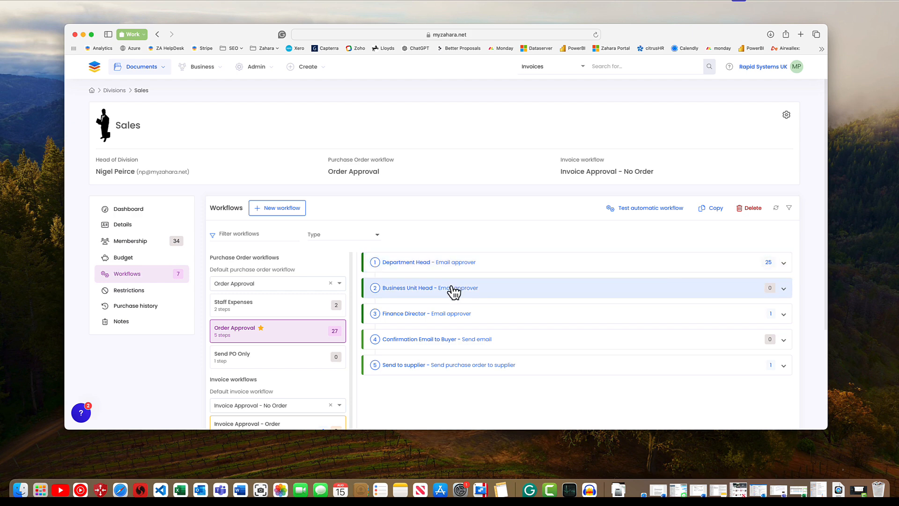
pyautogui.click(453, 289)
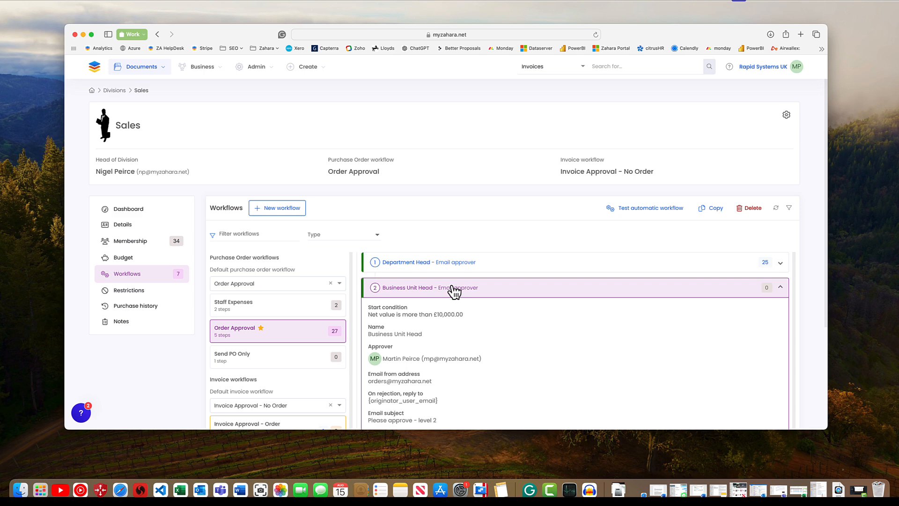
pyautogui.click(454, 290)
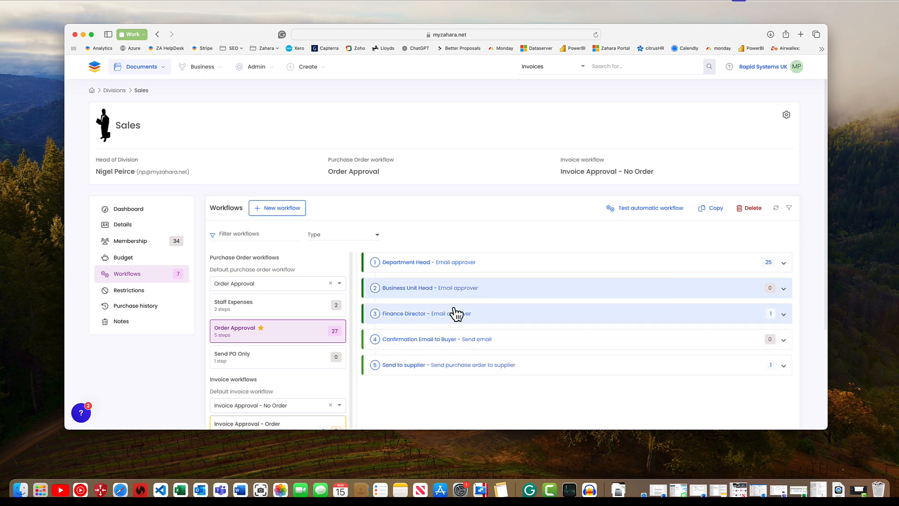
# Check the start condition of the Send to supplier step in the Order Approval workflow
pyautogui.click(459, 372)
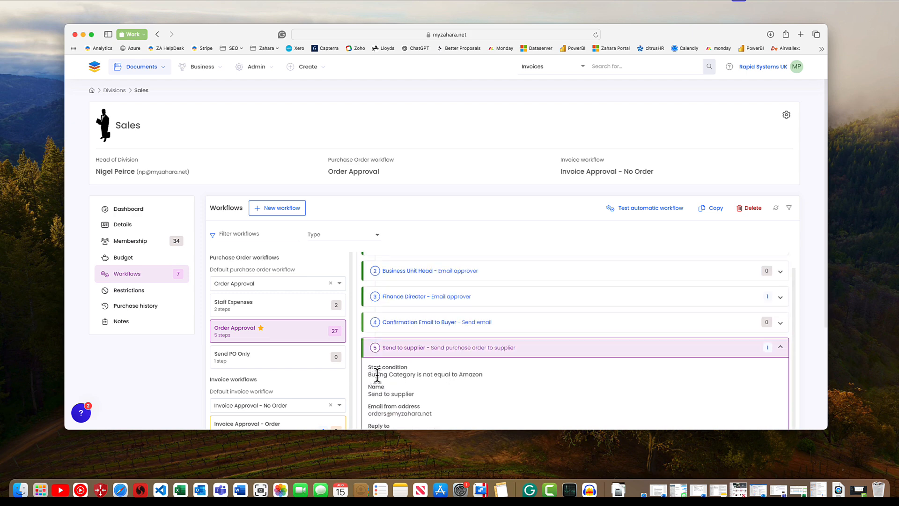
pyautogui.click(517, 355)
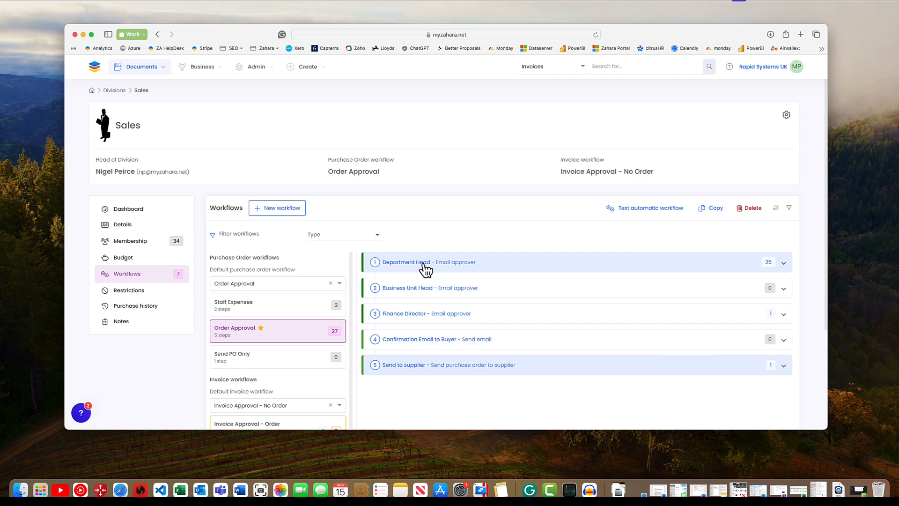
pyautogui.moveTo(320, 336)
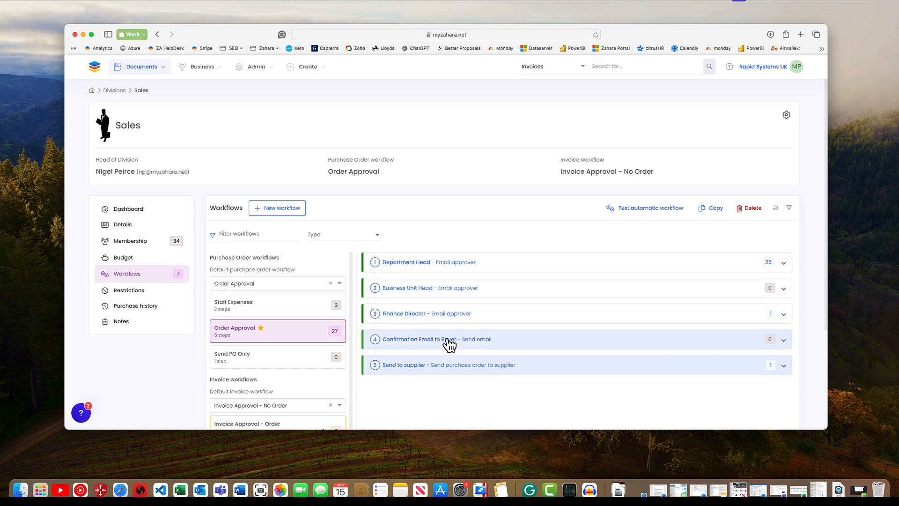
pyautogui.click(427, 366)
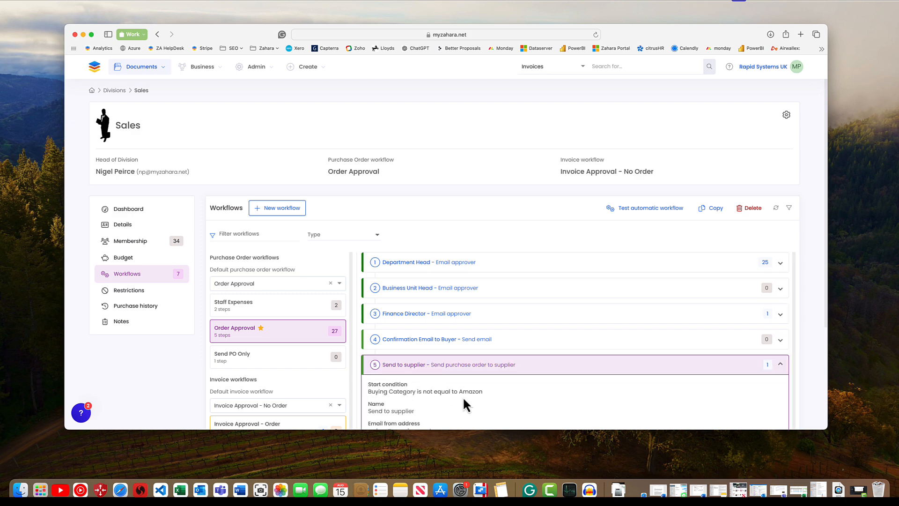
pyautogui.click(463, 366)
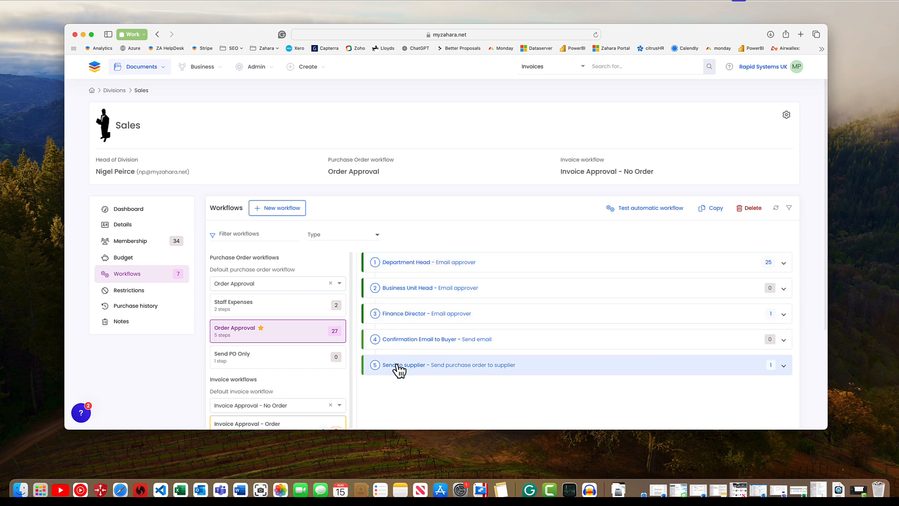
# Open the Order Approval workflow for editing, keep Purchase Order Approval as its workflow type, and continue to its steps
pyautogui.moveTo(317, 333)
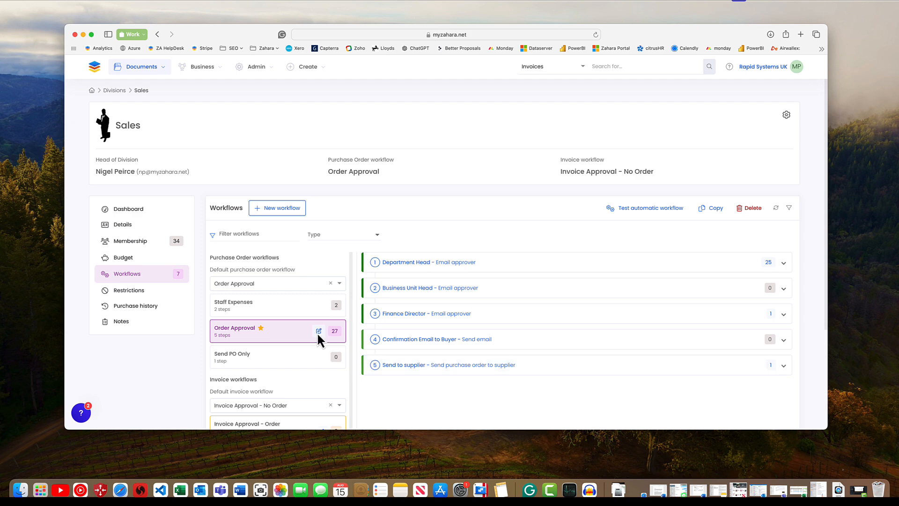
pyautogui.click(319, 331)
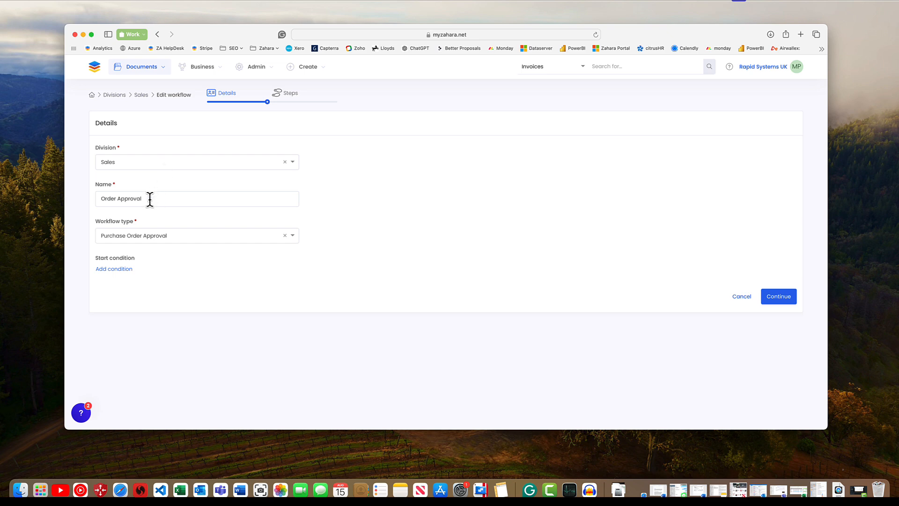
pyautogui.click(166, 239)
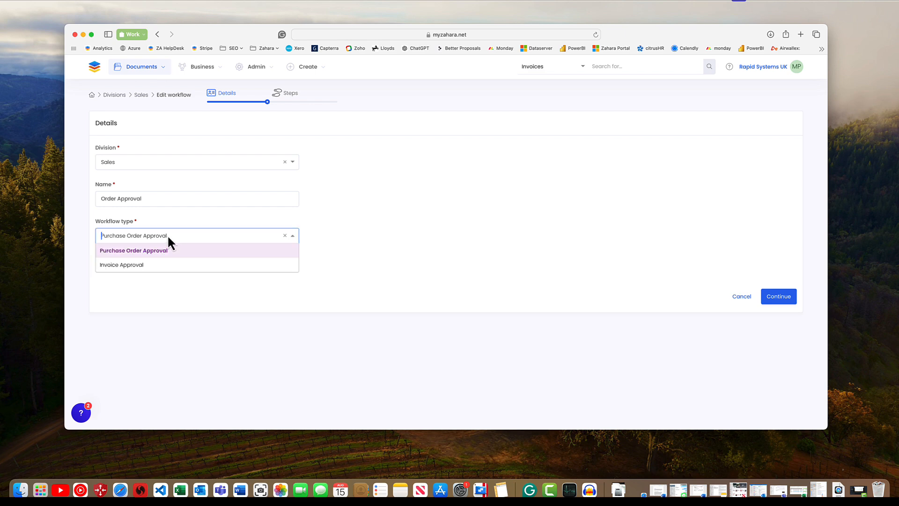
pyautogui.click(169, 250)
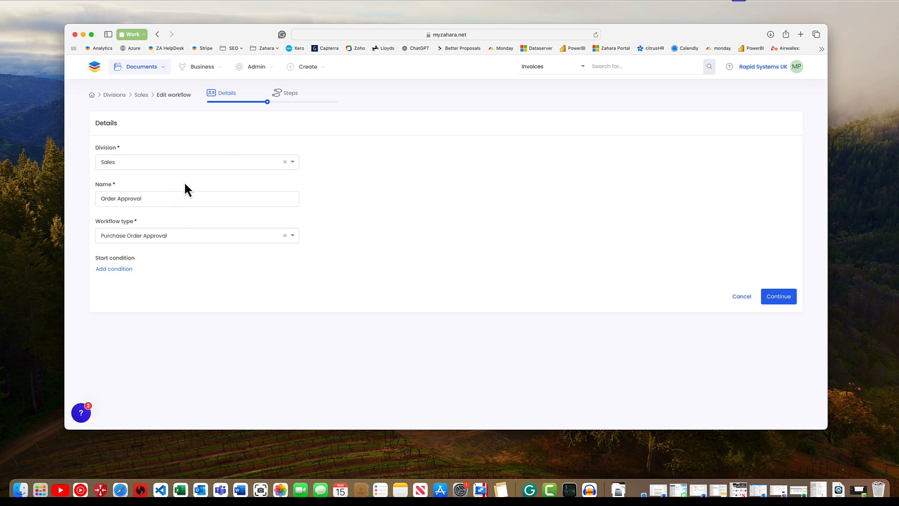
pyautogui.click(779, 298)
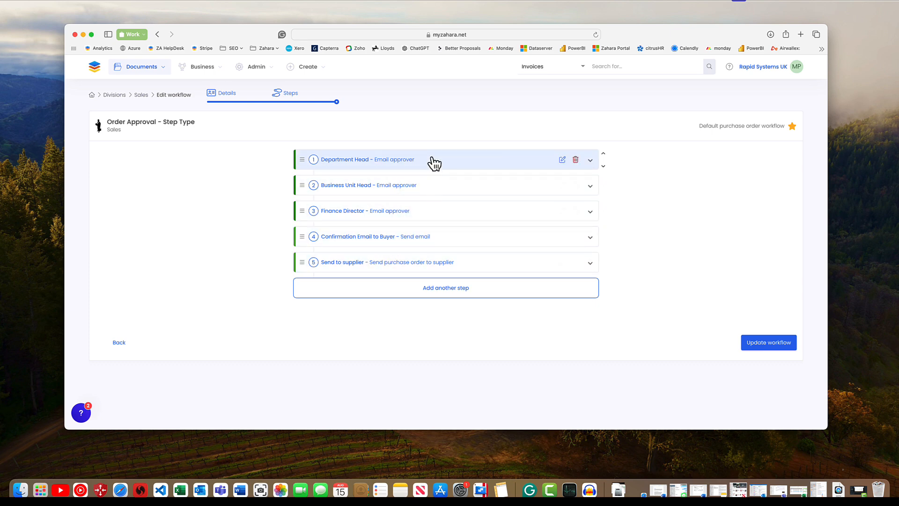
# Check the details of the Department Head step in the workflow editor
pyautogui.click(591, 160)
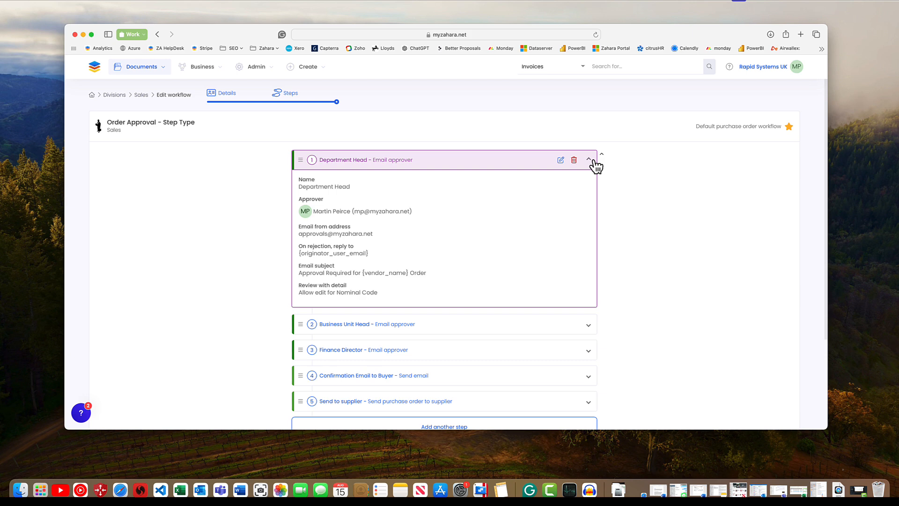
pyautogui.click(591, 161)
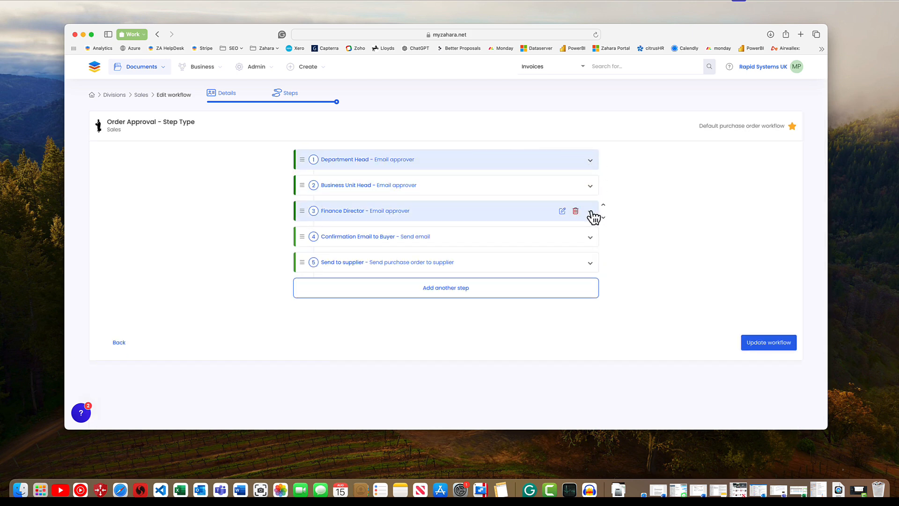
# Edit the Finance Director step so its start condition is a net value of more than £15,000.00
pyautogui.click(562, 211)
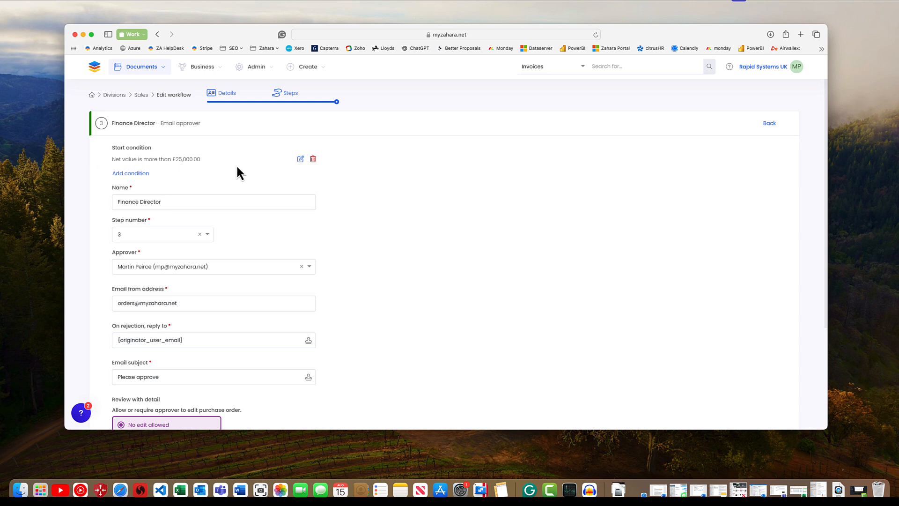
pyautogui.click(300, 159)
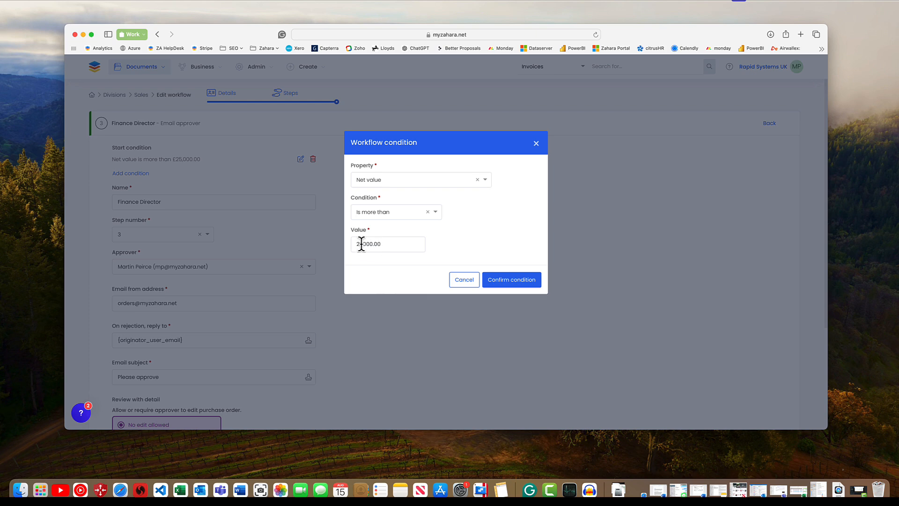
pyautogui.moveTo(364, 243); pyautogui.dragTo(349, 242)
pyautogui.write('15')
pyautogui.click(515, 287)
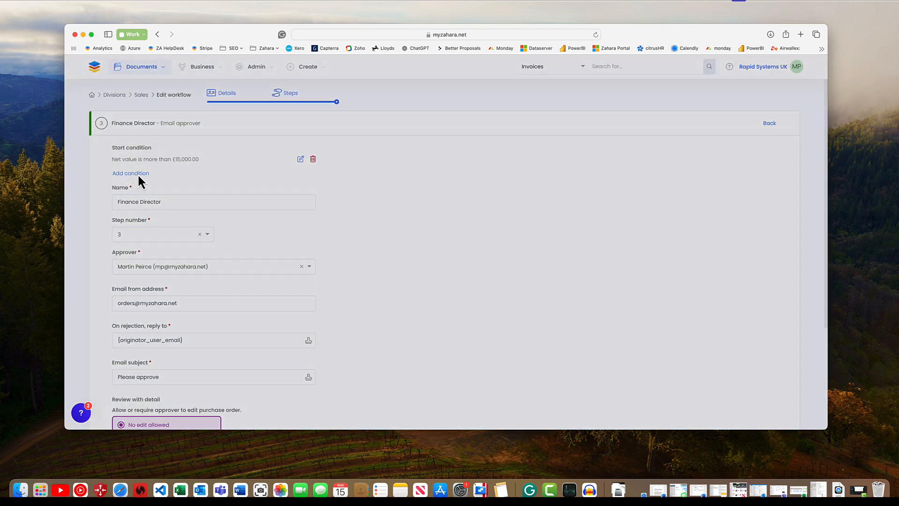
# Add an "and" start condition requiring Supplier Name is not equal to Tailor West, and remove that condition again
pyautogui.click(135, 174)
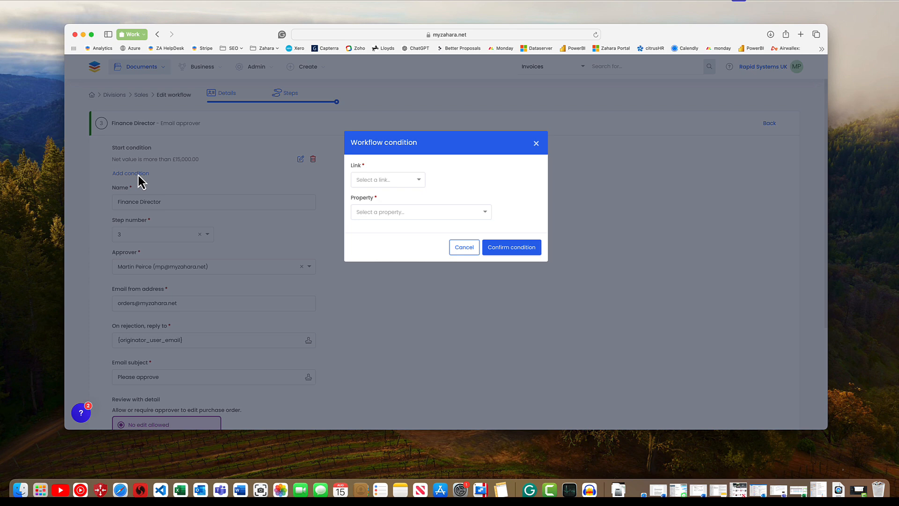
pyautogui.click(394, 180)
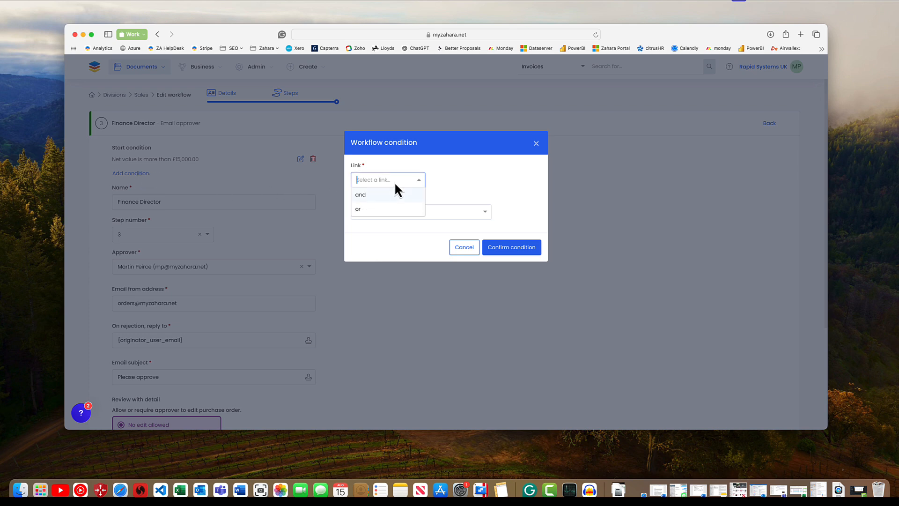
pyautogui.click(364, 197)
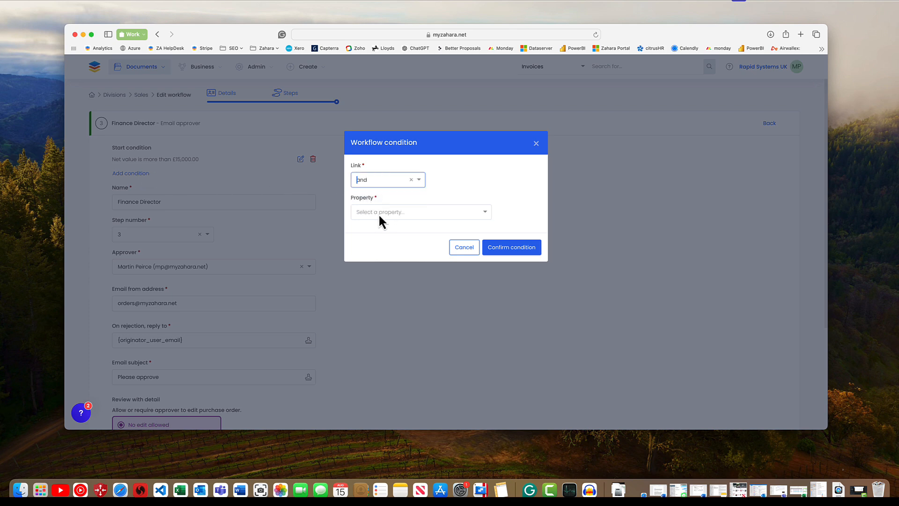
pyautogui.click(378, 214)
pyautogui.click(374, 270)
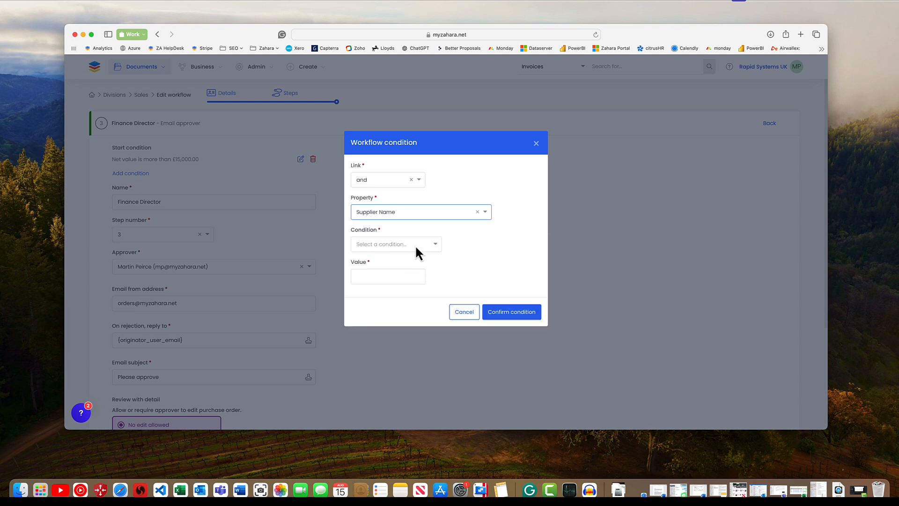
pyautogui.click(364, 251)
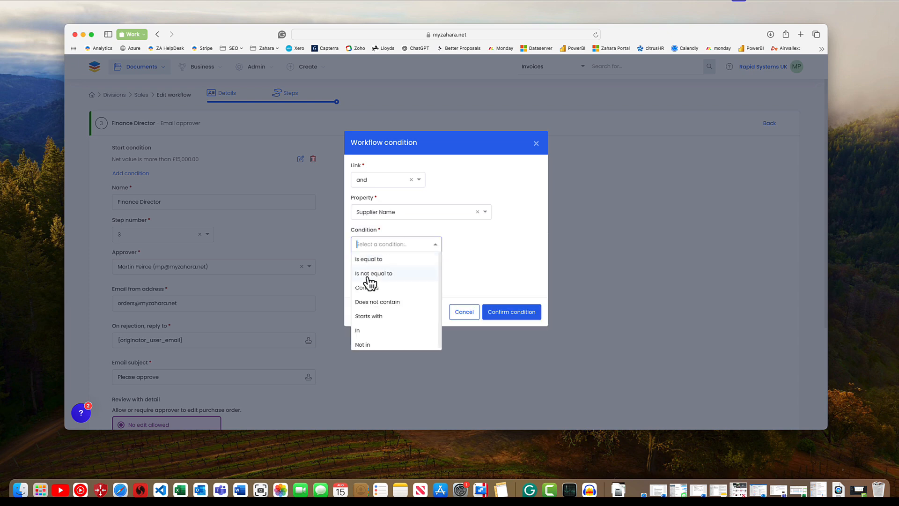
pyautogui.click(370, 274)
pyautogui.click(374, 282)
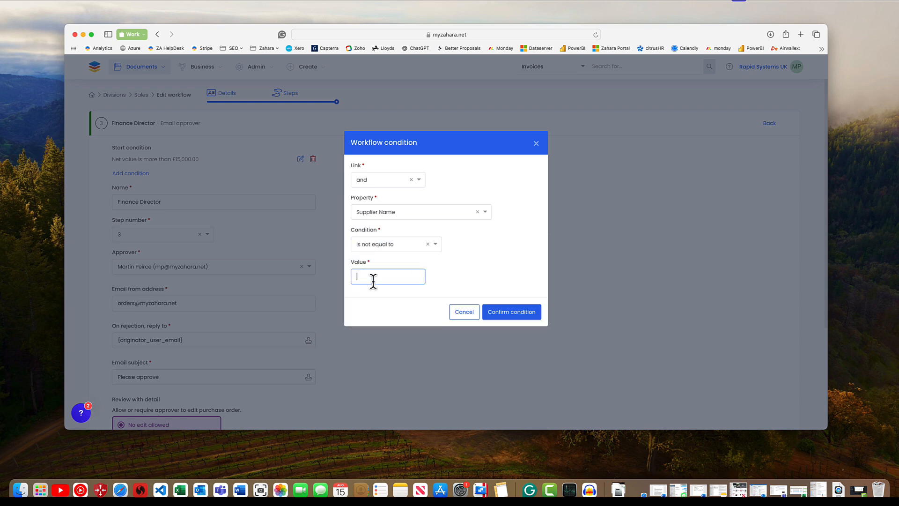
pyautogui.write('Tailor Wset')
pyautogui.click(377, 285)
pyautogui.click(501, 312)
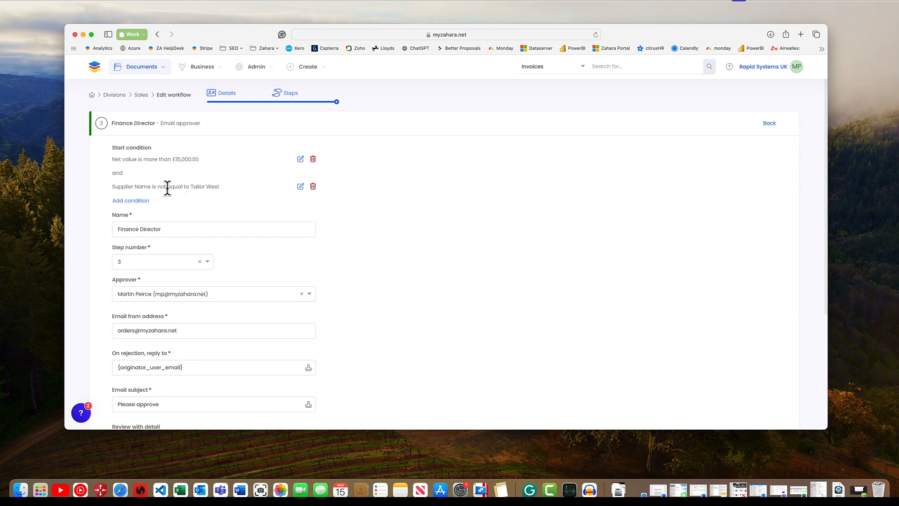
pyautogui.click(313, 186)
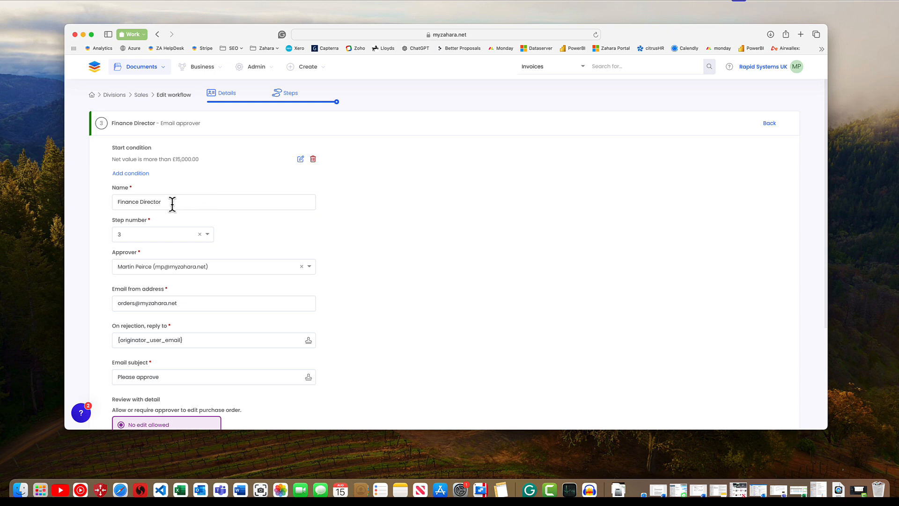
# Rename the Finance Director step as CFO to Approve and assign a different user as its approver
pyautogui.scroll(-1, 173, 204)
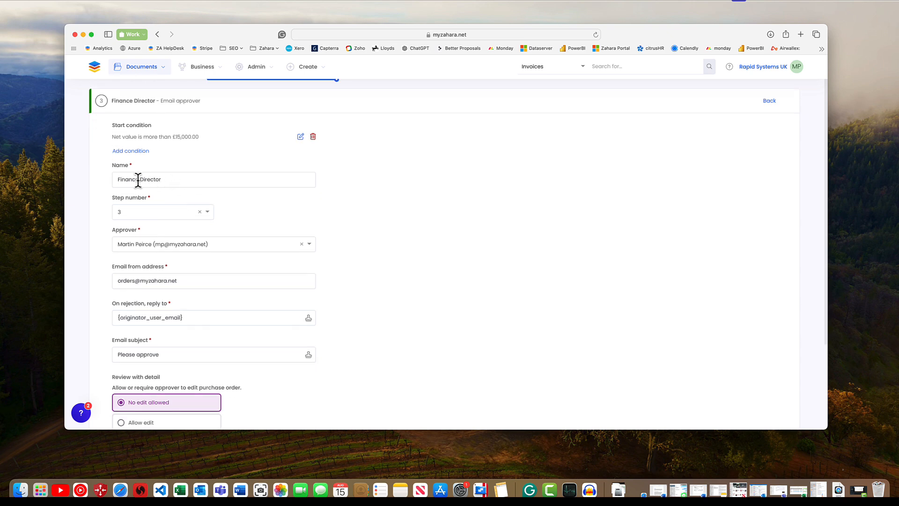
pyautogui.moveTo(164, 180); pyautogui.dragTo(87, 181)
pyautogui.write('CF')
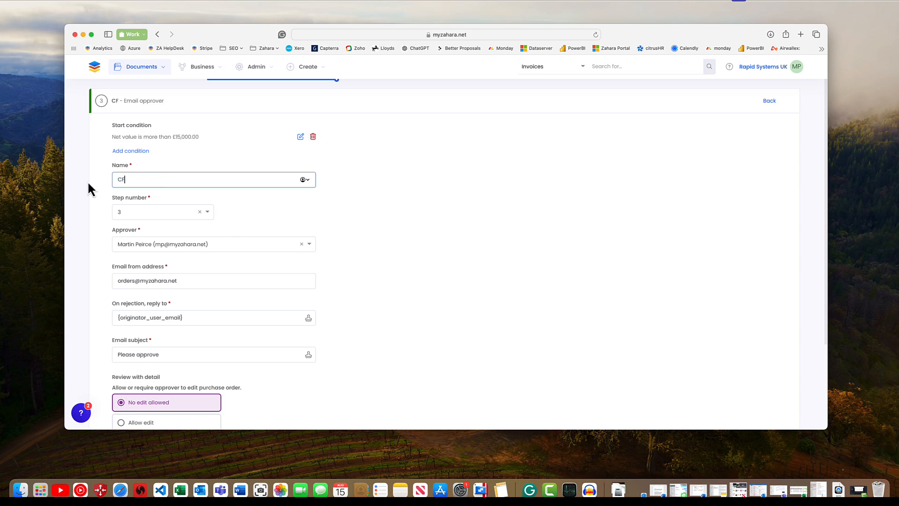
pyautogui.write('O to Approve')
pyautogui.click(170, 249)
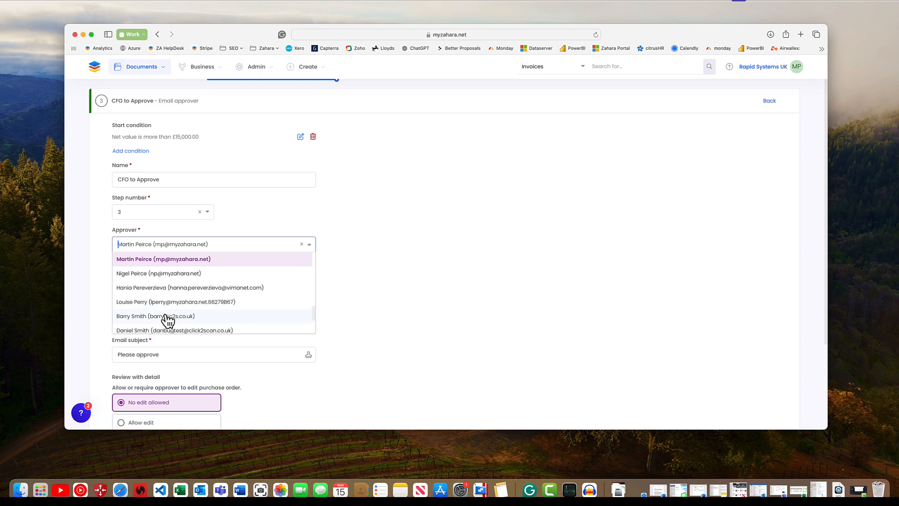
pyautogui.scroll(-1, 166, 323)
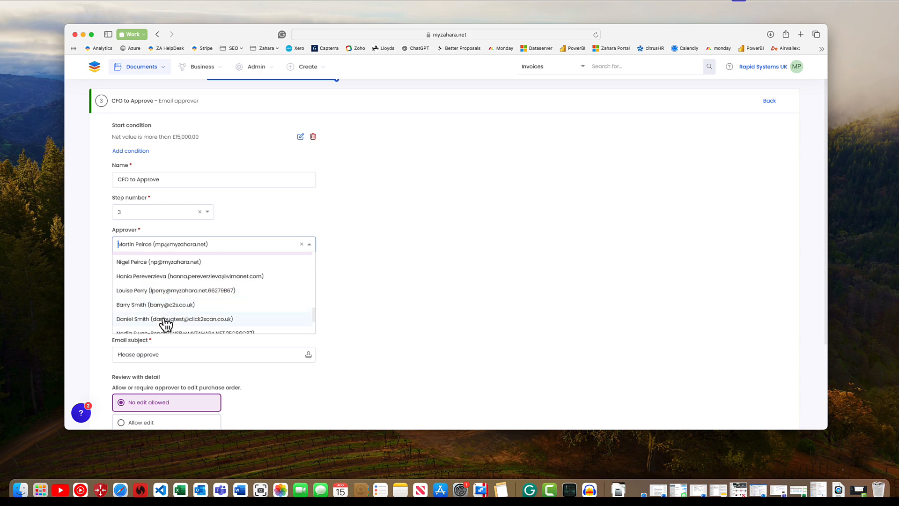
pyautogui.click(164, 320)
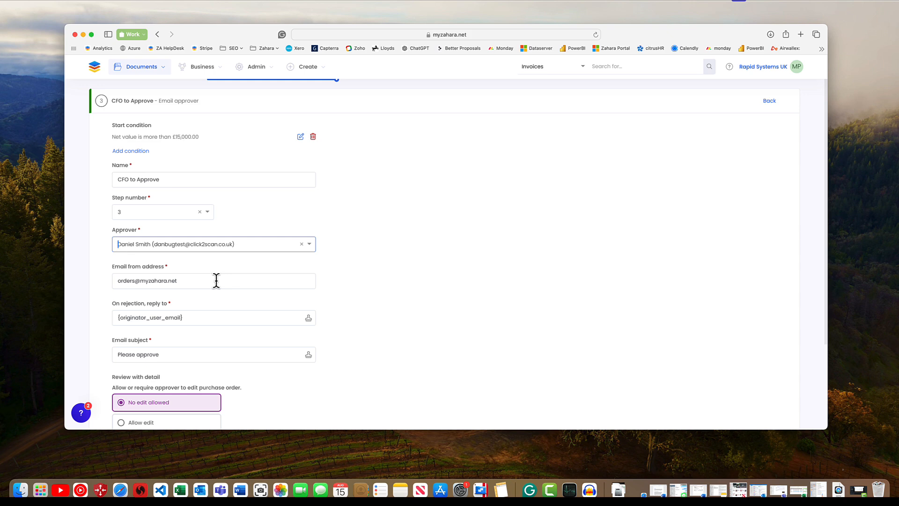
# Extend the CFO step's email subject to read "Please approve this Purchase Request"
pyautogui.scroll(-1, 216, 281)
pyautogui.scroll(-2, 216, 281)
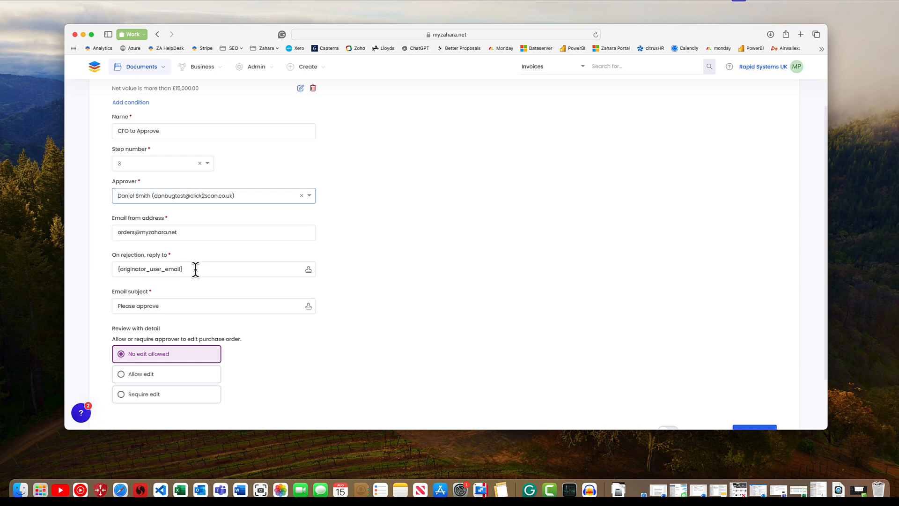
pyautogui.click(170, 305)
pyautogui.write('this')
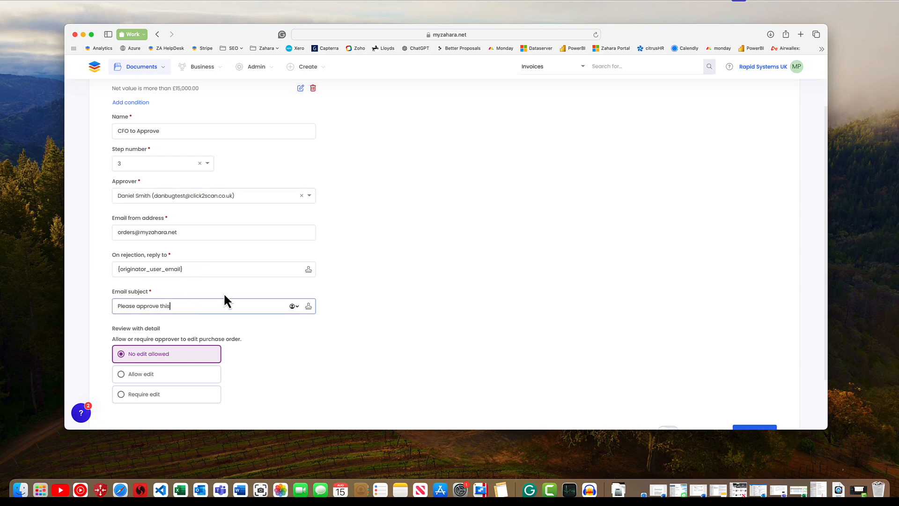
pyautogui.write(' Purchase Request')
# Try the Allow edit and Require edit review options, requiring Nominal Code for the latter, and return to No edit allowed
pyautogui.scroll(-2, 325, 341)
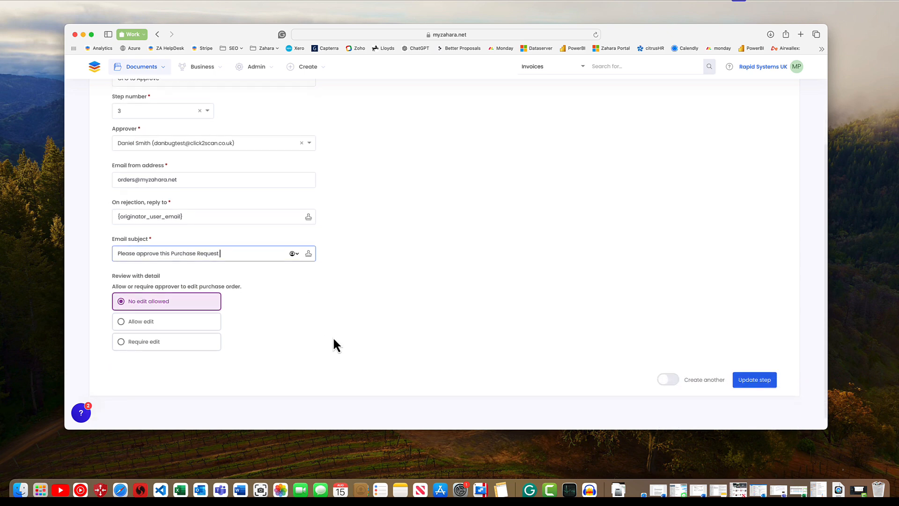
pyautogui.click(125, 328)
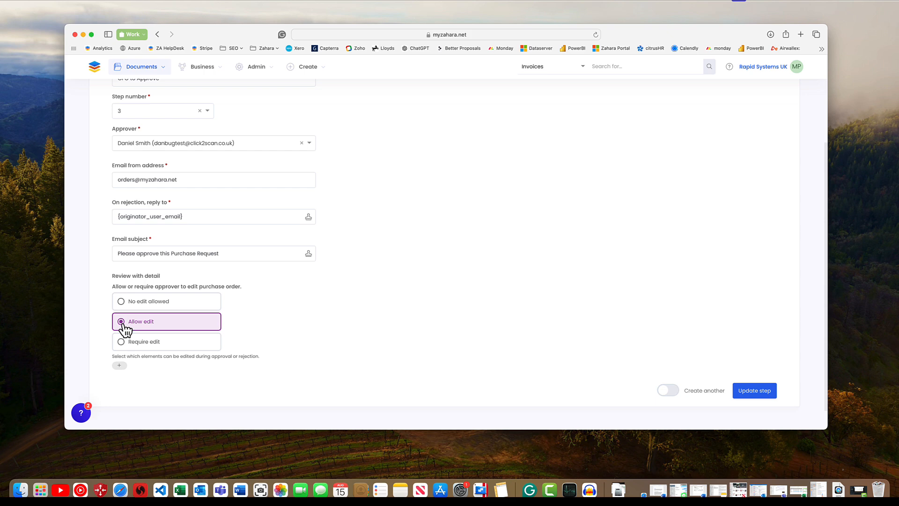
pyautogui.scroll(-1, 121, 370)
pyautogui.click(120, 362)
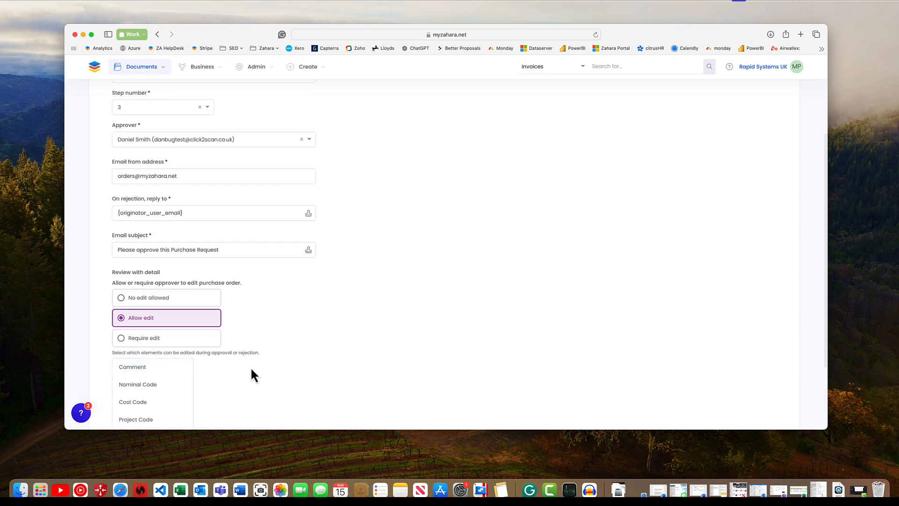
pyautogui.scroll(-3, 253, 366)
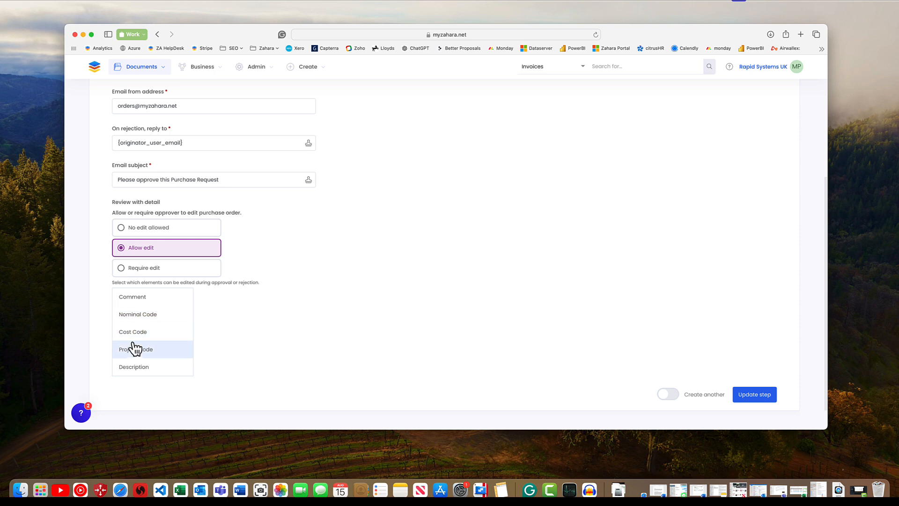
pyautogui.click(121, 269)
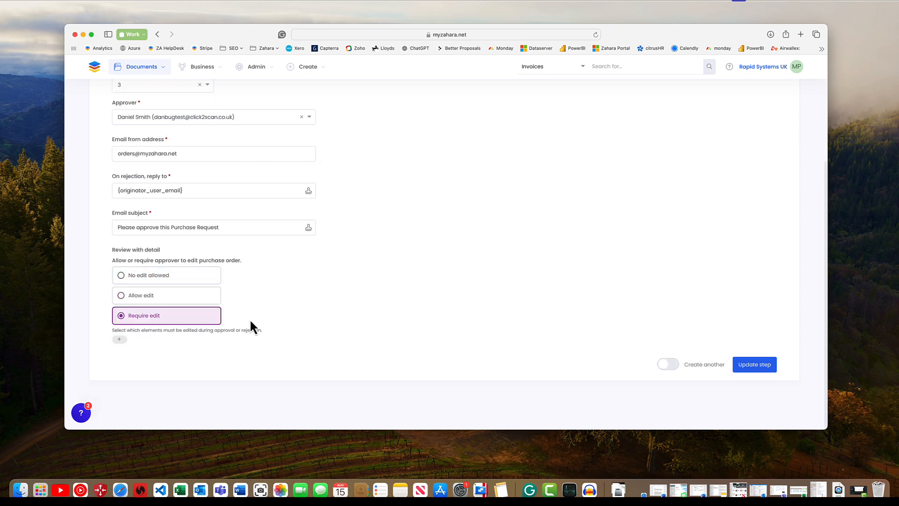
pyautogui.click(120, 342)
pyautogui.click(141, 366)
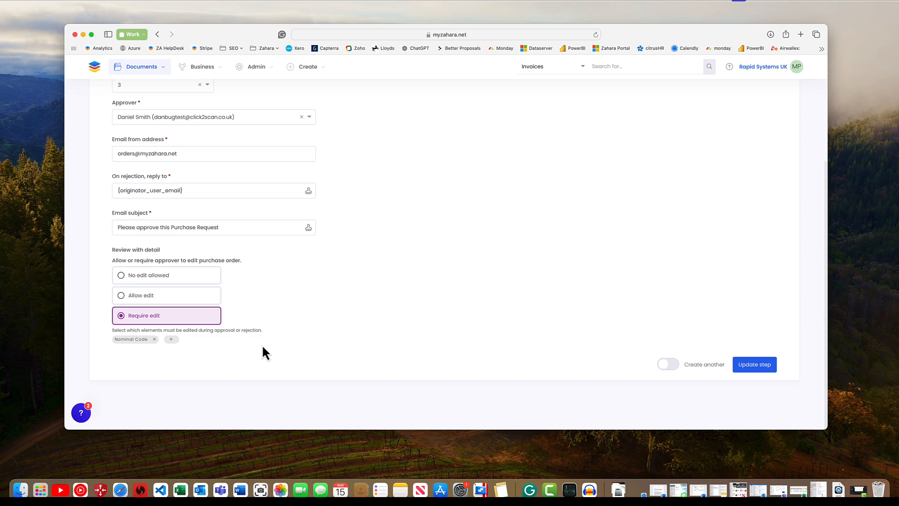
pyautogui.click(123, 277)
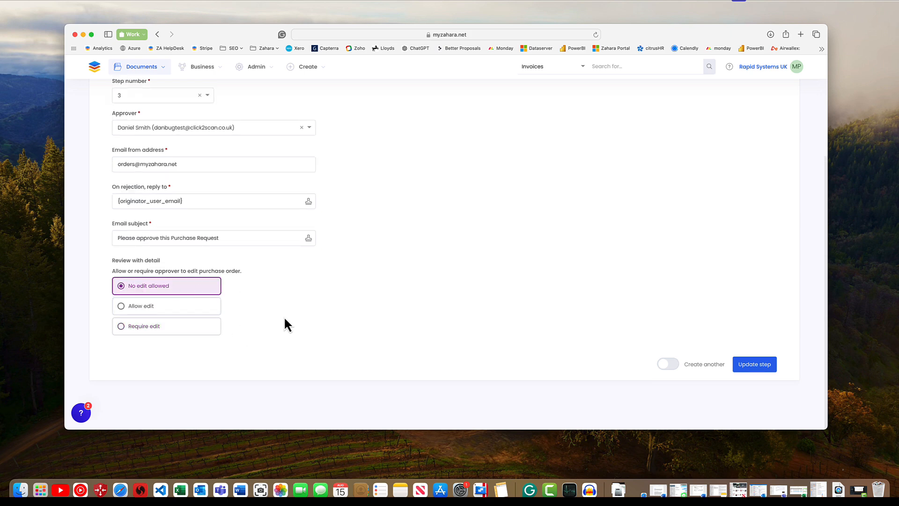
# Save the changes to the CFO to Approve step and review its updated details in the step list
pyautogui.click(747, 365)
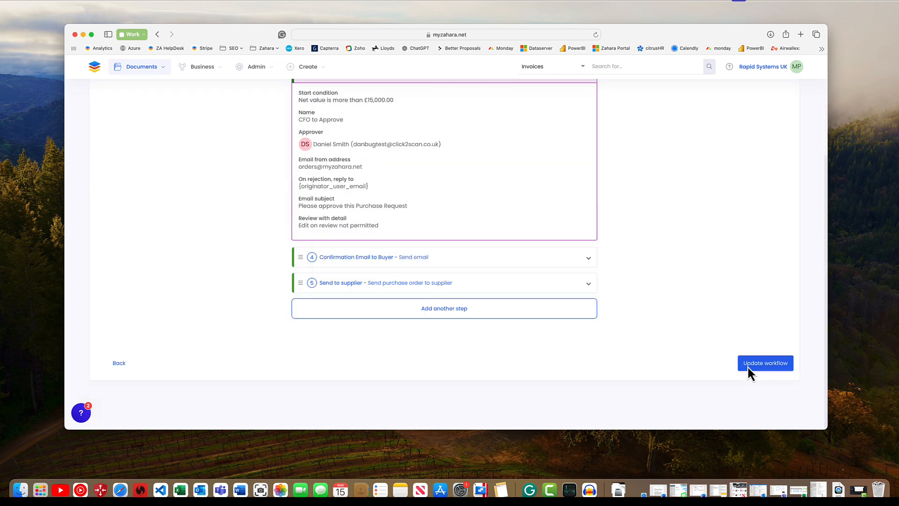
pyautogui.scroll(3, 594, 253)
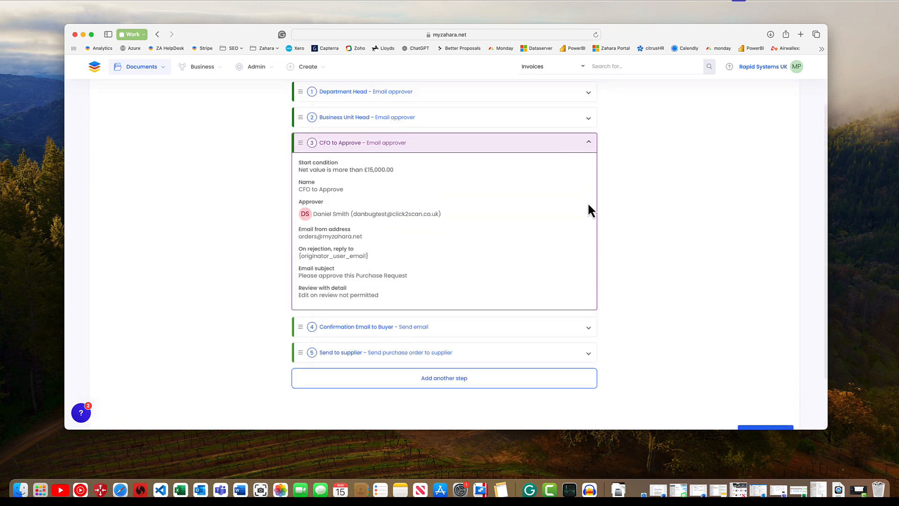
pyautogui.click(590, 143)
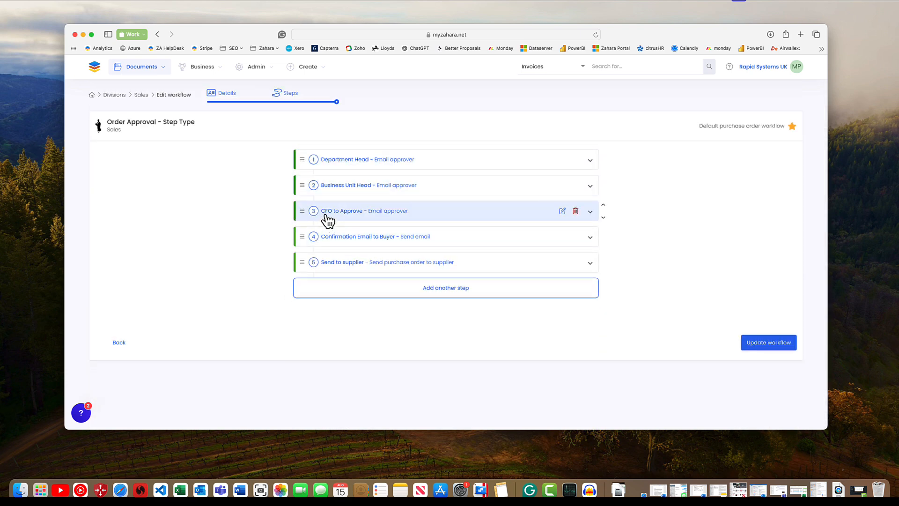
pyautogui.click(400, 213)
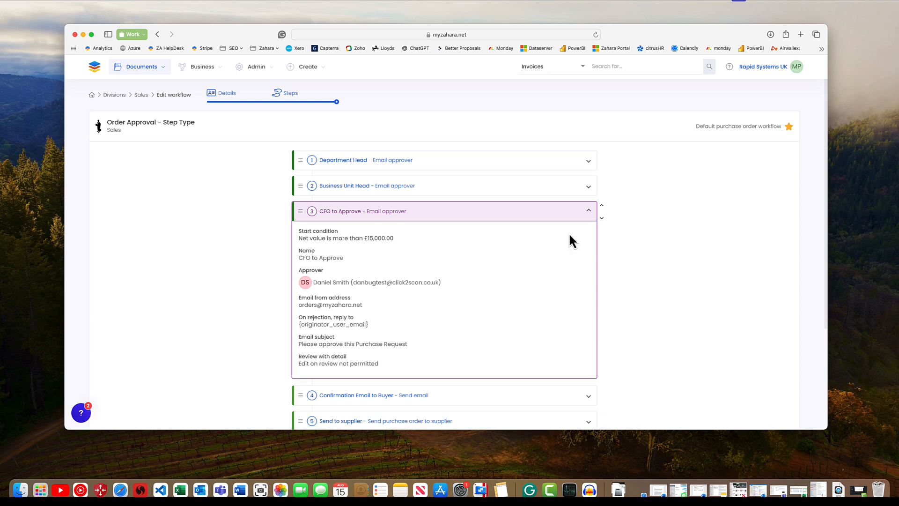
pyautogui.click(587, 213)
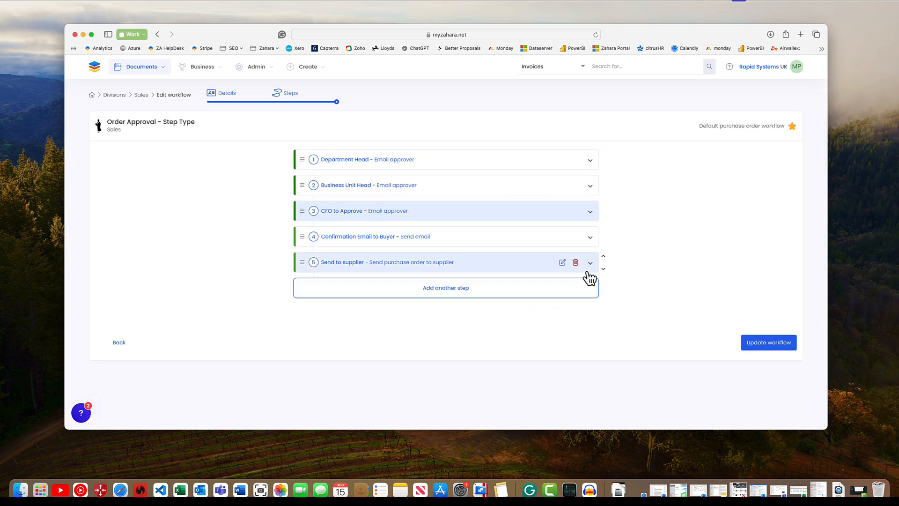
# Open the Send to supplier step for editing and delete its start condition on Buying Category and Amazon
pyautogui.click(562, 263)
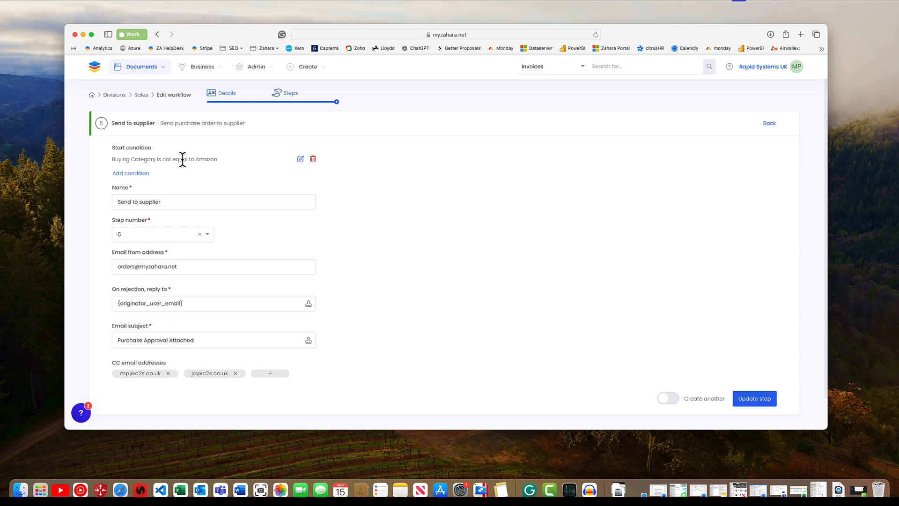
pyautogui.click(313, 159)
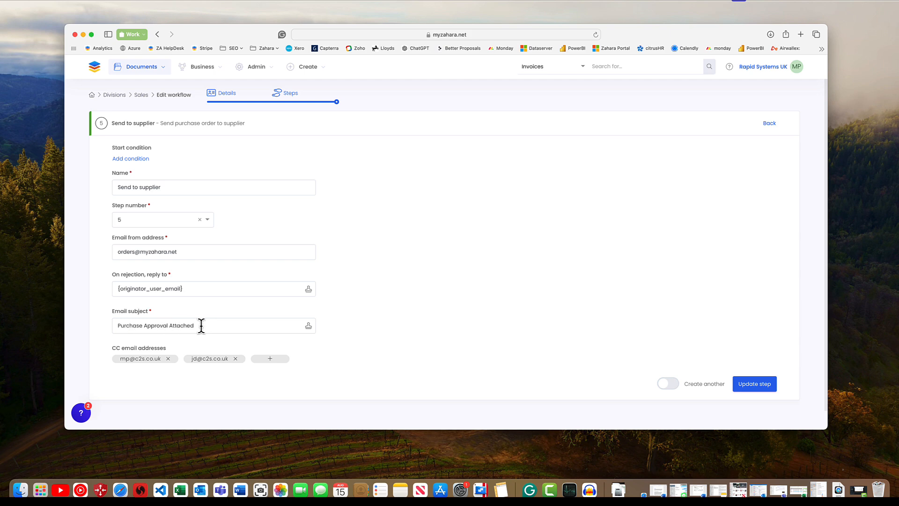
# Change the Send to supplier step's email subject to "Another Purchase Orderl From Rapid Systems"
pyautogui.click(119, 325)
pyautogui.write('Another')
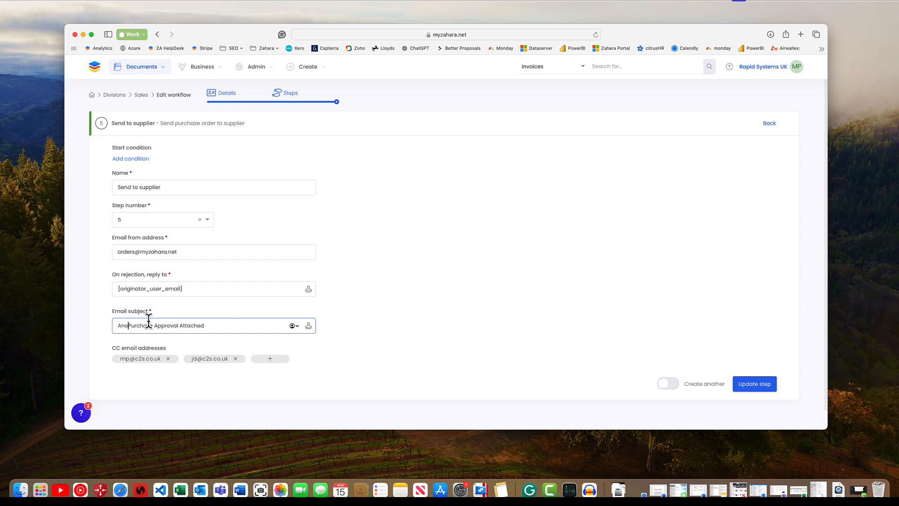
pyautogui.scroll(-1, 154, 323)
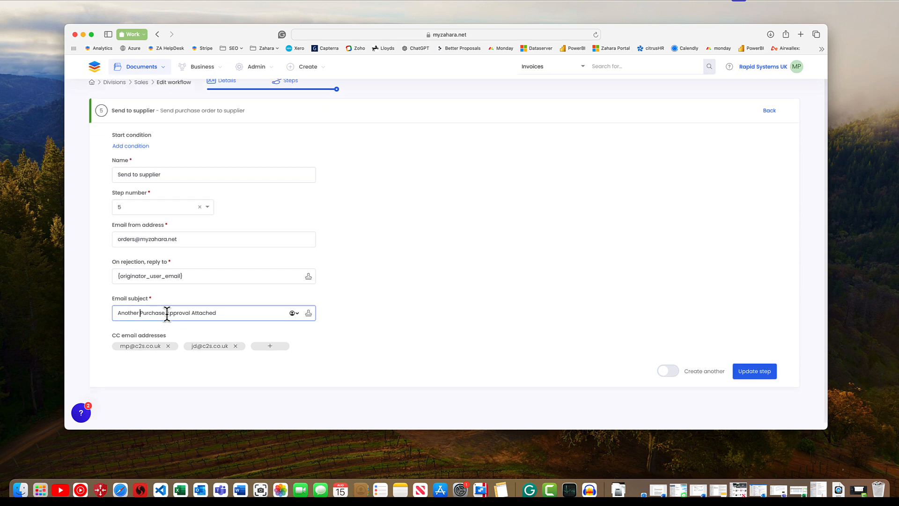
pyautogui.moveTo(167, 313); pyautogui.dragTo(191, 312)
pyautogui.write('Orde')
pyautogui.write('rl')
pyautogui.scroll(-1, 189, 313)
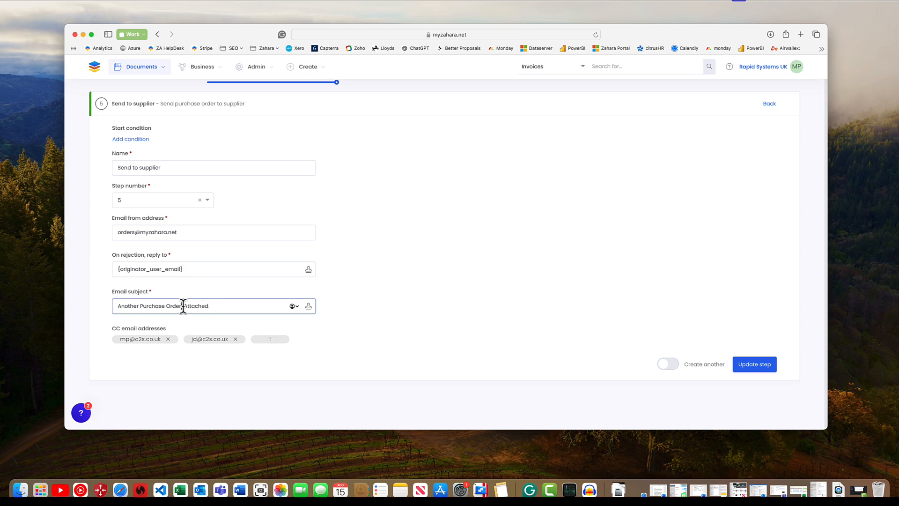
pyautogui.moveTo(184, 306); pyautogui.dragTo(226, 306)
pyautogui.press('BackSpace')
pyautogui.write('From Raoid ASystems')
pyautogui.click(220, 305)
pyautogui.press('BackSpace')
pyautogui.click(212, 306)
pyautogui.press('BackSpace')
pyautogui.write('p')
# Save the Send to supplier step and update the Order Approval workflow
pyautogui.click(754, 364)
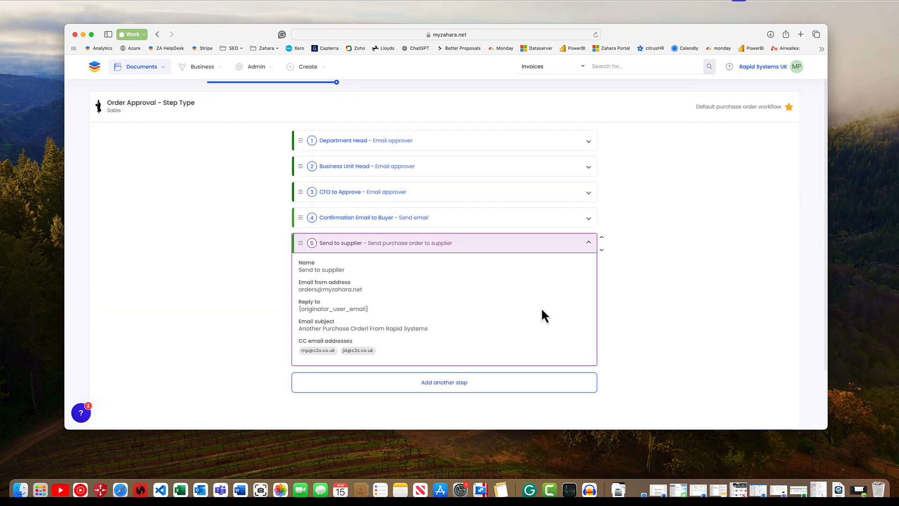
pyautogui.click(588, 242)
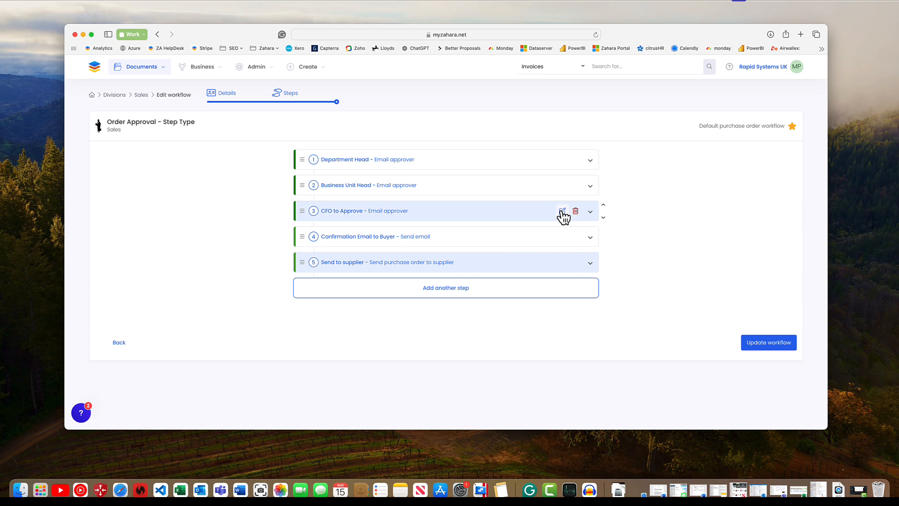
pyautogui.click(762, 344)
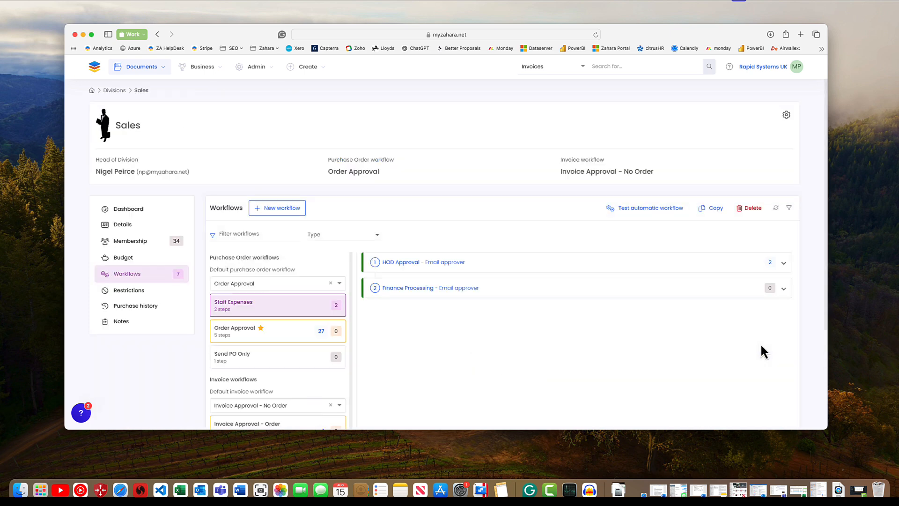
# Review the Order Approval workflow's steps in the Sales division, including the details of Send to supplier
pyautogui.click(241, 333)
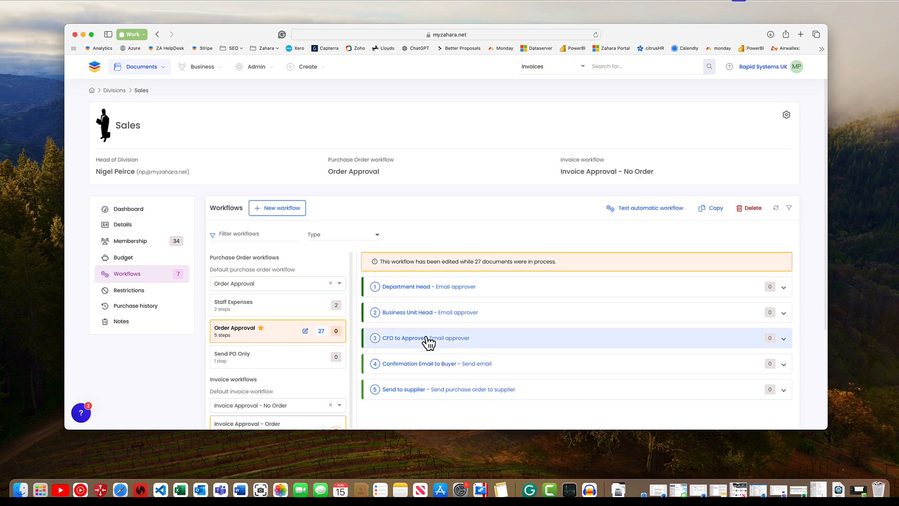
pyautogui.scroll(-3, 443, 335)
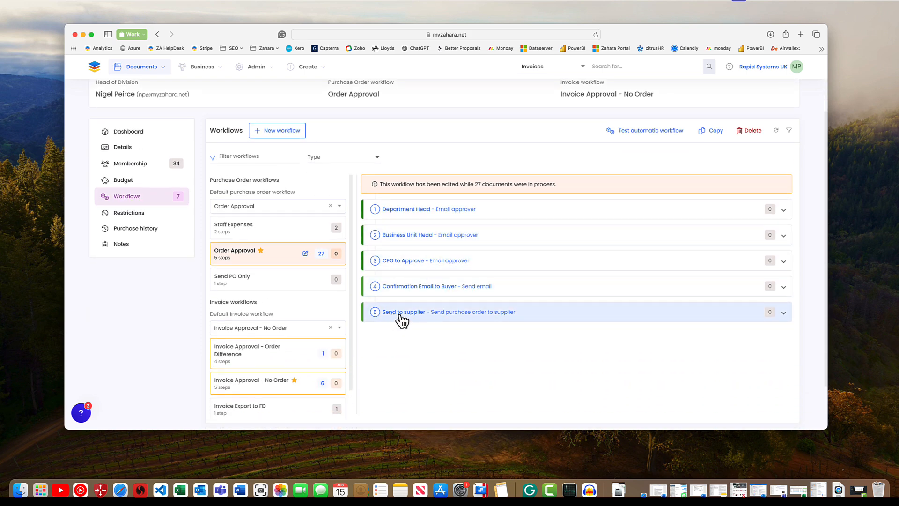
pyautogui.click(478, 321)
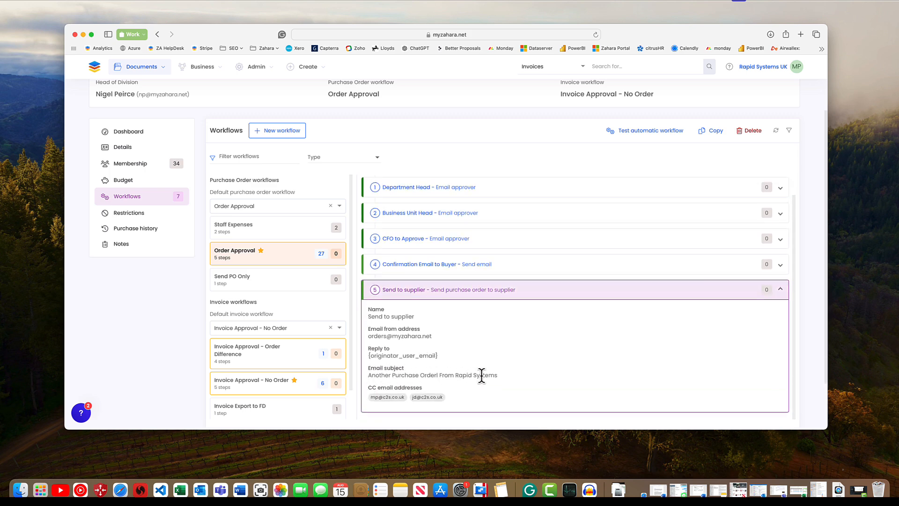
pyautogui.click(459, 292)
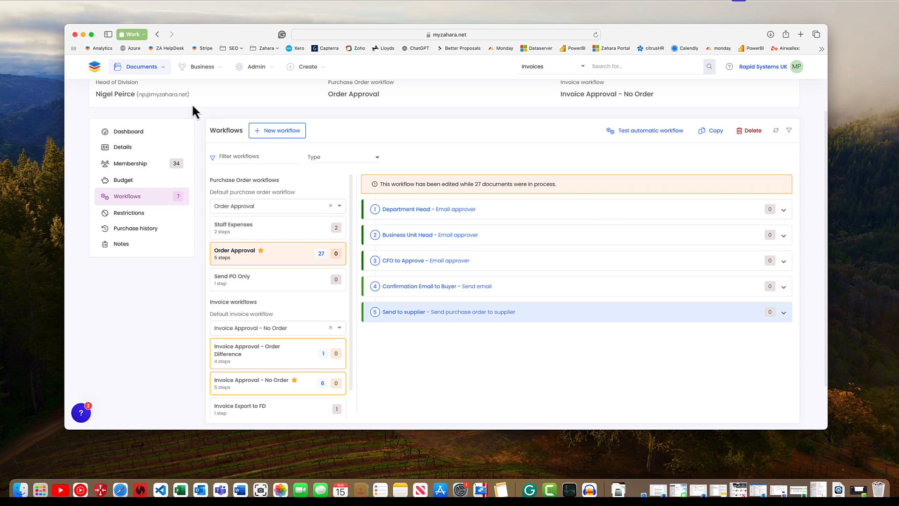
# Examine the Supplier purchase order email template in the business settings and leave it without saving
pyautogui.click(202, 66)
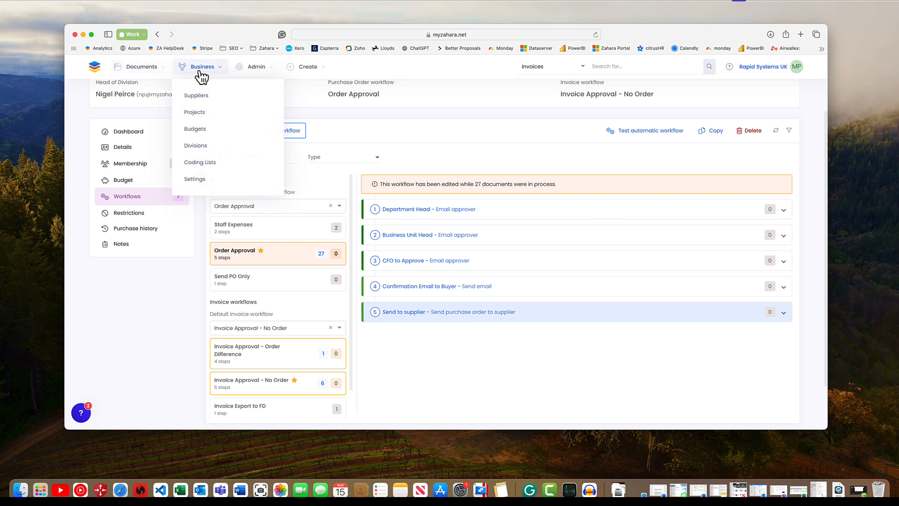
pyautogui.click(199, 178)
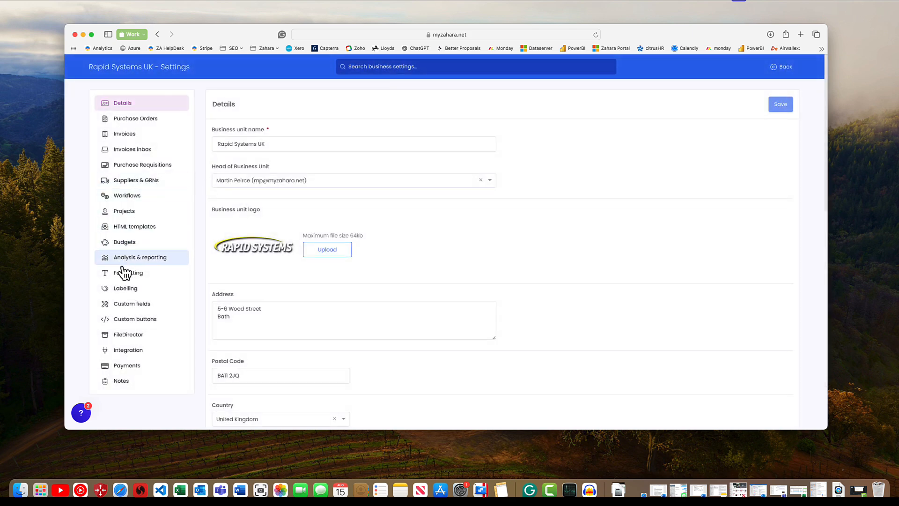
pyautogui.click(127, 234)
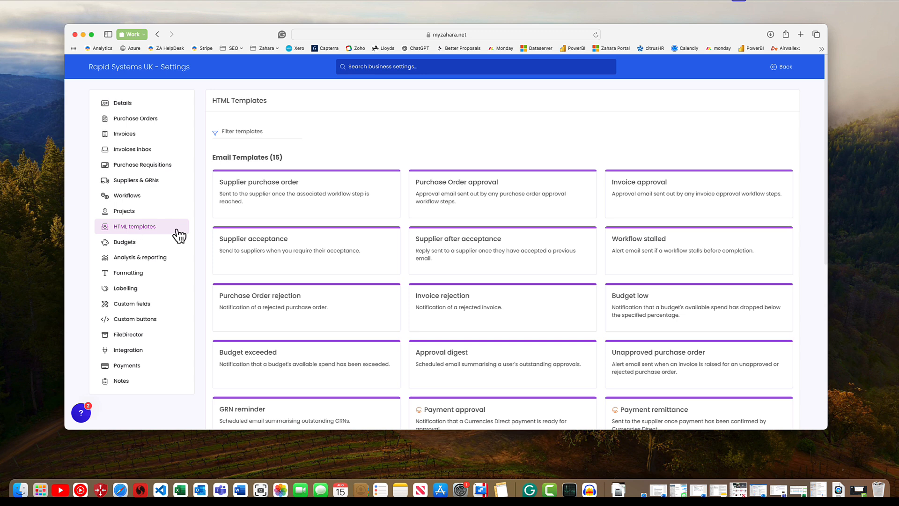
pyautogui.click(250, 206)
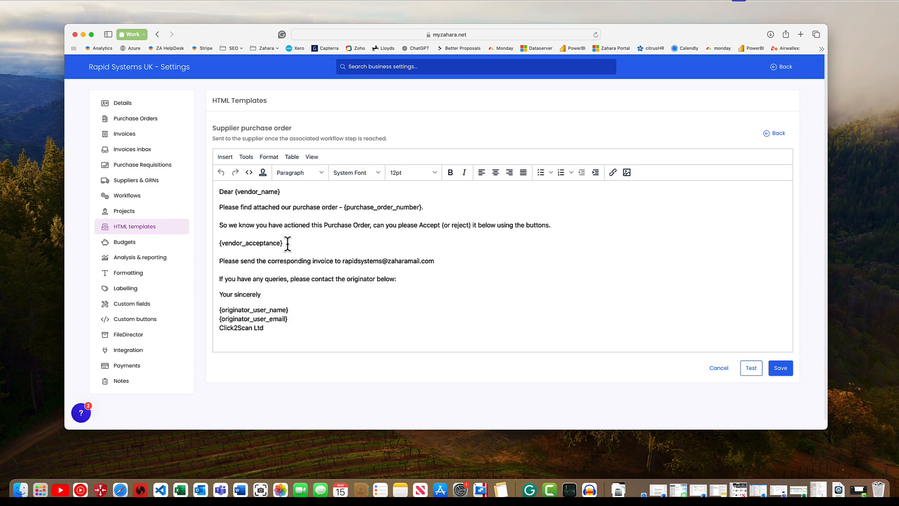
pyautogui.click(720, 368)
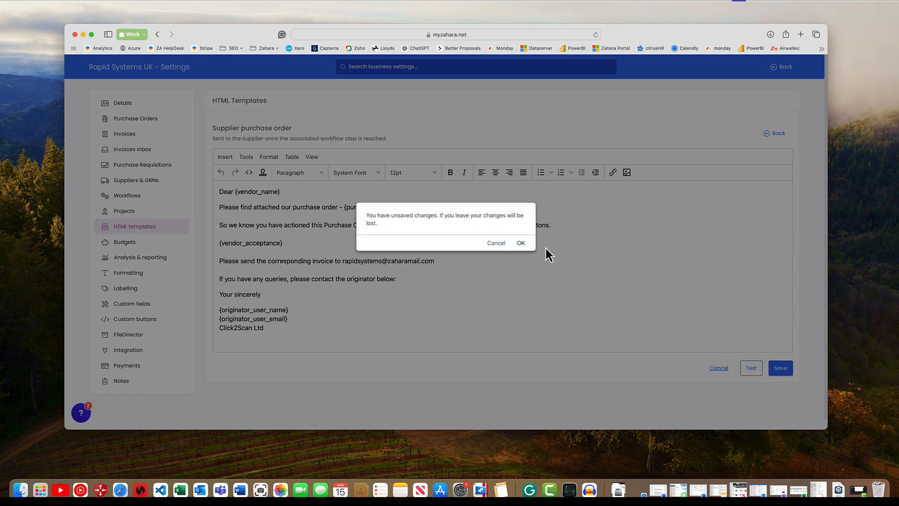
pyautogui.click(520, 243)
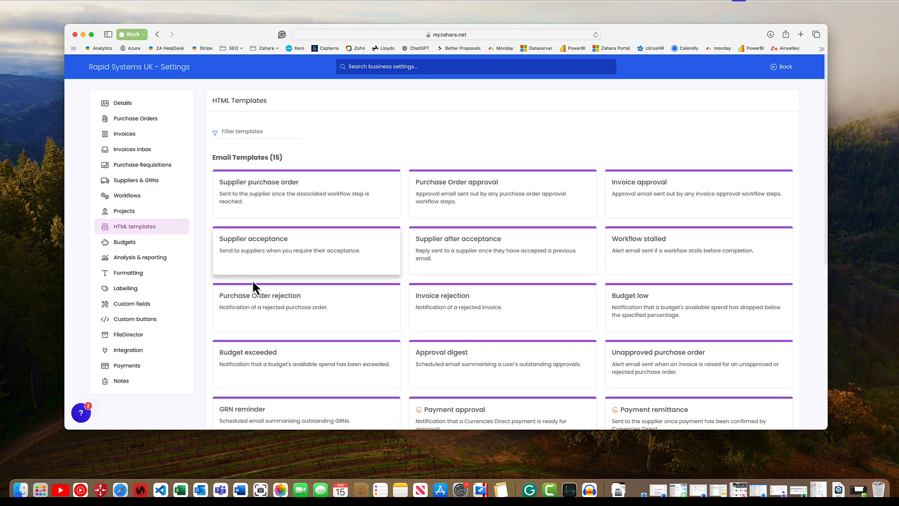
# Read through the wording and placeholders of the Purchase Order rejection email template
pyautogui.click(259, 305)
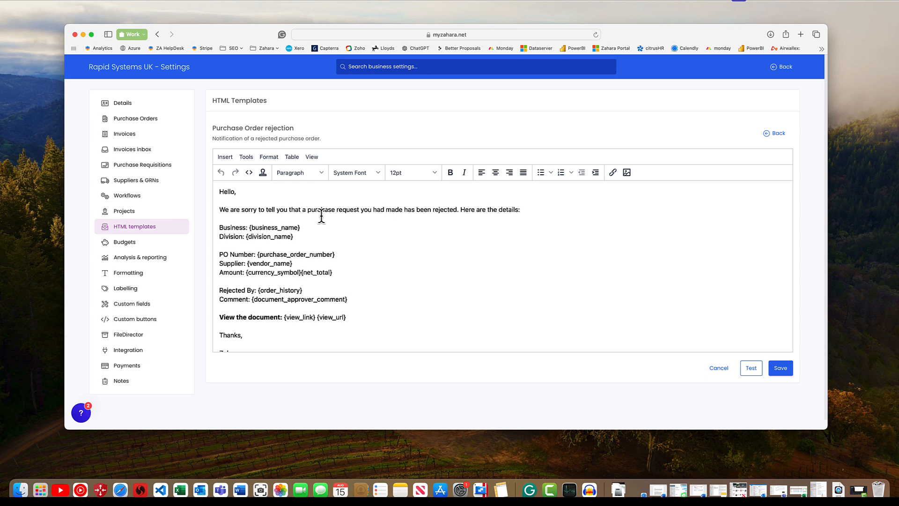
pyautogui.scroll(-2, 321, 216)
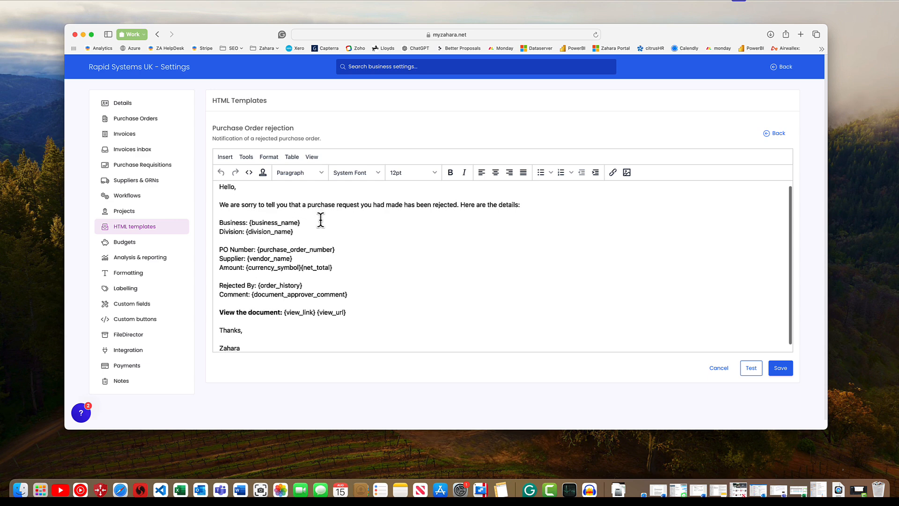
pyautogui.scroll(2, 237, 202)
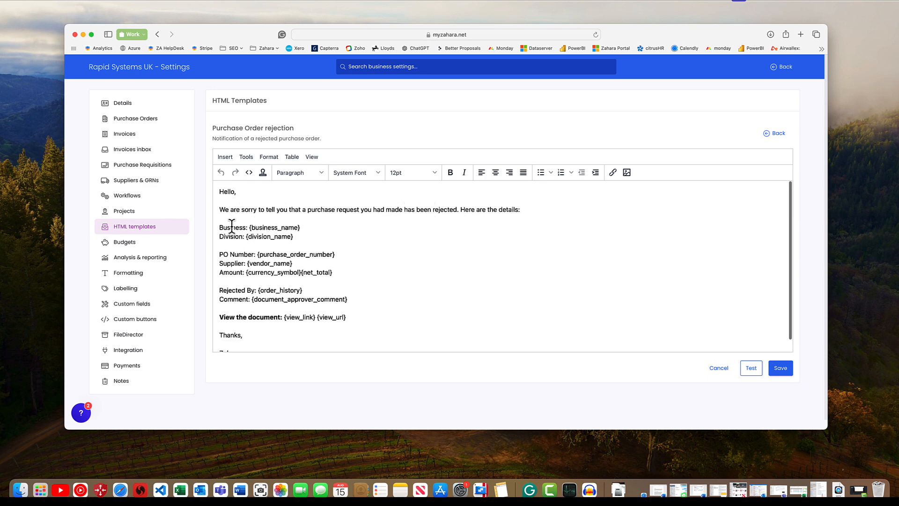
# Browse the placeholders that can be inserted after the division name and leave the rejection template without saving
pyautogui.click(298, 236)
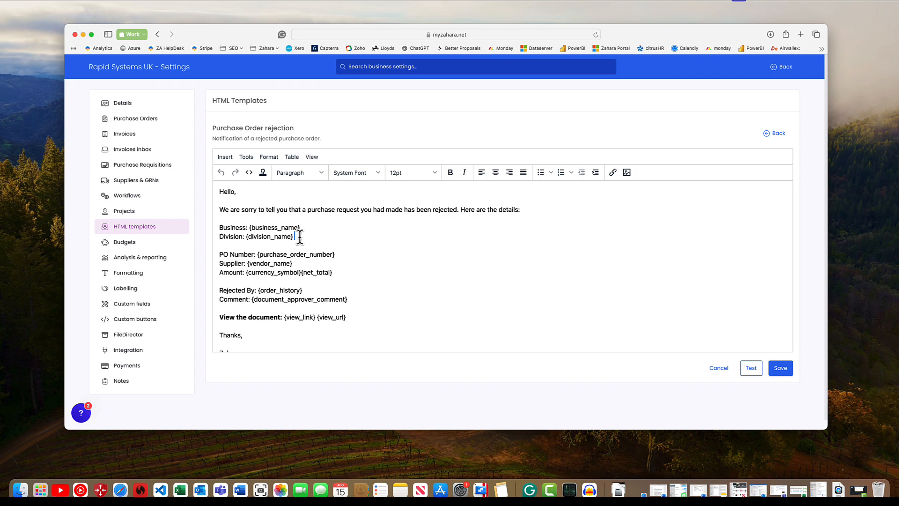
pyautogui.click(269, 176)
pyautogui.click(258, 151)
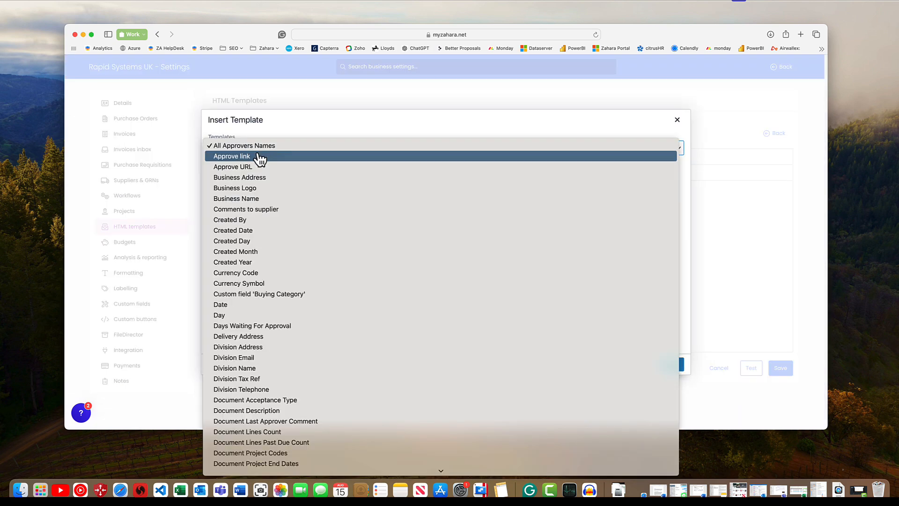
pyautogui.scroll(-10, 253, 267)
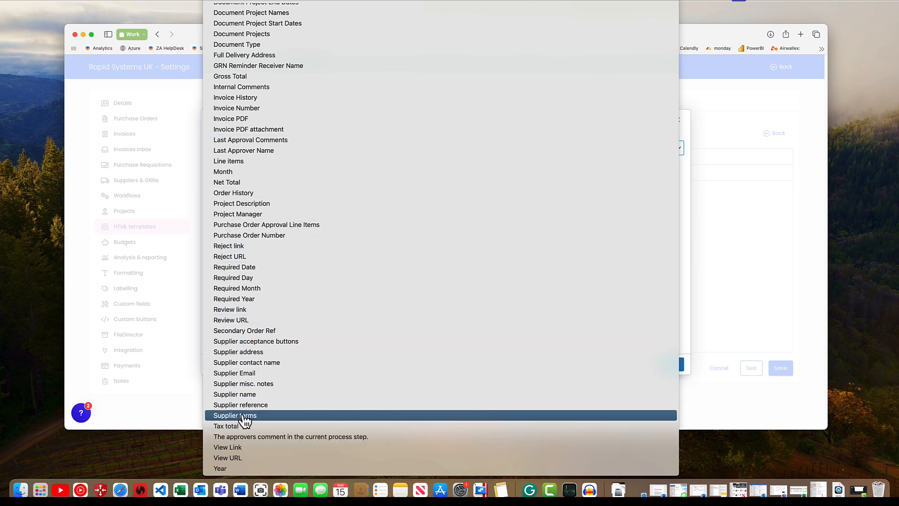
pyautogui.click(683, 348)
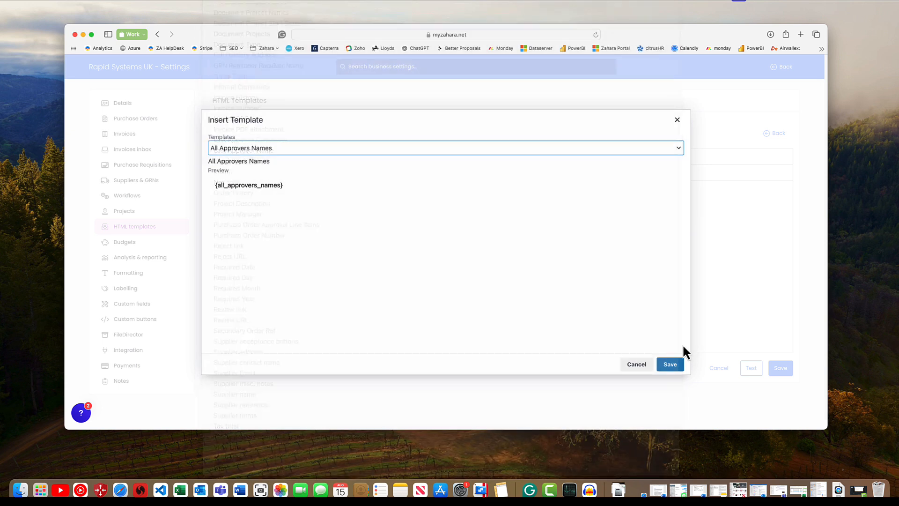
pyautogui.click(639, 368)
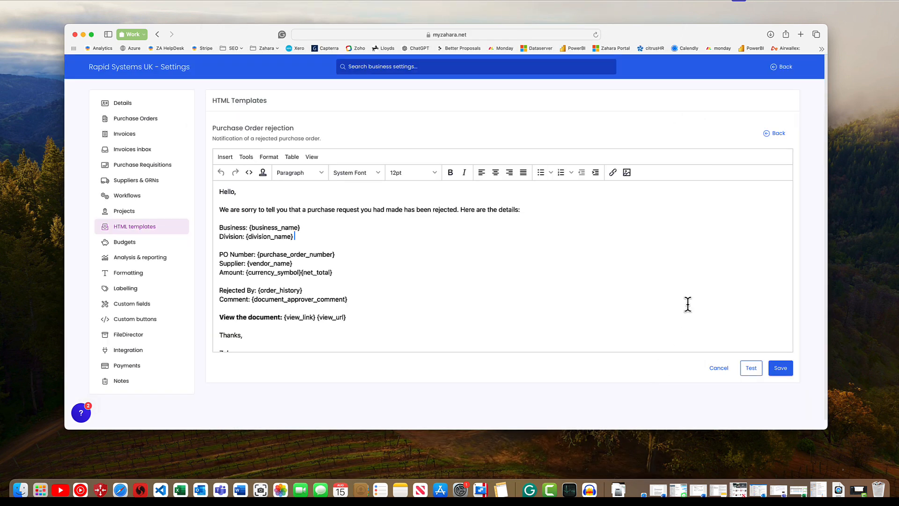
pyautogui.click(777, 134)
pyautogui.click(521, 243)
# Examine the Purchase Order approval email template down to its line items table and close it unchanged
pyautogui.click(461, 192)
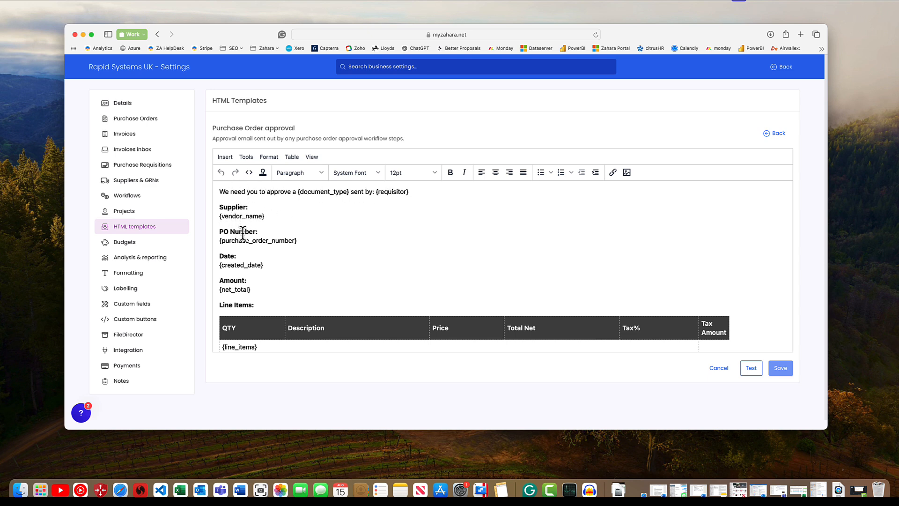
pyautogui.scroll(-3, 249, 256)
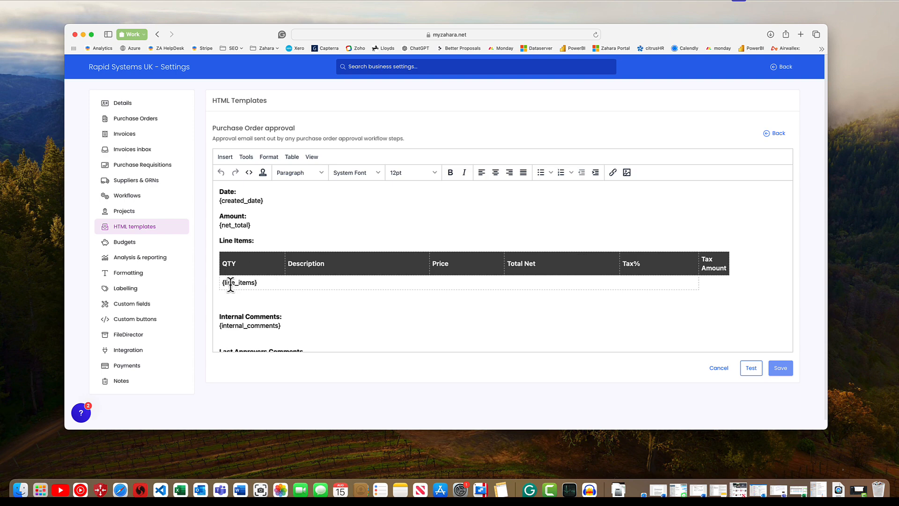
pyautogui.click(711, 370)
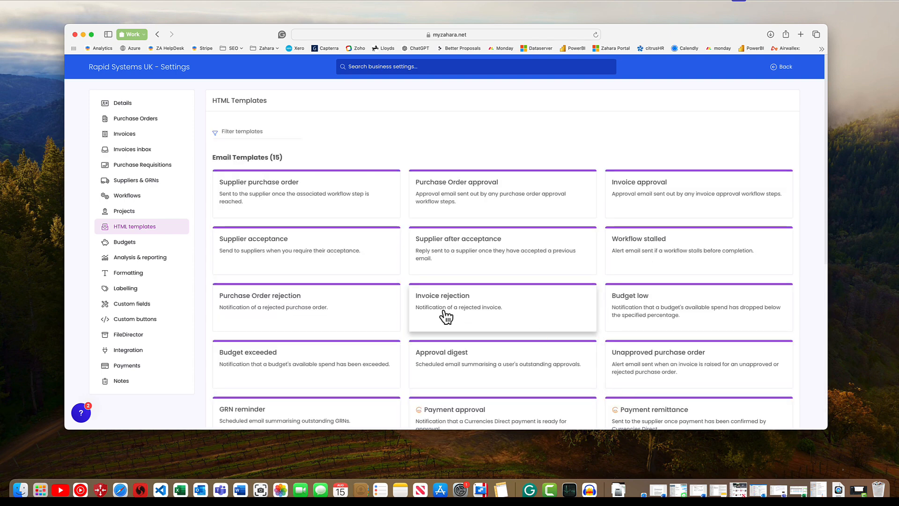
# Inspect the source code of the Purchase Order document lines row template and return from the business settings to the Sales division
pyautogui.scroll(-6, 445, 316)
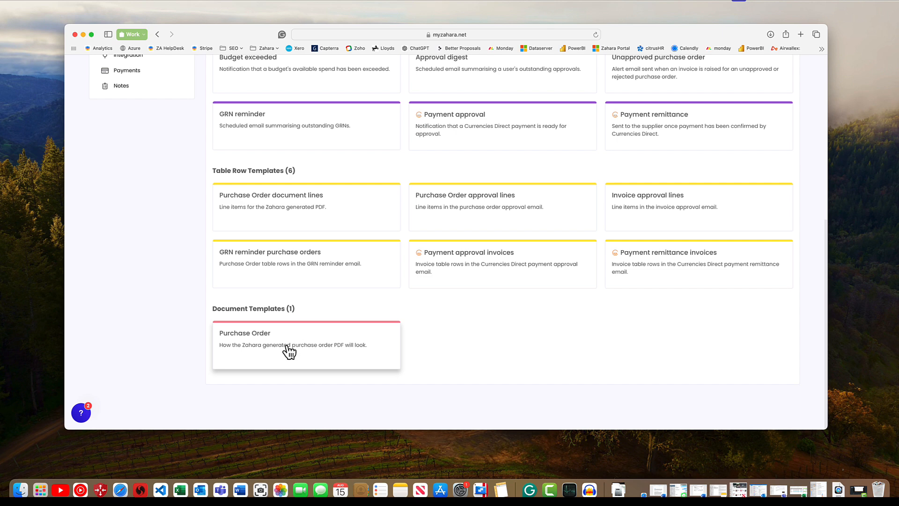
pyautogui.click(278, 211)
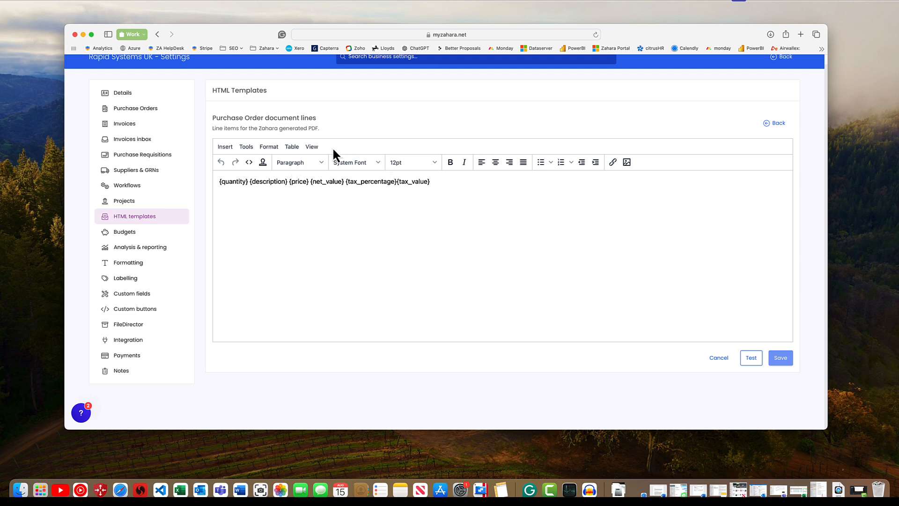
pyautogui.click(311, 146)
pyautogui.click(327, 162)
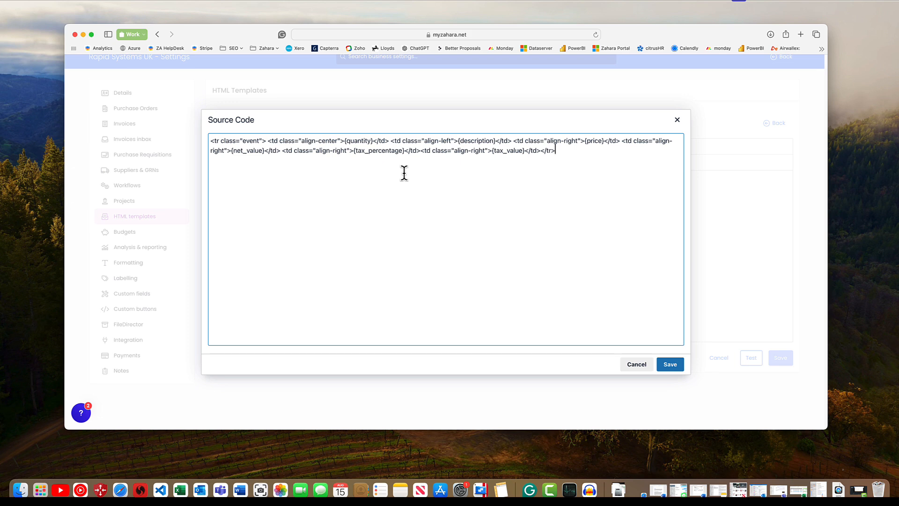
pyautogui.click(677, 120)
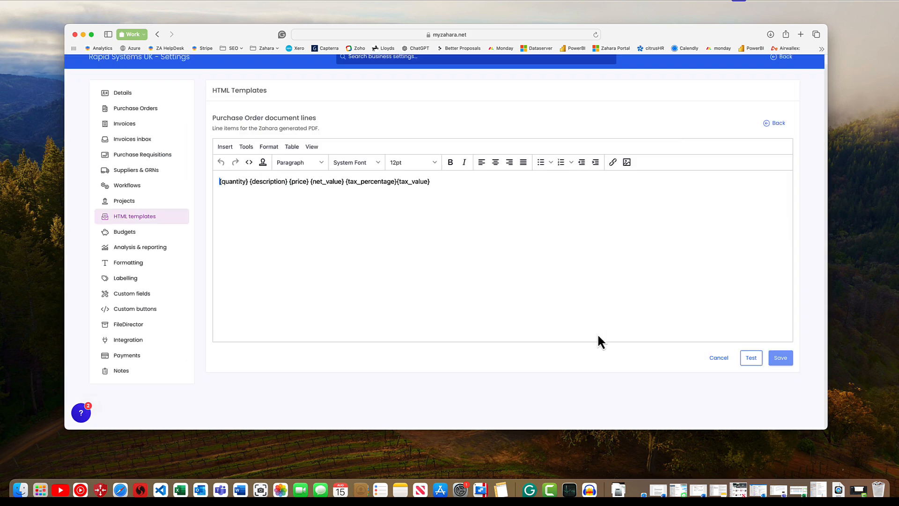
pyautogui.click(717, 358)
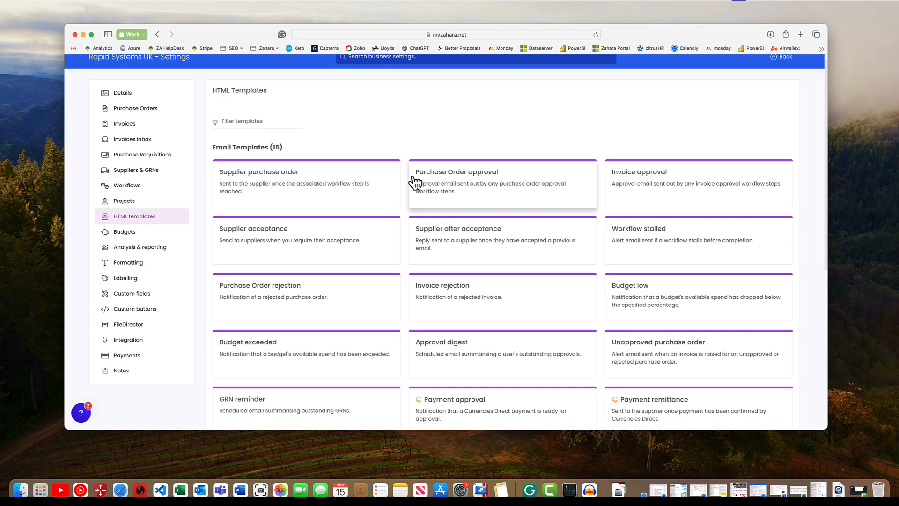
pyautogui.scroll(1, 416, 182)
pyautogui.click(783, 69)
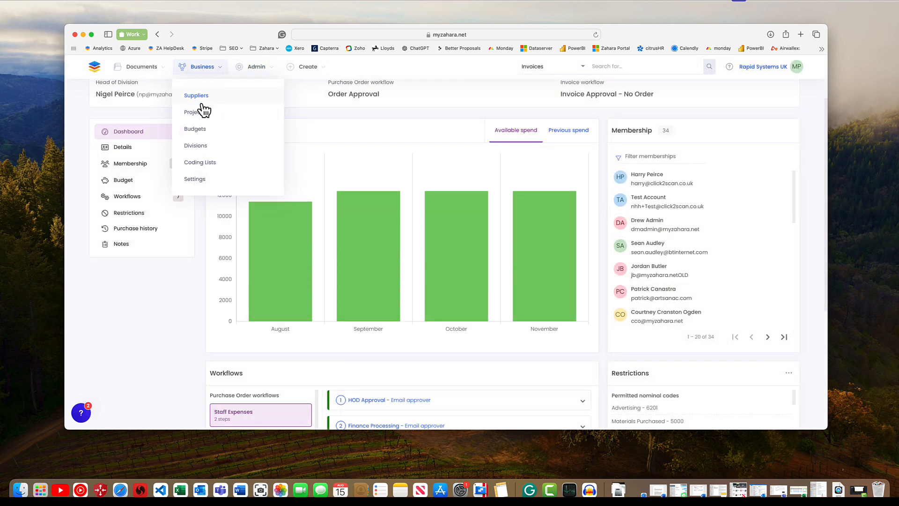
# Start a new workflow for the Sales division named "Invoice Approval" with the Invoice Approval workflow type
pyautogui.click(120, 201)
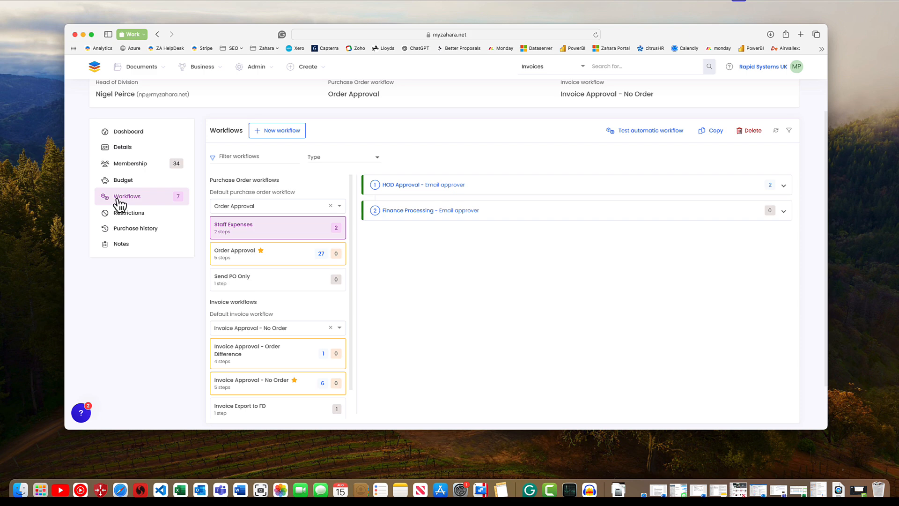
pyautogui.click(280, 136)
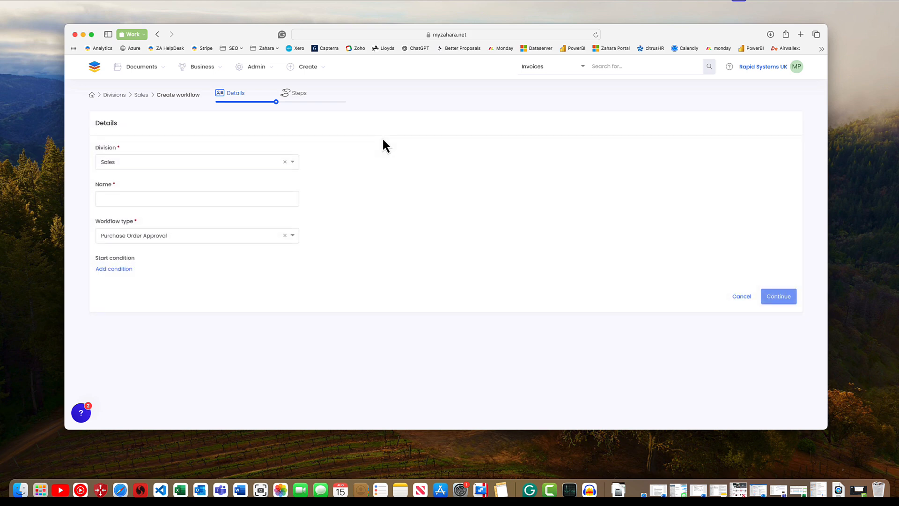
pyautogui.click(128, 196)
pyautogui.write('Invoice Approval')
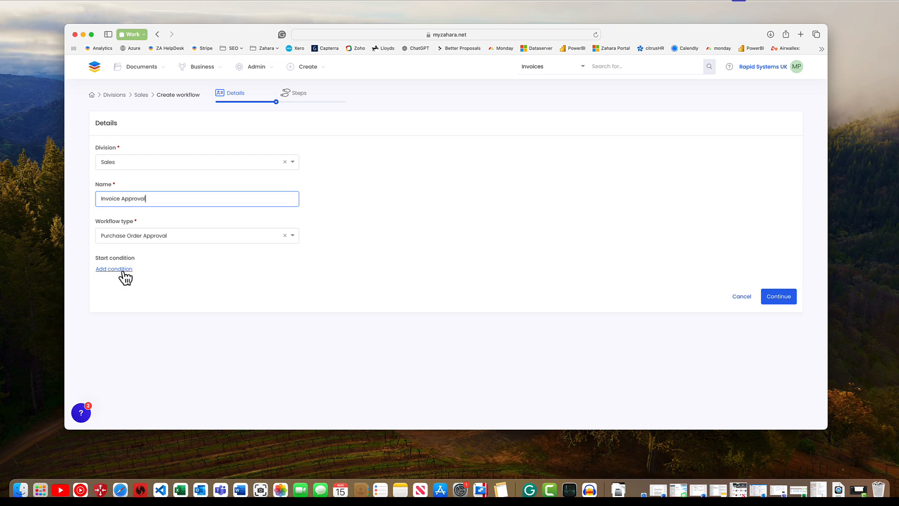
pyautogui.click(119, 238)
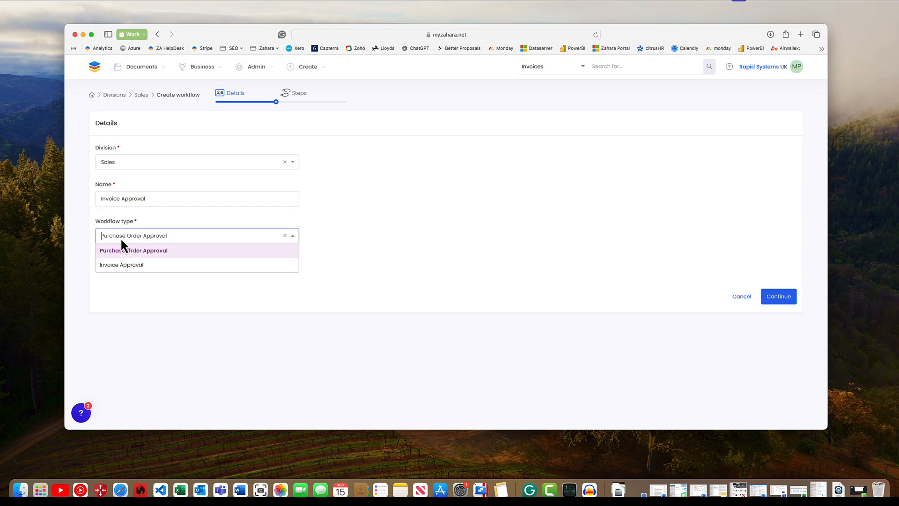
pyautogui.click(117, 265)
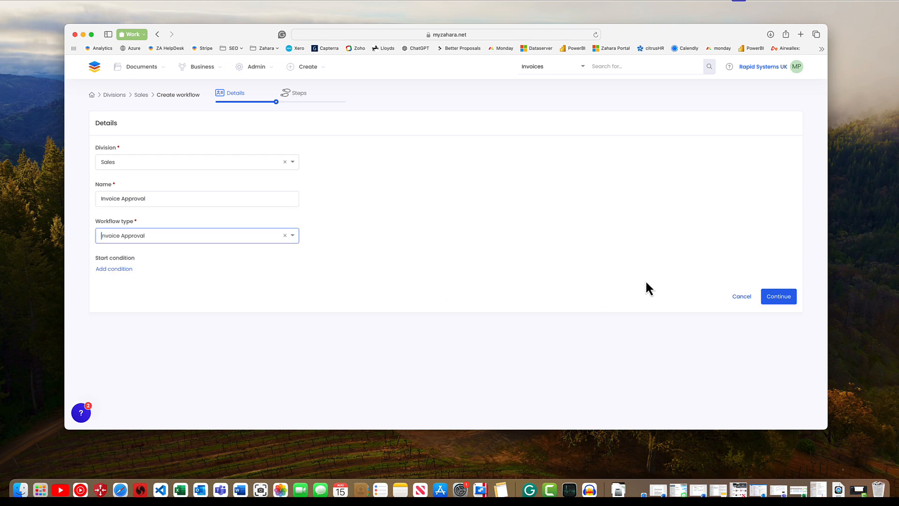
pyautogui.click(778, 296)
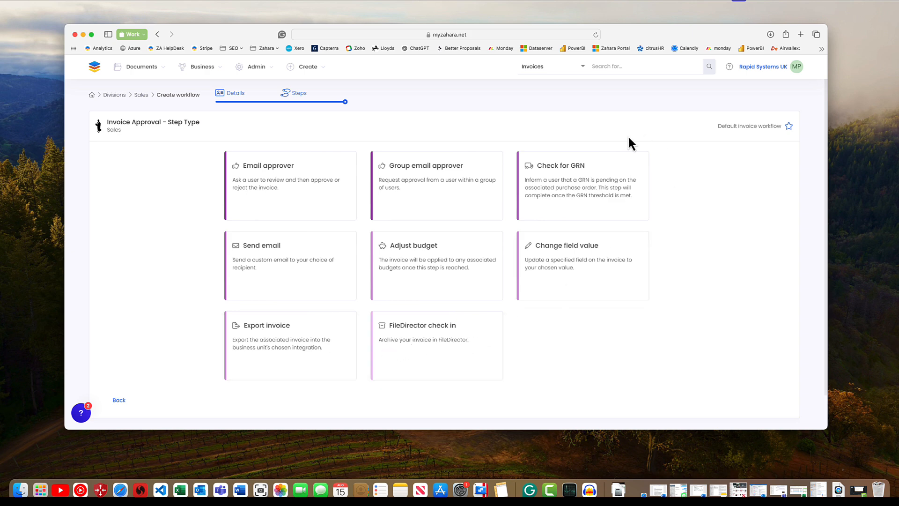
# Add an Email approver step with the start condition Purchase Order set to Order Exists
pyautogui.click(279, 190)
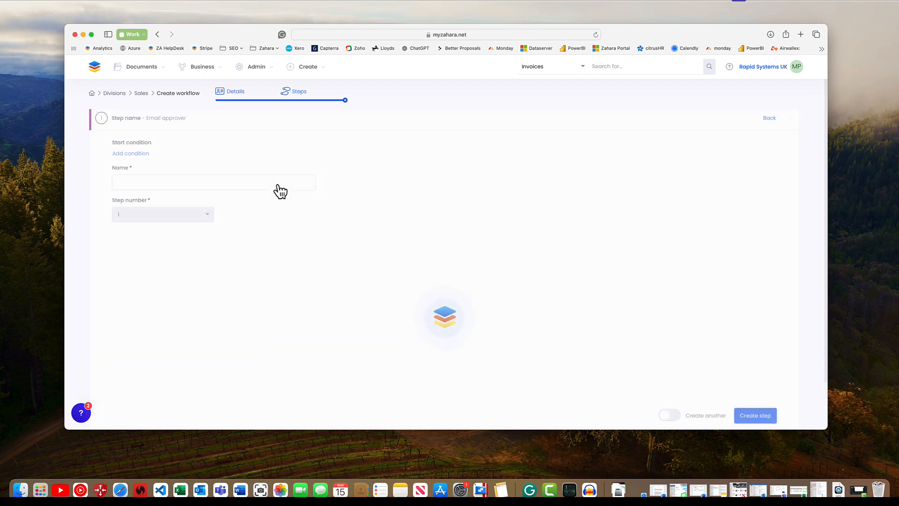
pyautogui.click(140, 158)
pyautogui.click(392, 181)
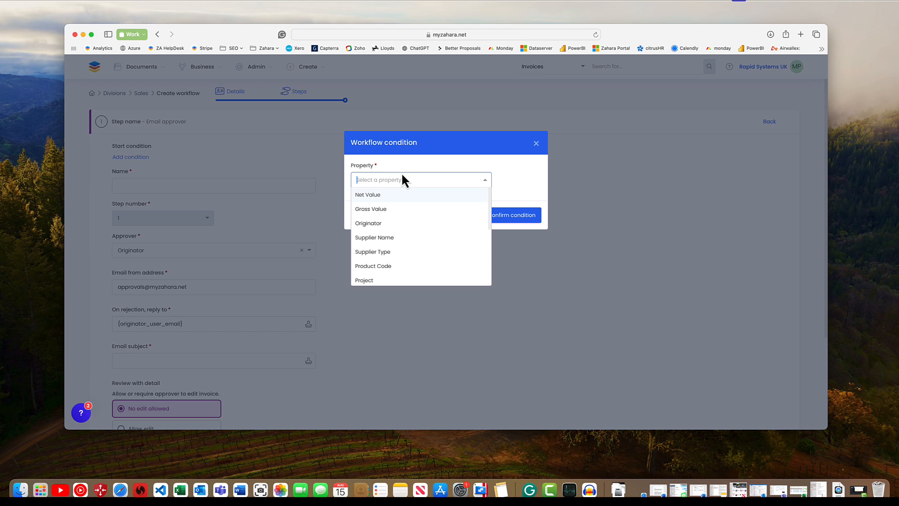
pyautogui.scroll(-5, 376, 238)
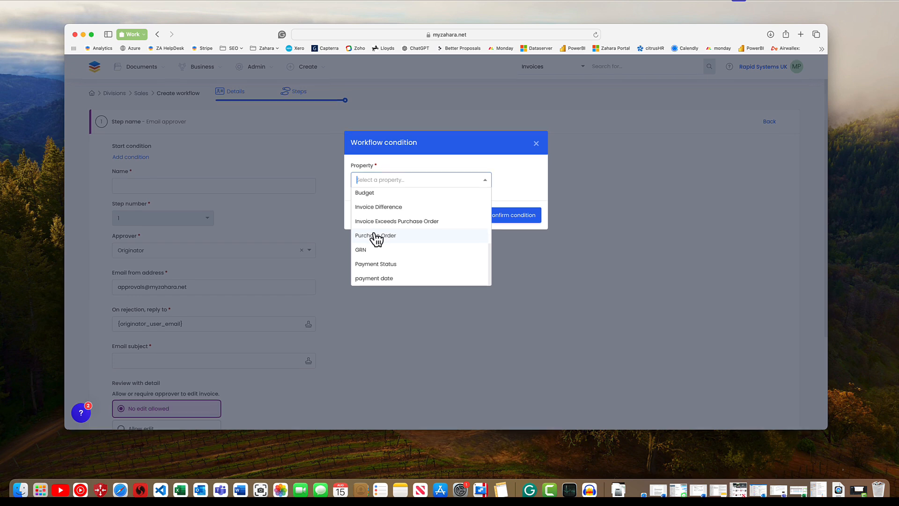
pyautogui.click(377, 235)
pyautogui.click(398, 216)
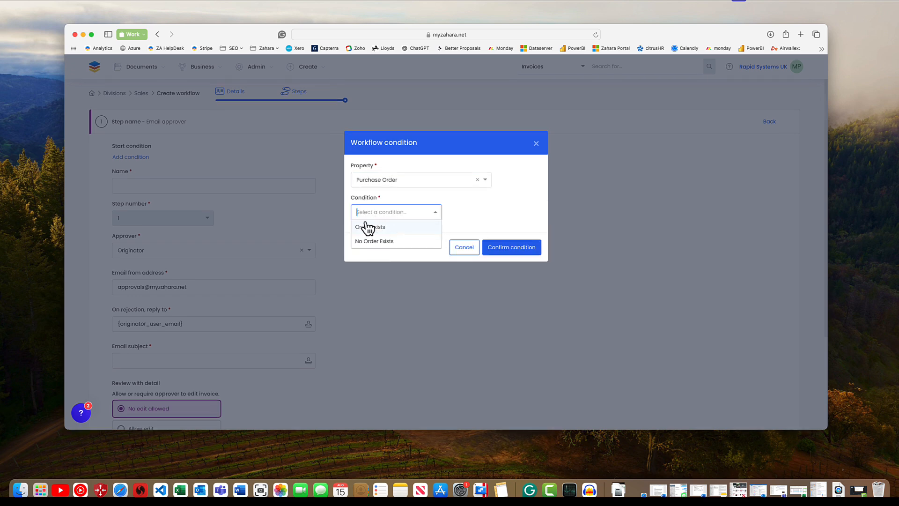
pyautogui.click(367, 231)
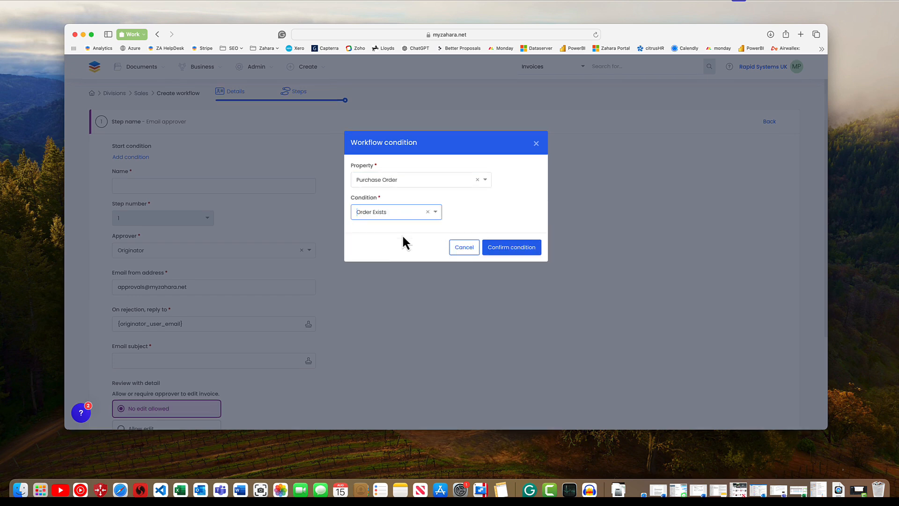
pyautogui.click(511, 248)
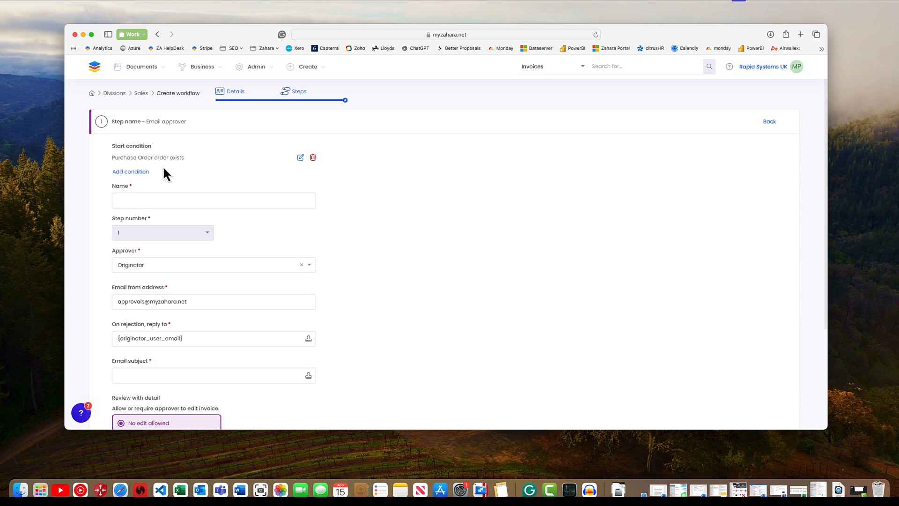
# Name the first step "Buyer to Approve" and keep the Originator as its approver
pyautogui.click(123, 202)
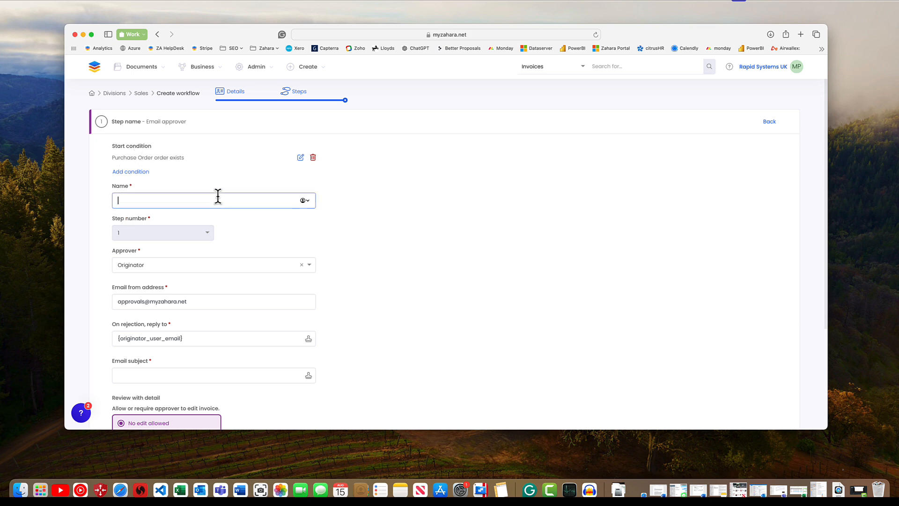
pyautogui.write('Buyer tio Approve')
pyautogui.click(137, 200)
pyautogui.press('BackSpace')
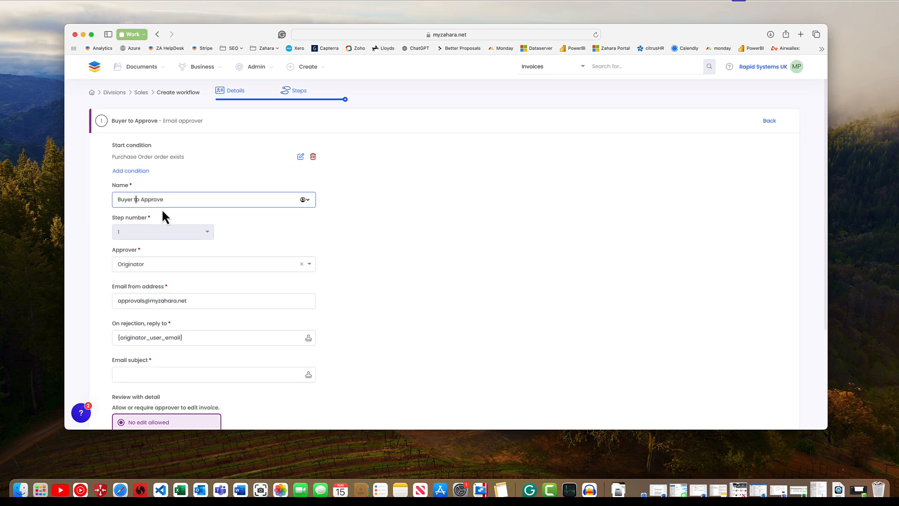
pyautogui.click(139, 267)
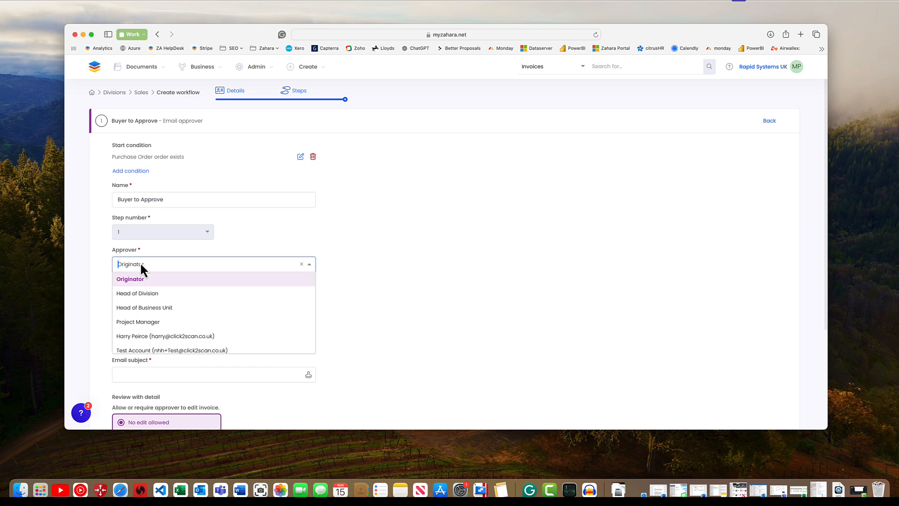
pyautogui.click(197, 250)
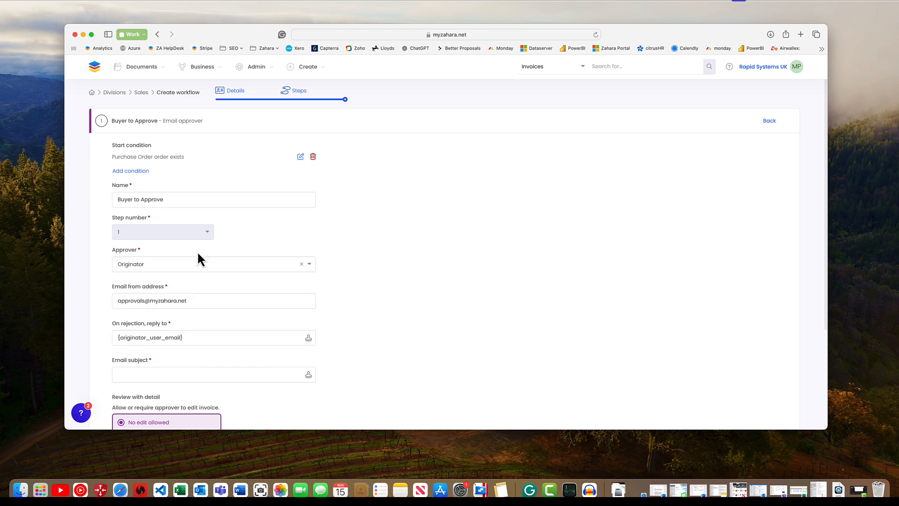
# Enter the email subject "Please approve this invoice relating to your order" with no edit allowed, and create the step
pyautogui.scroll(-2, 202, 260)
pyautogui.click(124, 337)
pyautogui.write('P')
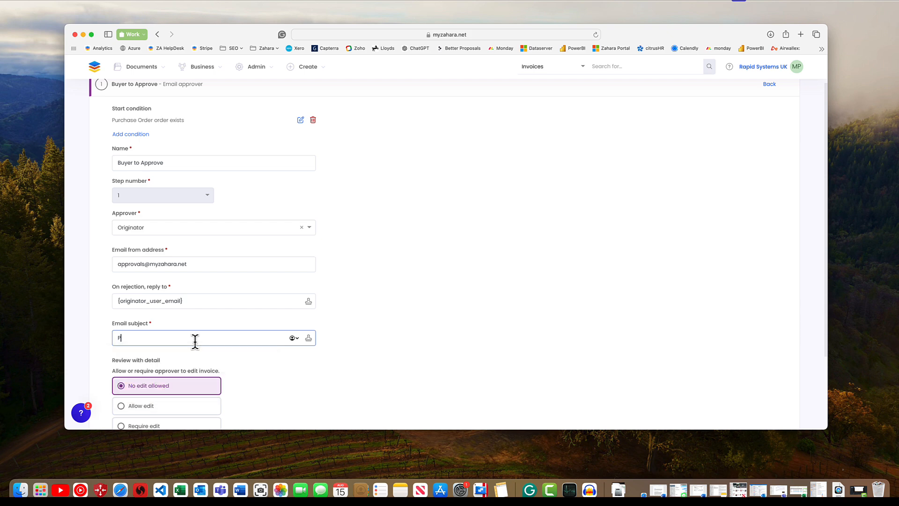
pyautogui.write('lease approve this invoice relating to your order')
pyautogui.click(270, 369)
pyautogui.scroll(-3, 268, 364)
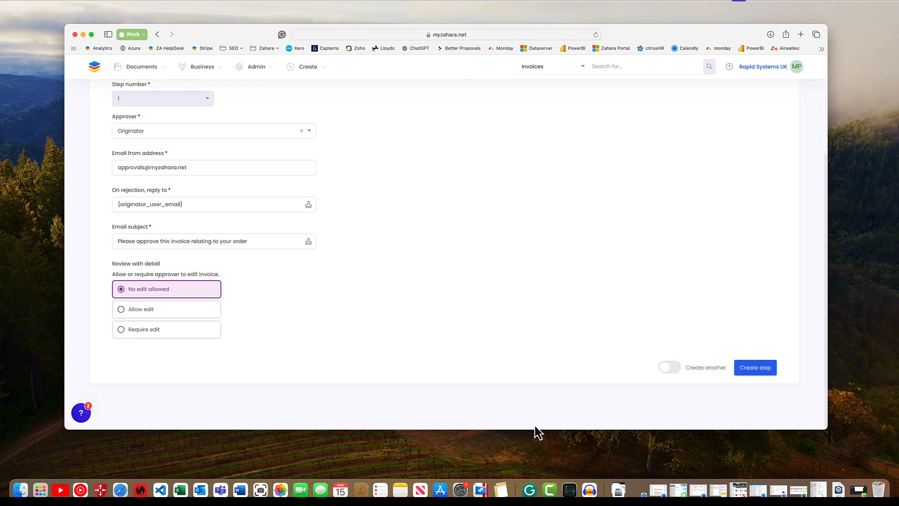
pyautogui.click(748, 369)
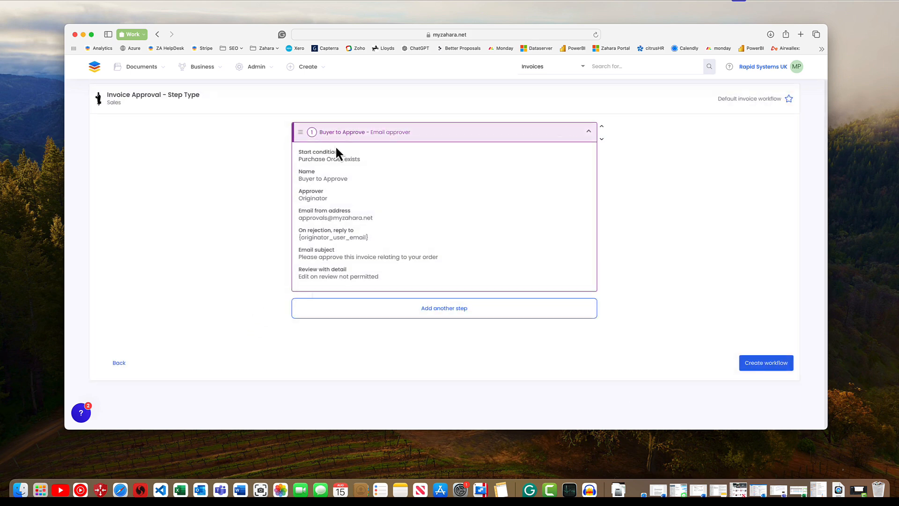
pyautogui.moveTo(337, 137)
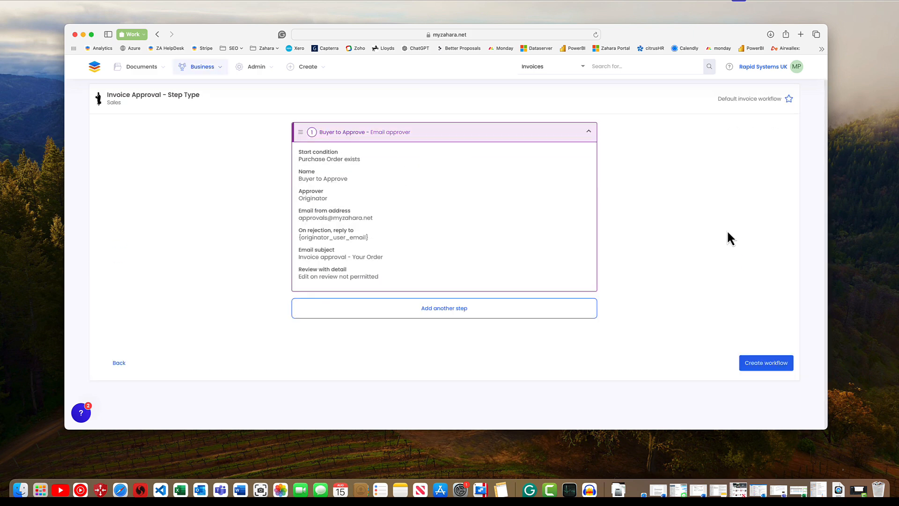
# Add a second Email approver step to the workflow and name it "Department Head"
pyautogui.click(427, 314)
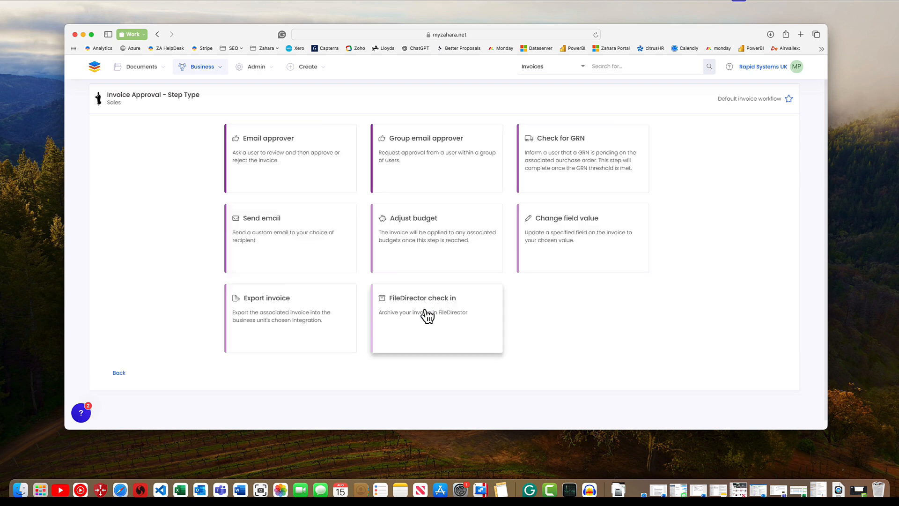
pyautogui.click(275, 156)
pyautogui.click(160, 160)
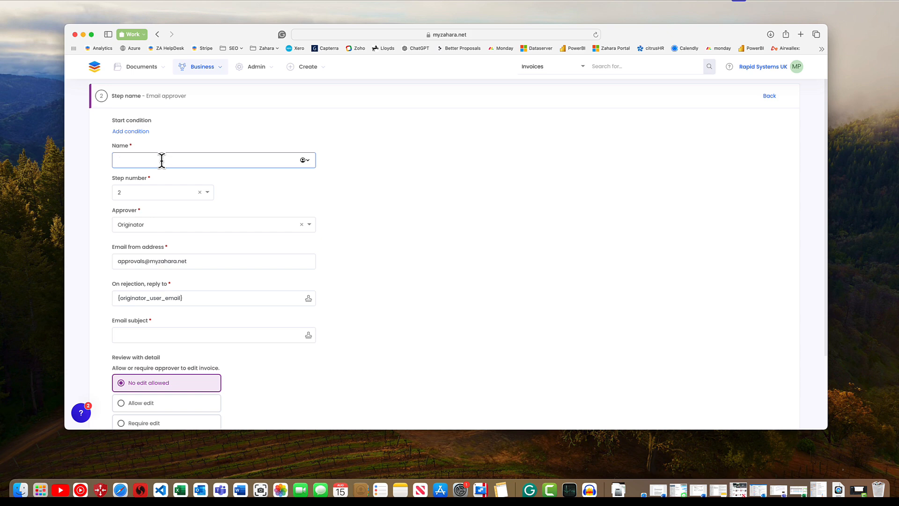
pyautogui.write('Department Head')
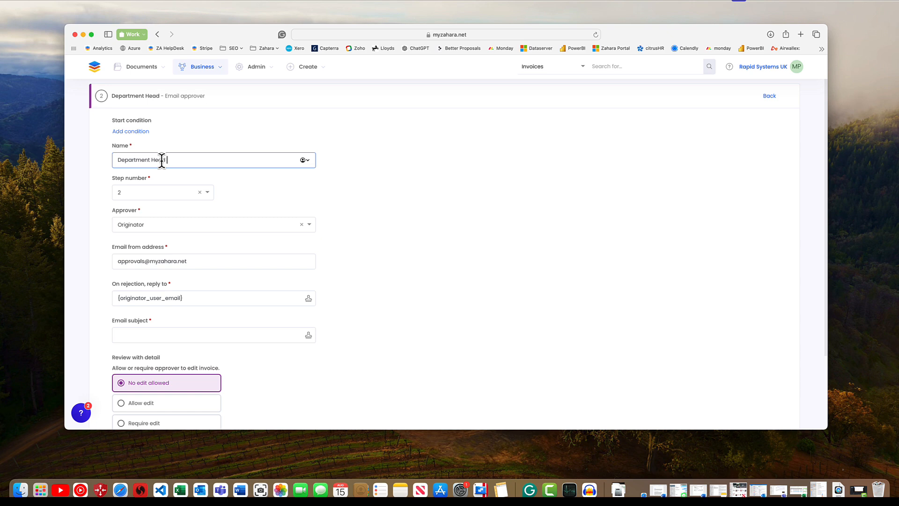
# Give the Department Head step a start condition of Net Value is more than or equal to 5000
pyautogui.click(136, 133)
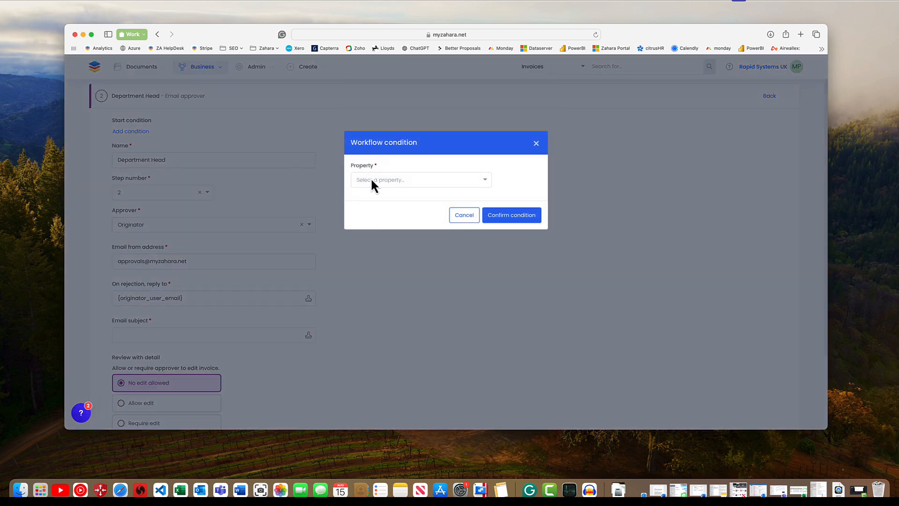
pyautogui.click(371, 184)
pyautogui.scroll(-3, 387, 266)
pyautogui.scroll(-2, 387, 265)
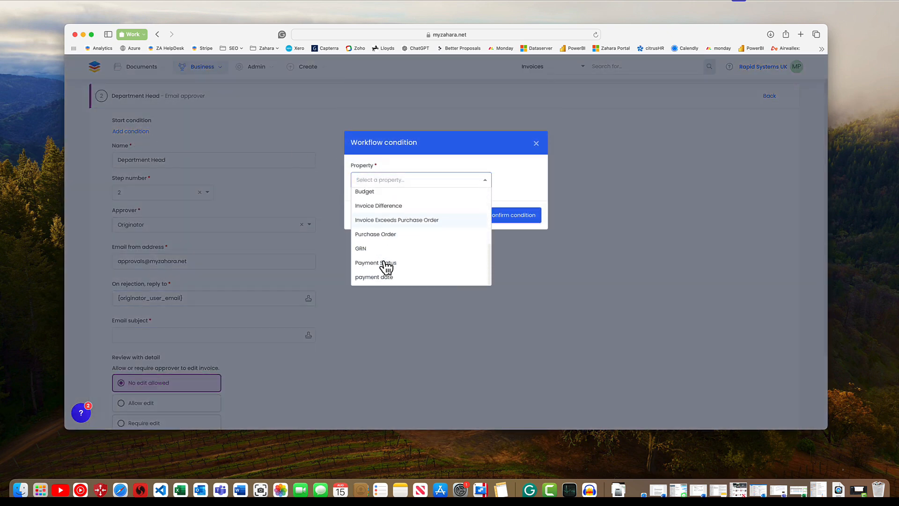
pyautogui.scroll(10, 383, 263)
pyautogui.click(377, 201)
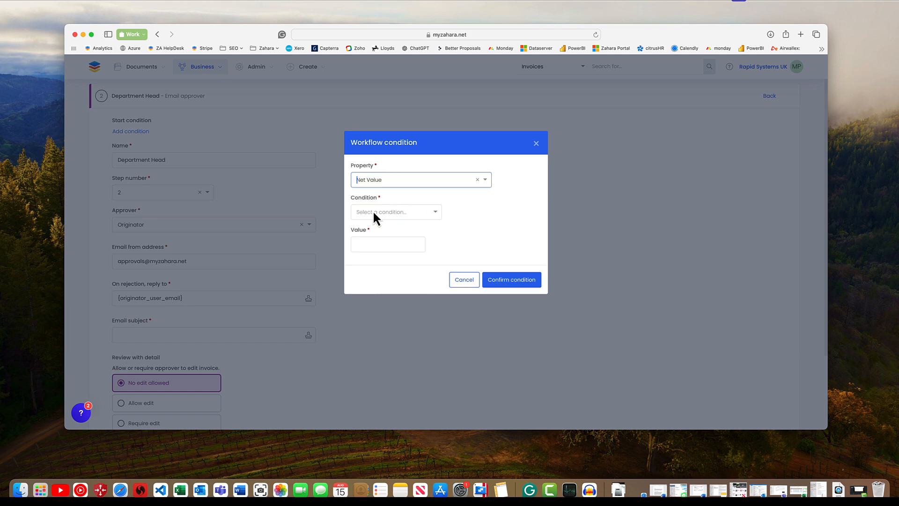
pyautogui.click(373, 213)
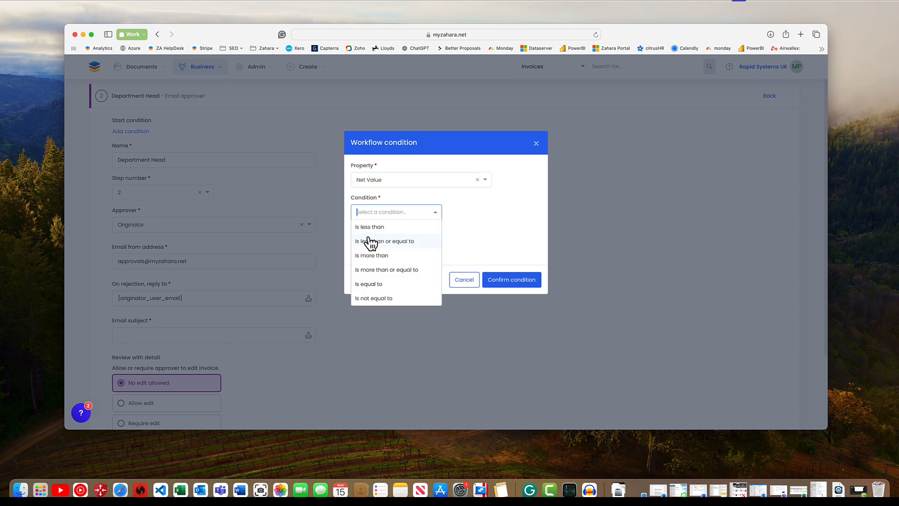
pyautogui.click(373, 269)
pyautogui.click(365, 243)
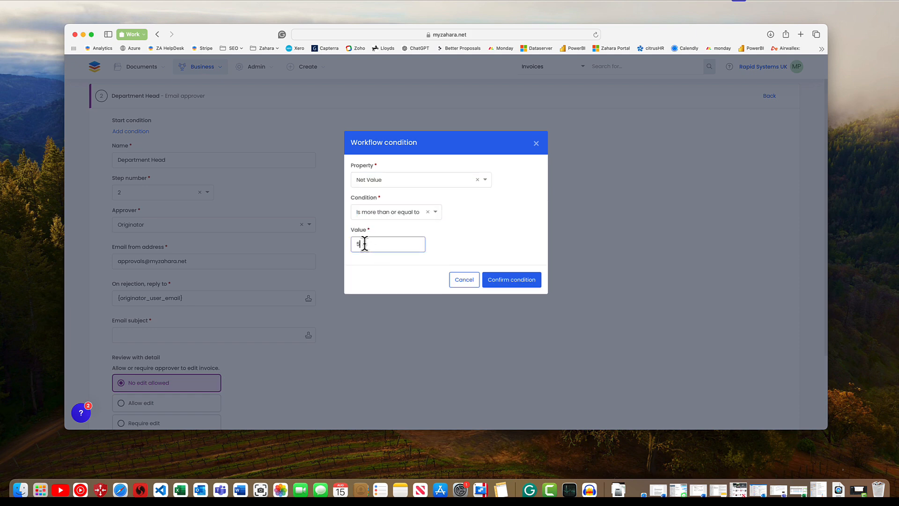
pyautogui.click(499, 279)
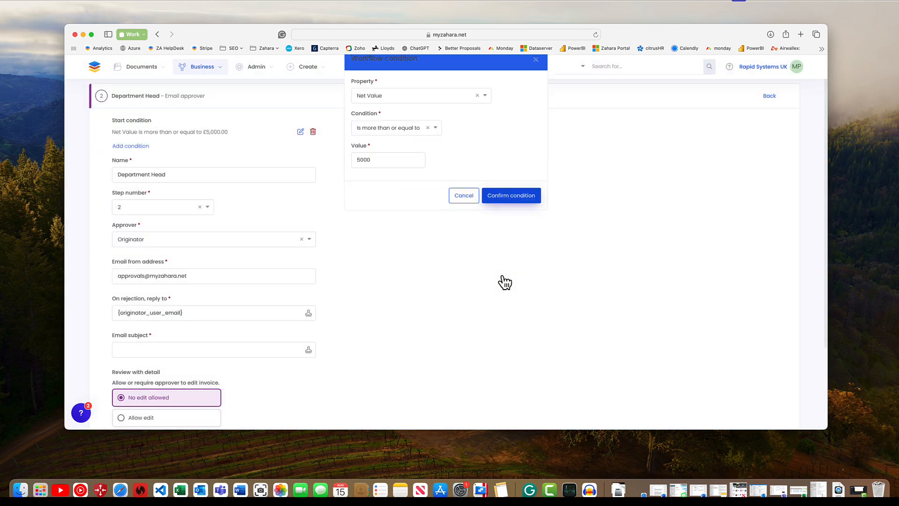
# Set the Department Head step's approver to Head of Division and start its email subject with "Invoice Approval - {invoice_number}"
pyautogui.click(148, 241)
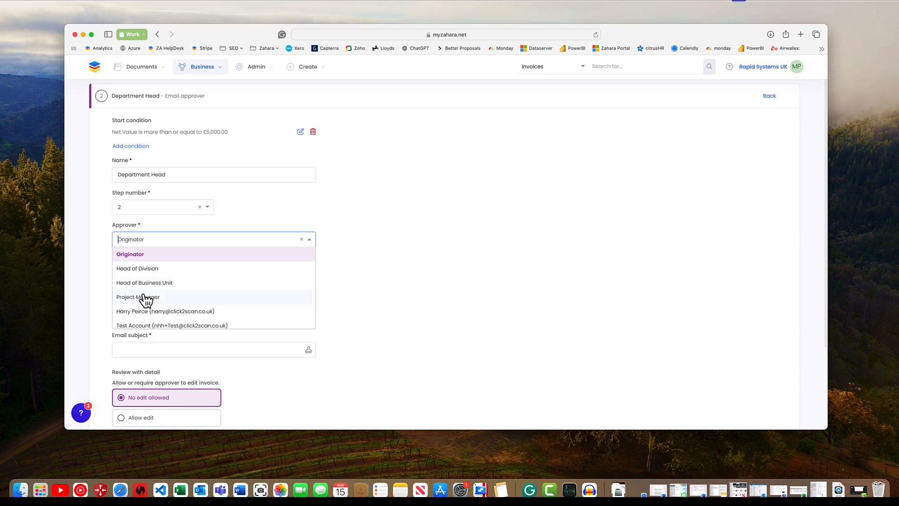
pyautogui.click(141, 269)
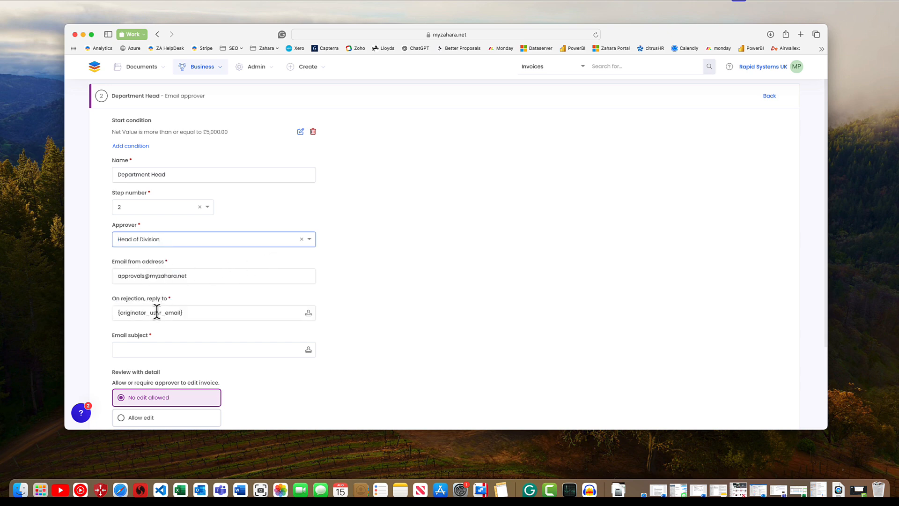
pyautogui.click(134, 349)
pyautogui.write('Invoic')
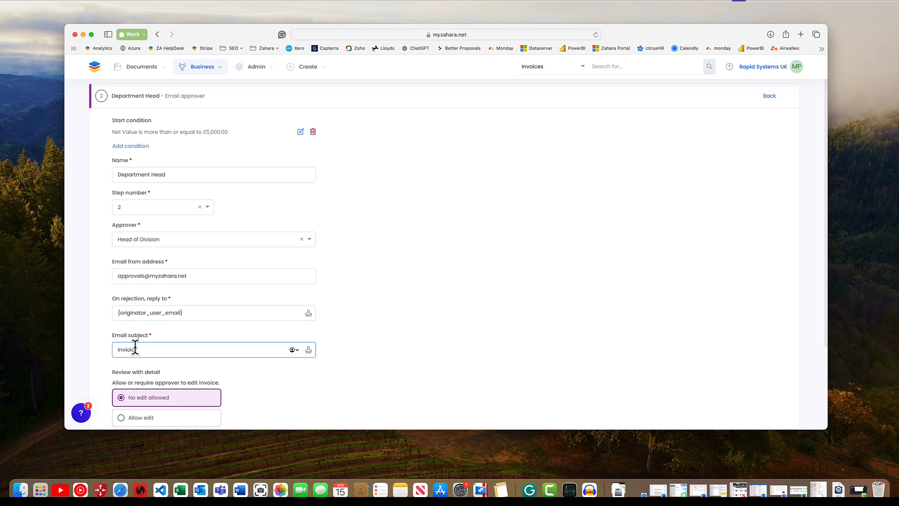
pyautogui.write('vioice Approval -')
pyautogui.click(127, 349)
pyautogui.press('BackSpace')
pyautogui.click(308, 350)
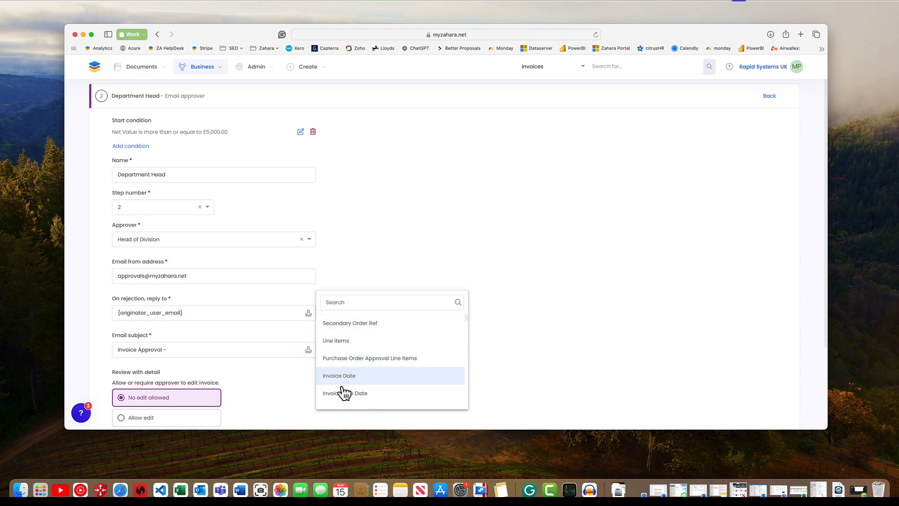
pyautogui.click(347, 362)
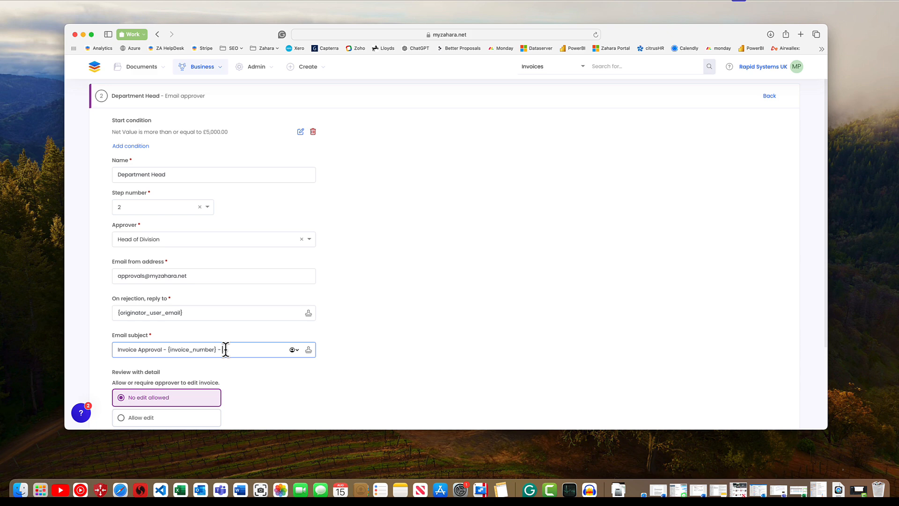
# Append the supplier name placeholder {vendor_name} to the email subject and create the Department Head step with no edit allowed
pyautogui.click(308, 350)
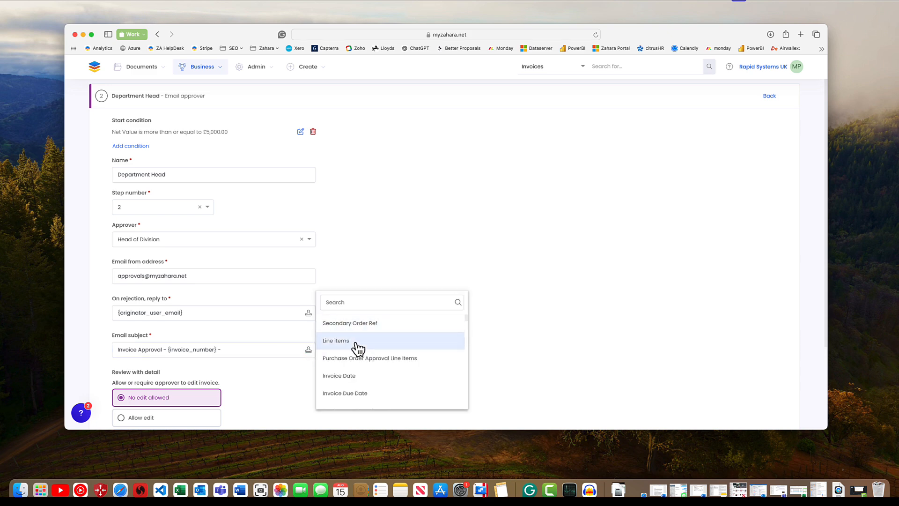
pyautogui.scroll(-6, 351, 370)
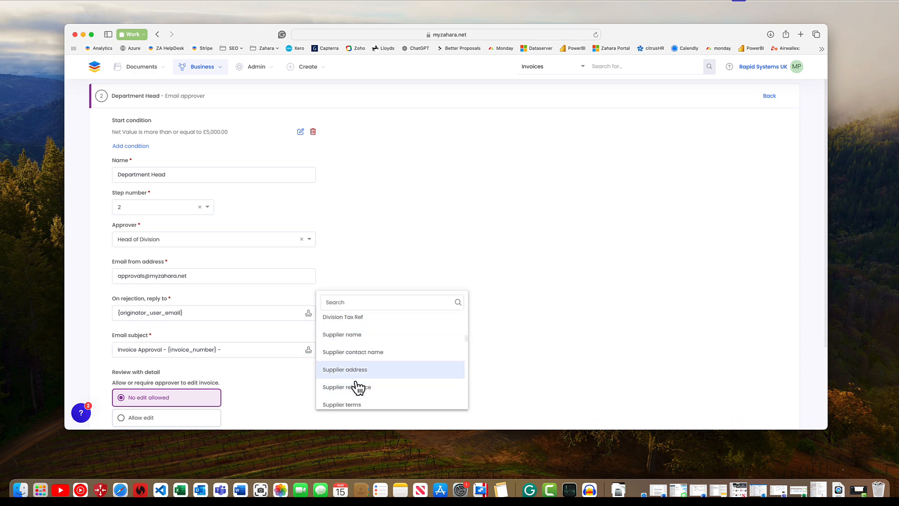
pyautogui.click(349, 335)
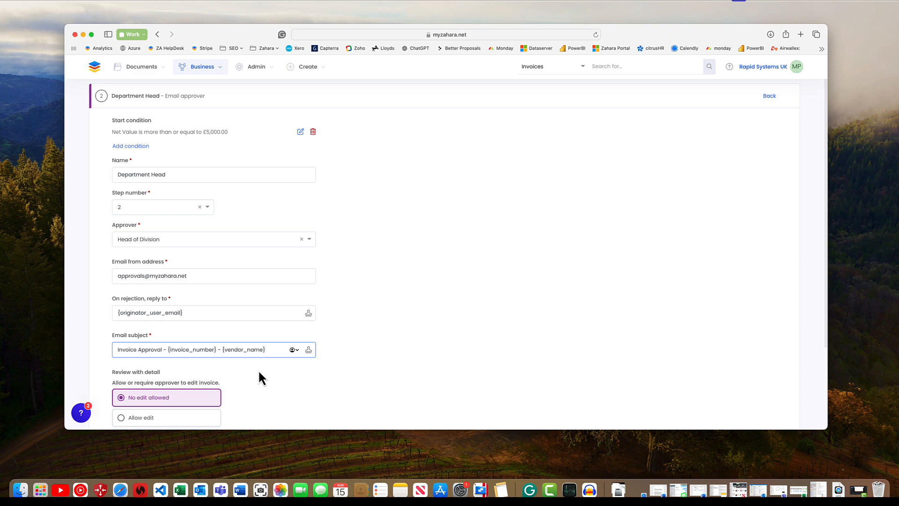
pyautogui.scroll(-3, 260, 377)
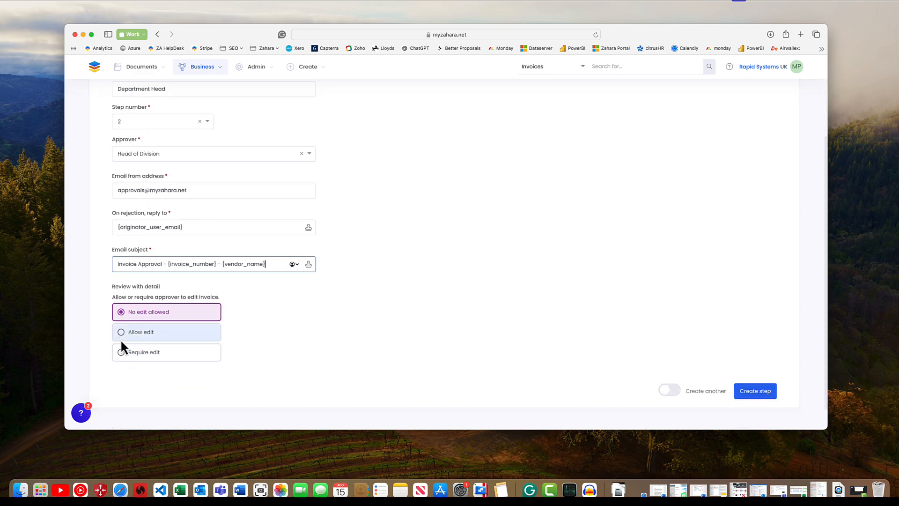
pyautogui.click(755, 393)
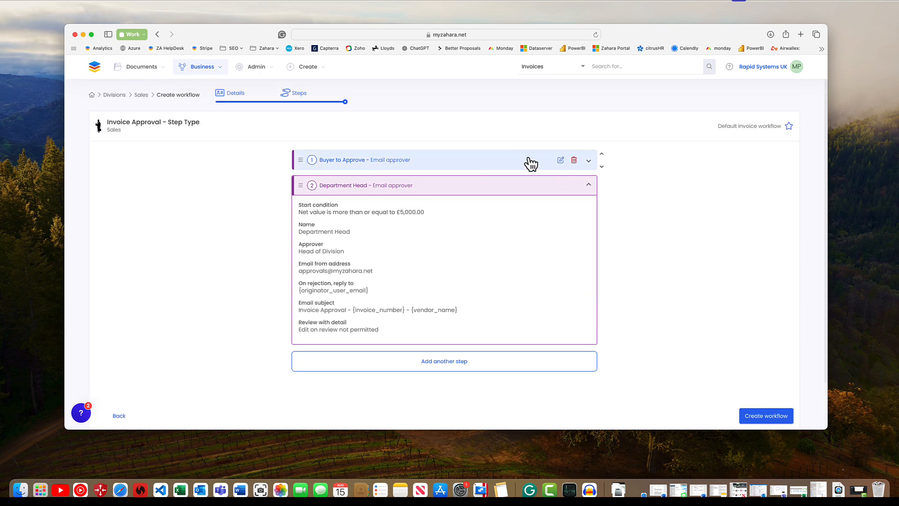
# Add a third Email approver step to the workflow and name it "Finance Exec to Edit Nominal Code"
pyautogui.click(476, 164)
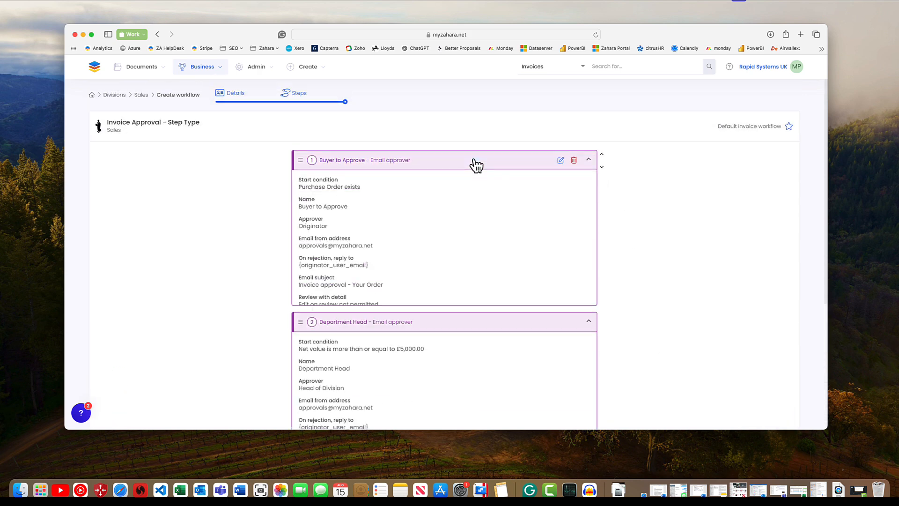
pyautogui.click(423, 167)
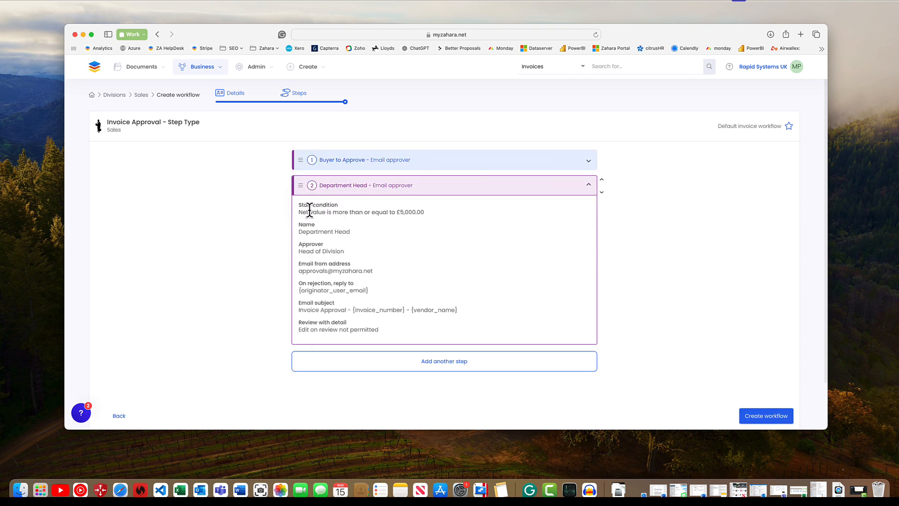
pyautogui.click(418, 188)
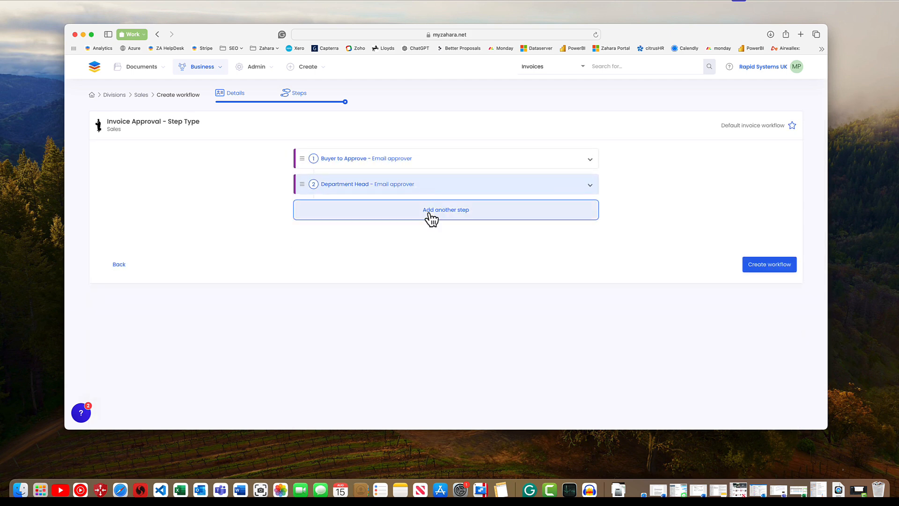
pyautogui.click(428, 213)
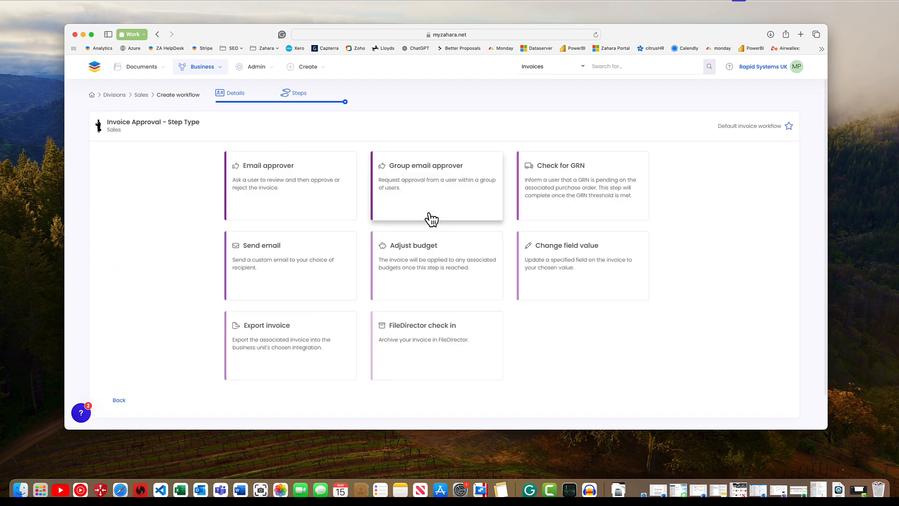
pyautogui.click(273, 188)
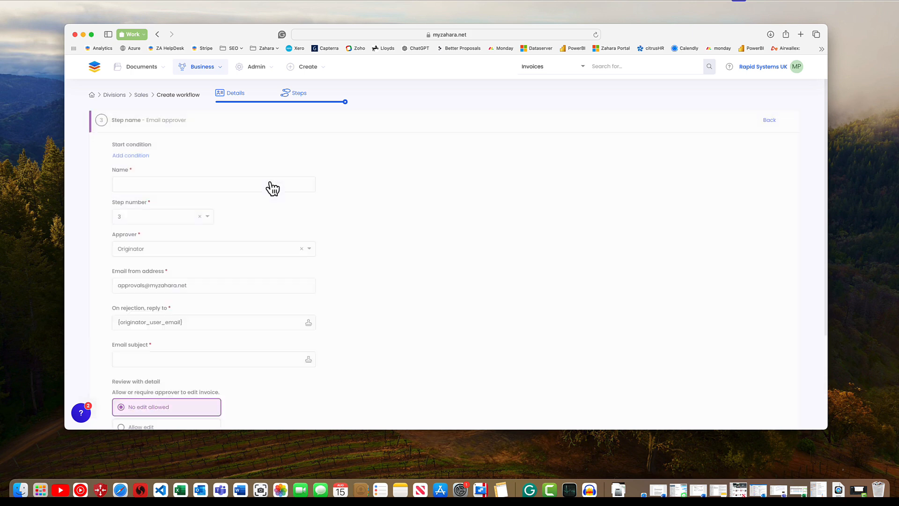
pyautogui.click(163, 188)
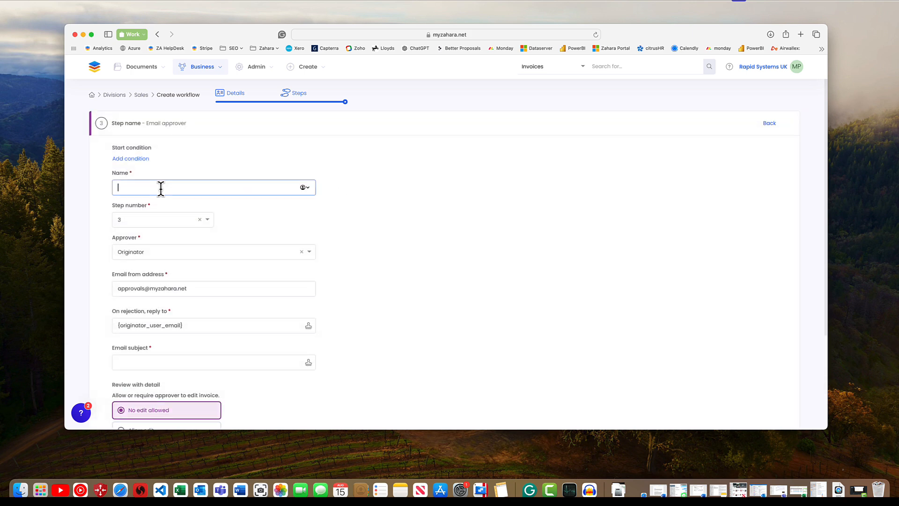
pyautogui.write('Finance Exec to Edit Nominal Code')
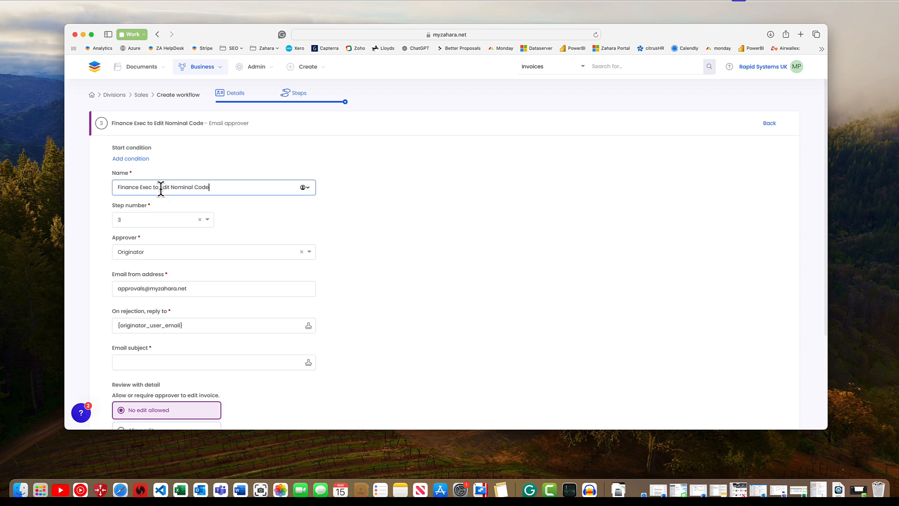
# Assign the finance executive's individual user account as the third step's approver
pyautogui.click(153, 255)
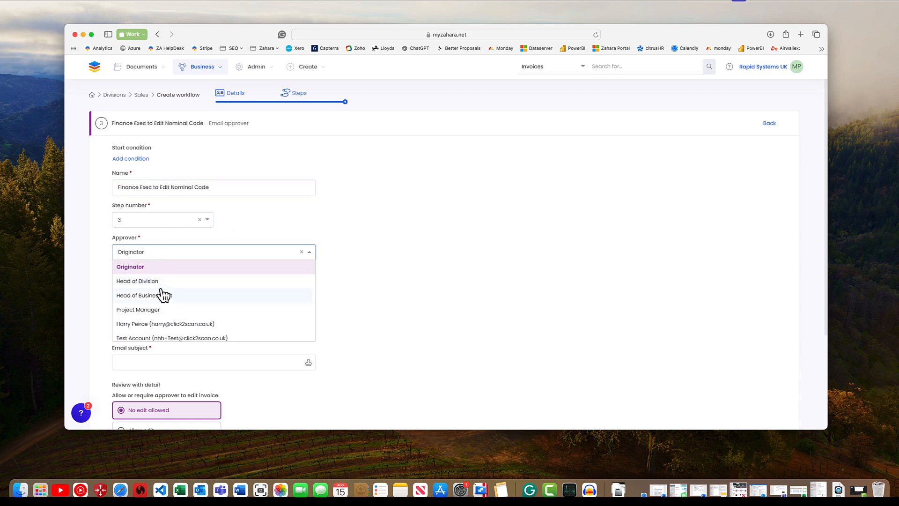
pyautogui.scroll(-3, 161, 295)
pyautogui.scroll(-2, 165, 327)
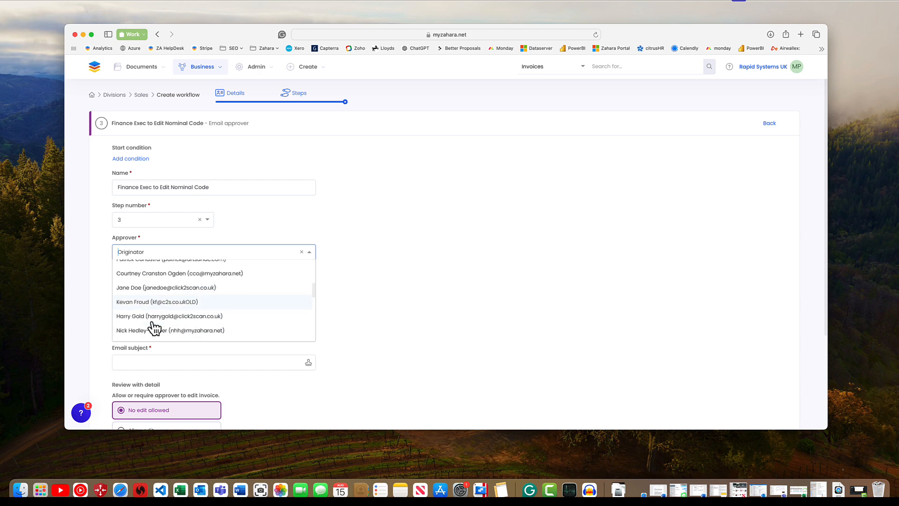
pyautogui.scroll(-3, 174, 317)
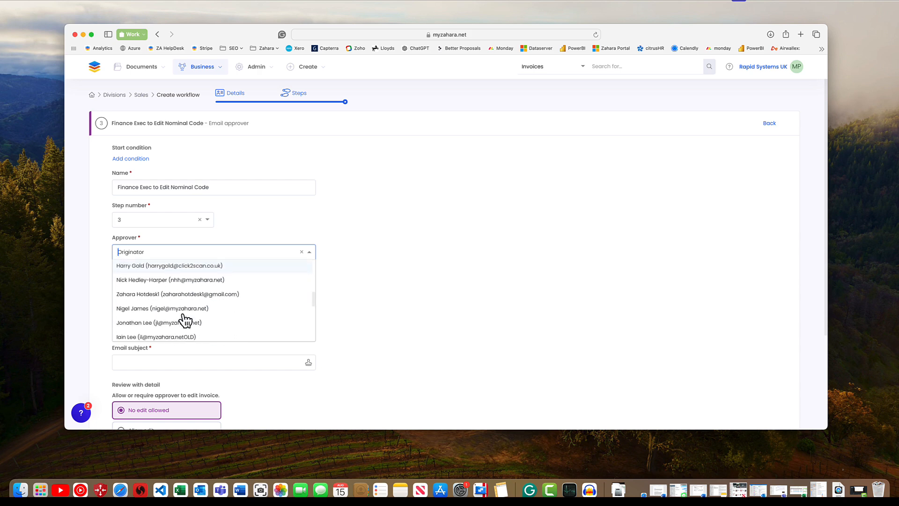
pyautogui.click(157, 309)
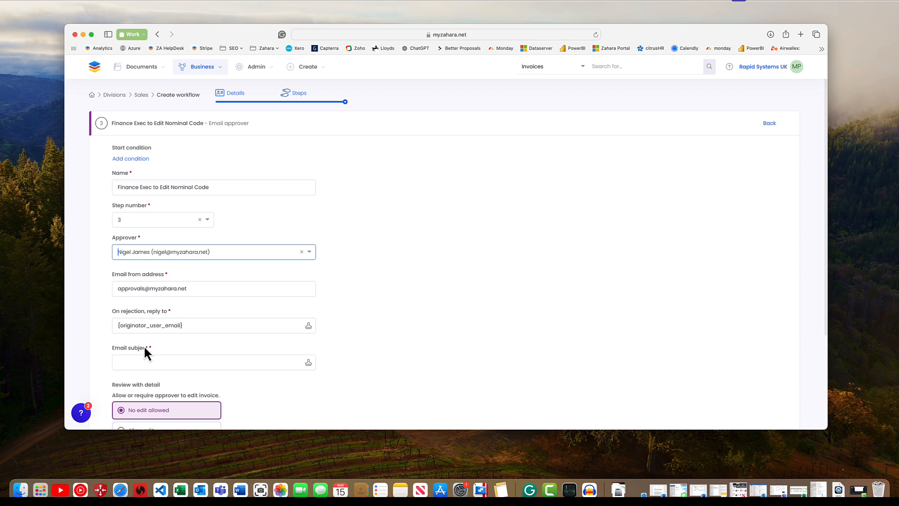
# Enter the email subject "Please edit this invoice - {vendor_name} - {invoice_number}", inserting the supplier name and invoice number placeholders
pyautogui.click(134, 361)
pyautogui.write('Ple')
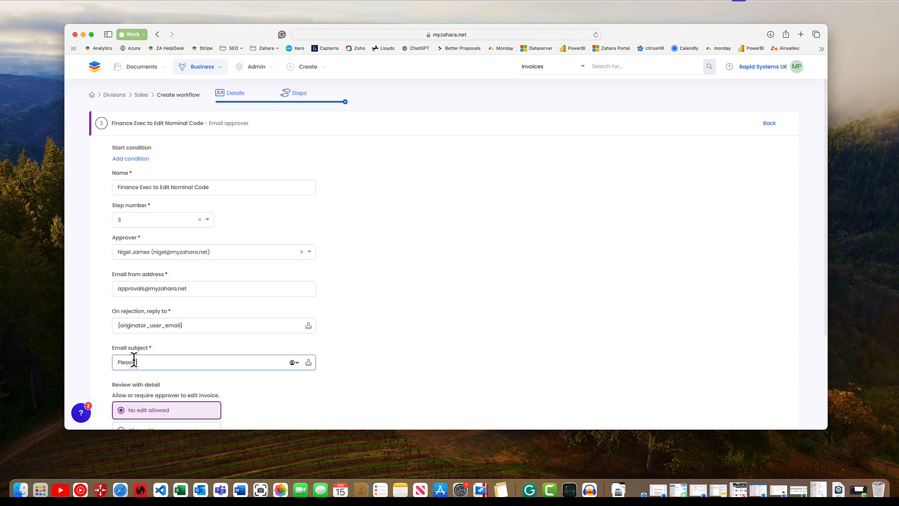
pyautogui.write('ase edit thuis invoice -')
pyautogui.click(309, 362)
pyautogui.click(349, 315)
pyautogui.write('supplier')
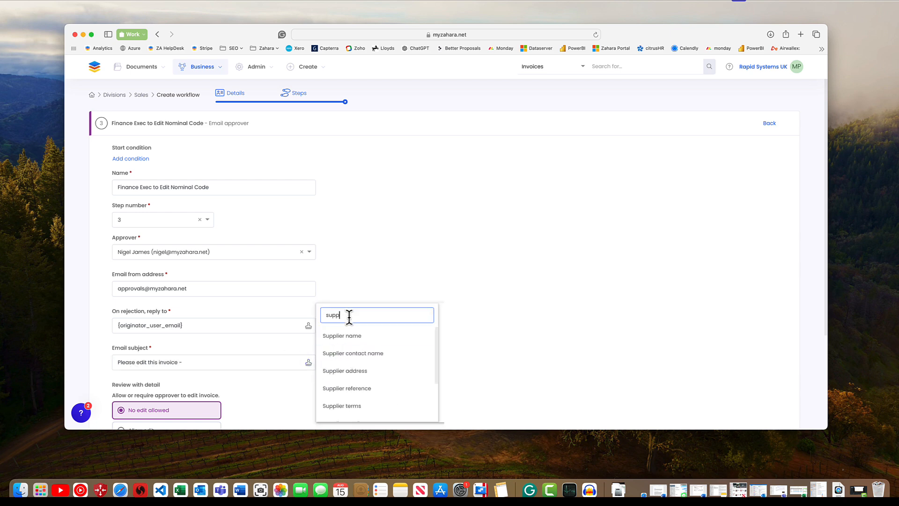
pyautogui.click(343, 335)
pyautogui.write('-')
pyautogui.click(309, 362)
pyautogui.click(341, 315)
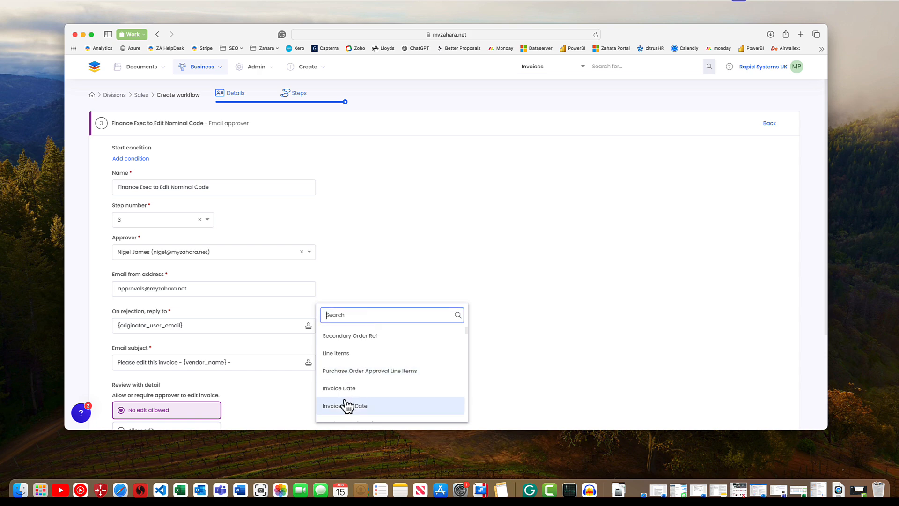
pyautogui.write('invoice')
pyautogui.click(351, 387)
# Require the approver to edit the Nominal Code during review, and create the third step
pyautogui.scroll(-2, 370, 347)
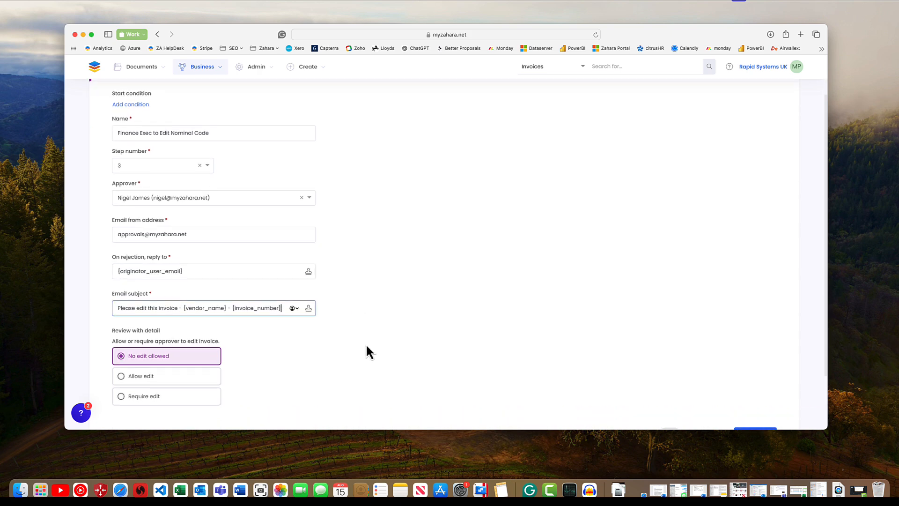
pyautogui.click(120, 397)
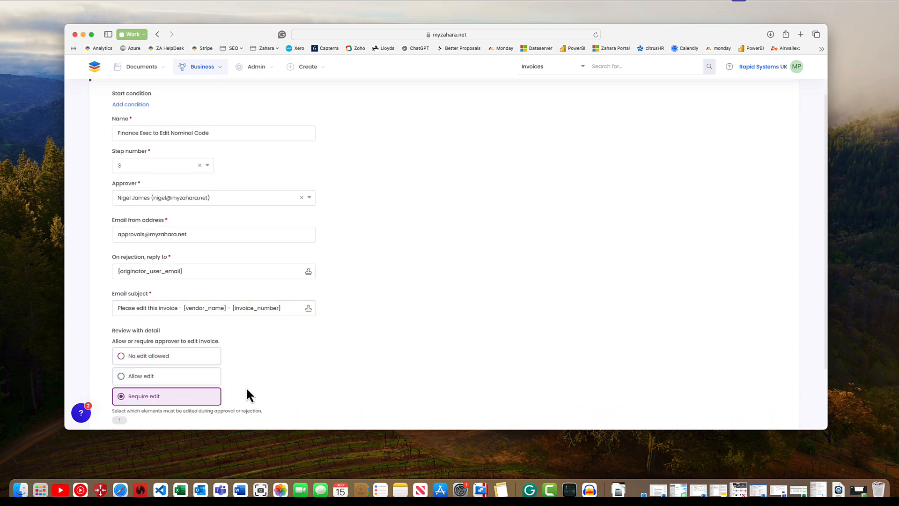
pyautogui.scroll(-3, 246, 386)
pyautogui.click(126, 342)
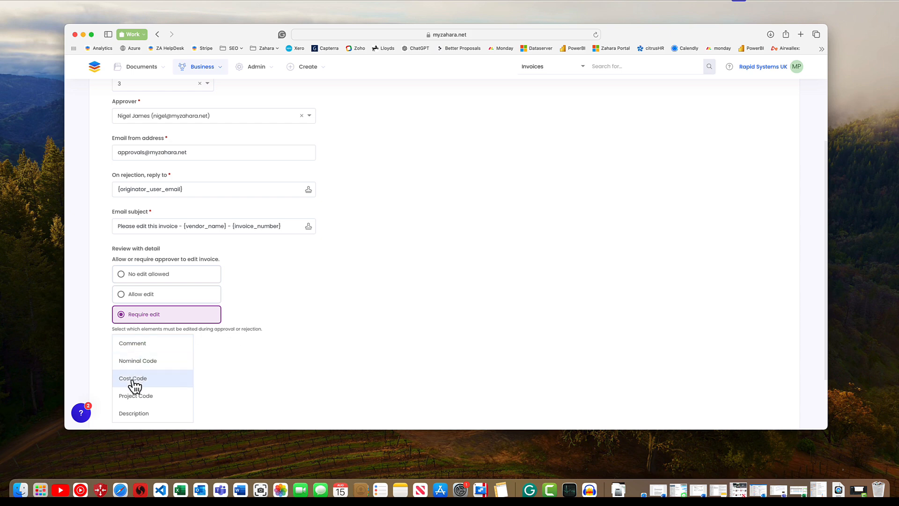
pyautogui.click(136, 362)
pyautogui.scroll(1, 349, 330)
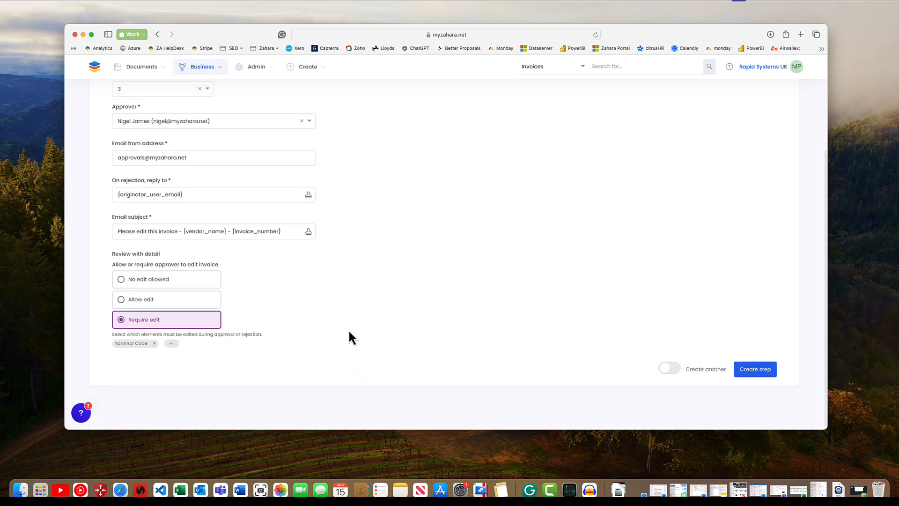
pyautogui.click(742, 376)
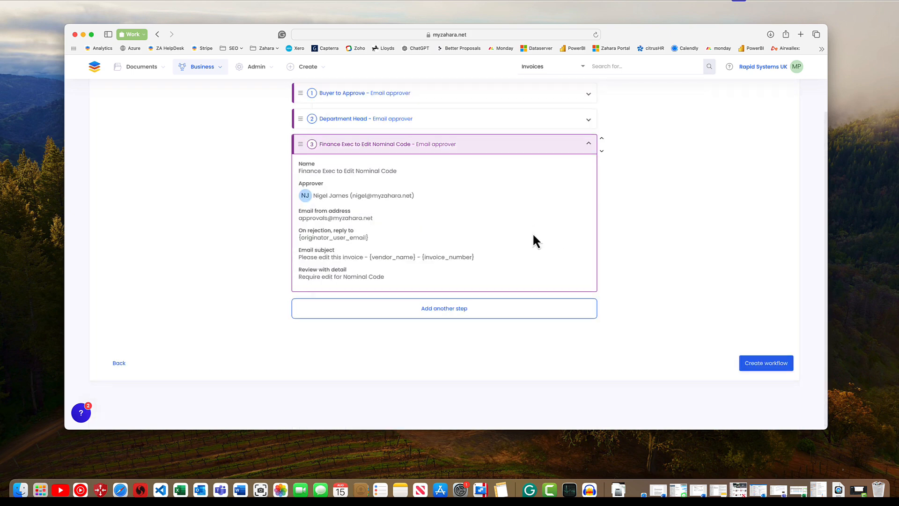
# Add an Export invoice step named "Export to Xero" as step 4 and create the workflow
pyautogui.click(589, 210)
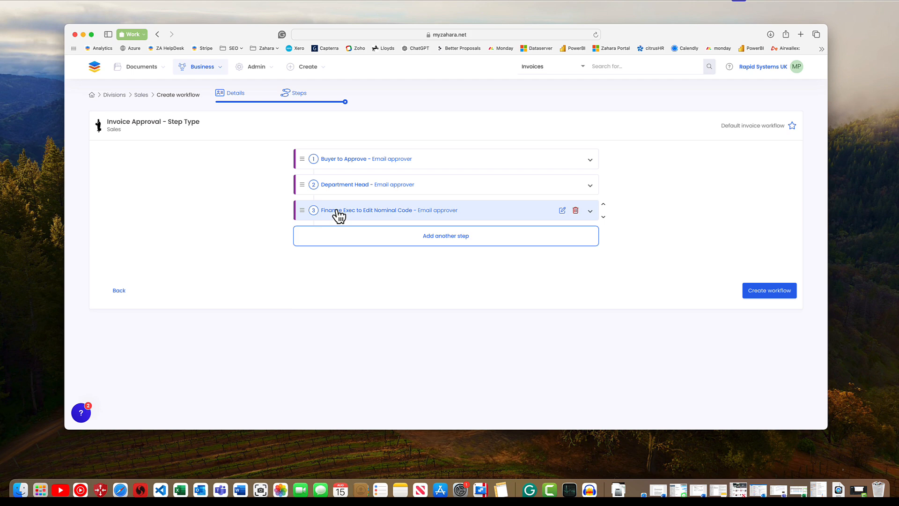
pyautogui.click(438, 239)
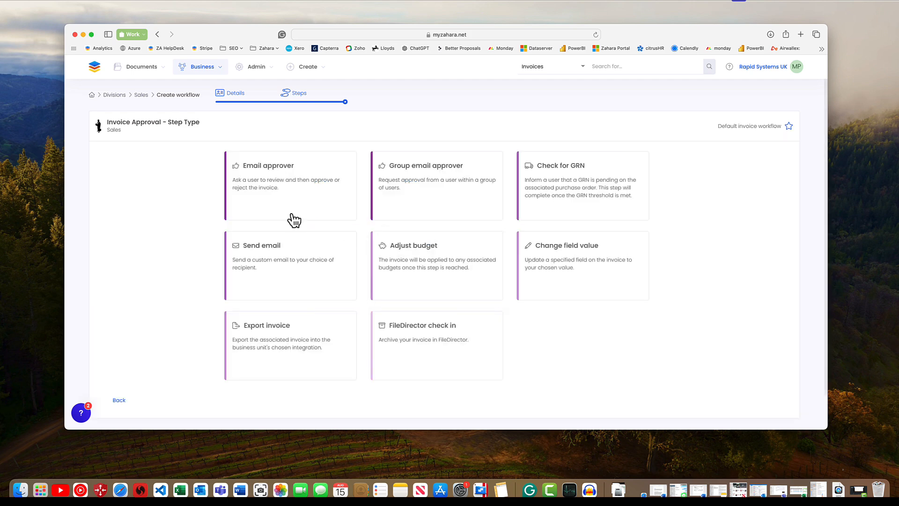
pyautogui.click(259, 337)
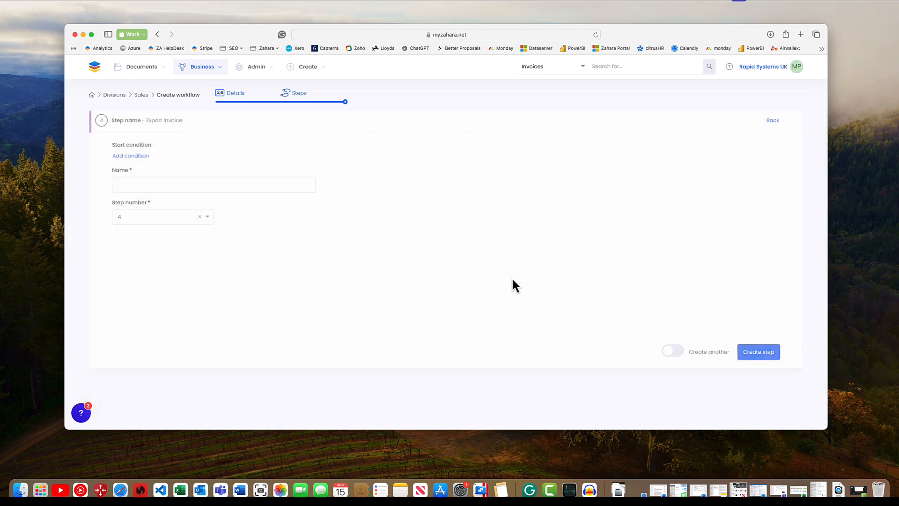
pyautogui.click(124, 186)
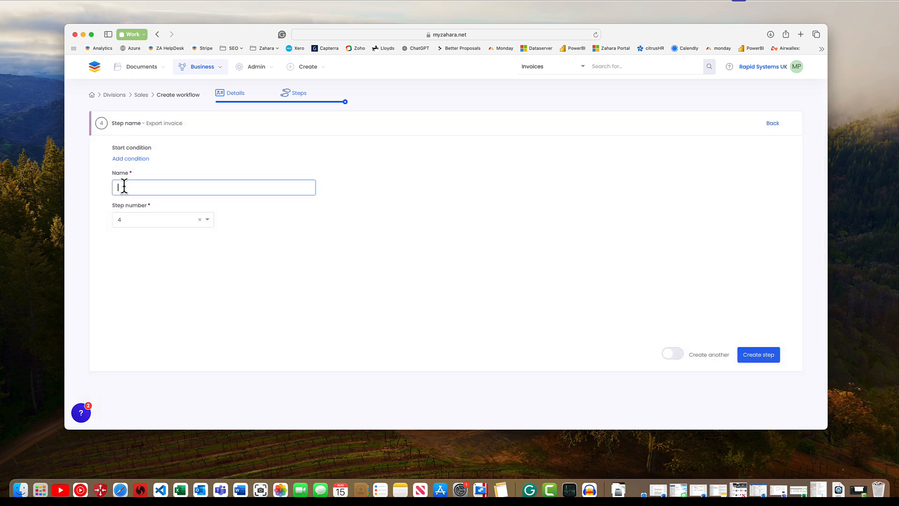
pyautogui.write('Export to Xero')
pyautogui.click(763, 356)
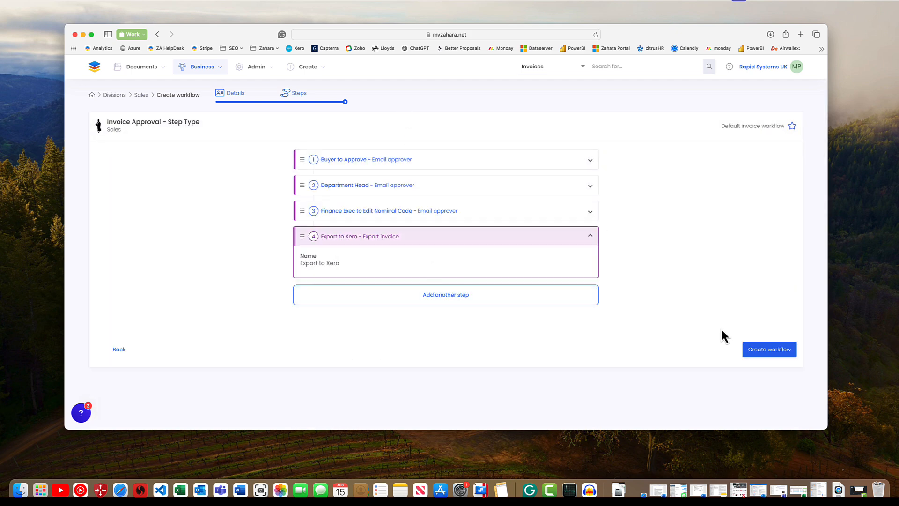
pyautogui.click(754, 352)
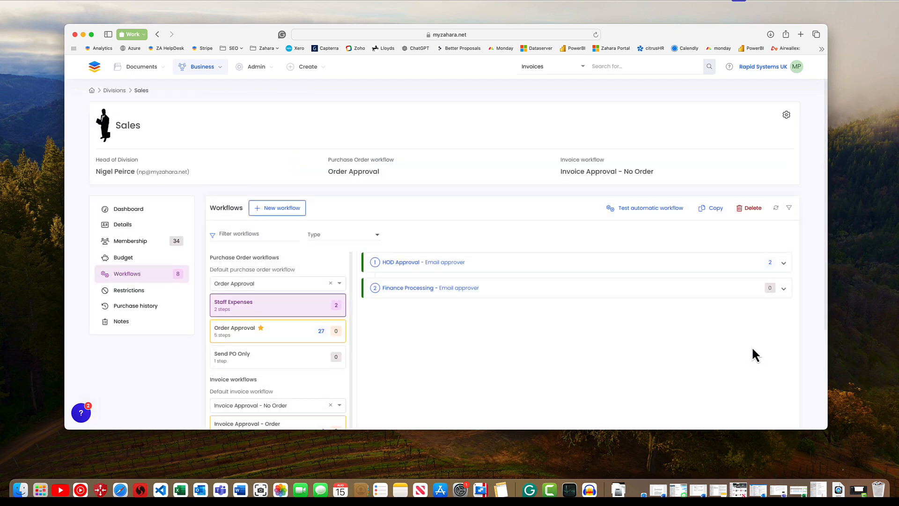
pyautogui.scroll(-2, 311, 327)
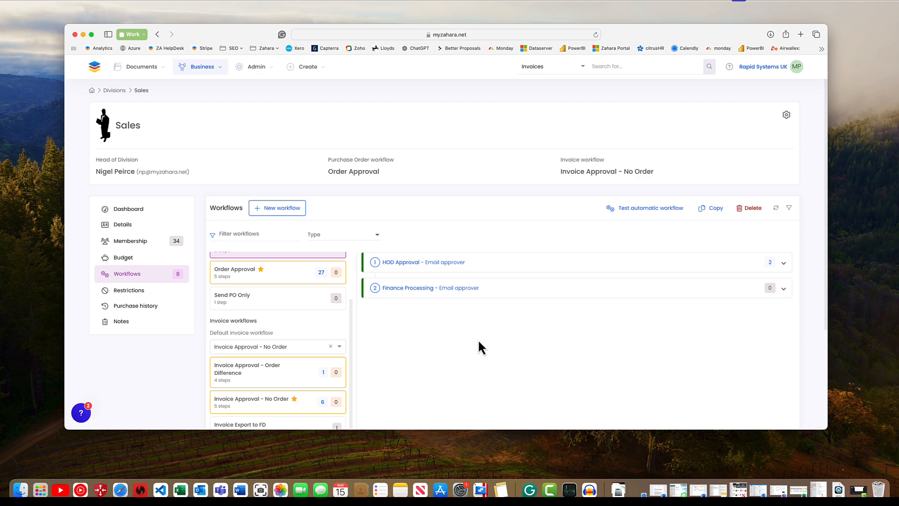
pyautogui.scroll(-4, 434, 342)
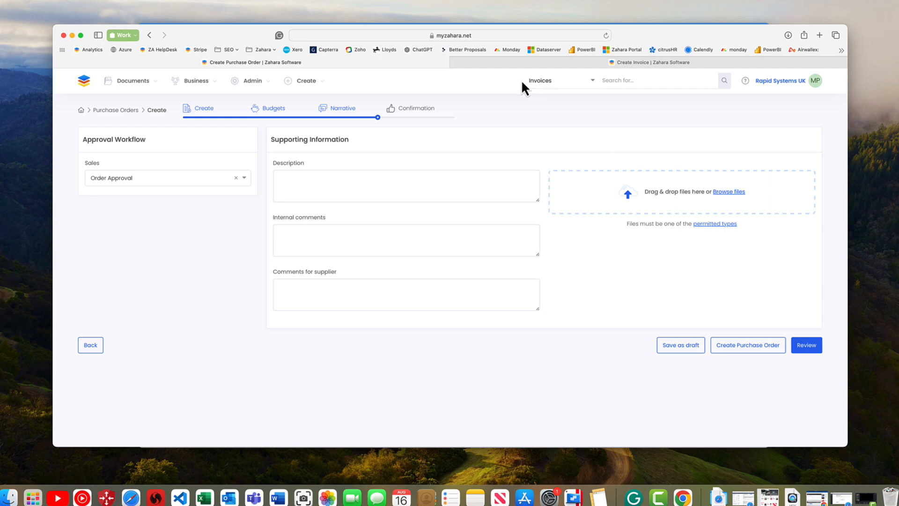
pyautogui.click(483, 63)
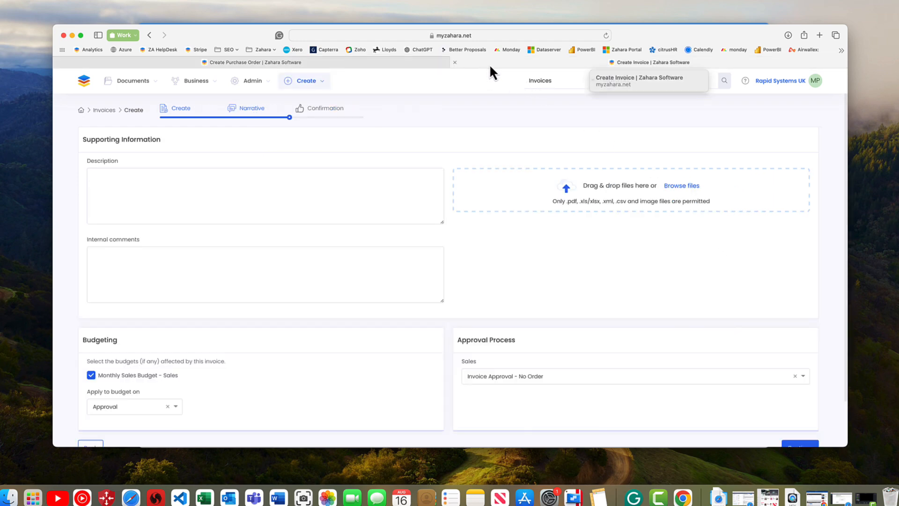
pyautogui.click(335, 65)
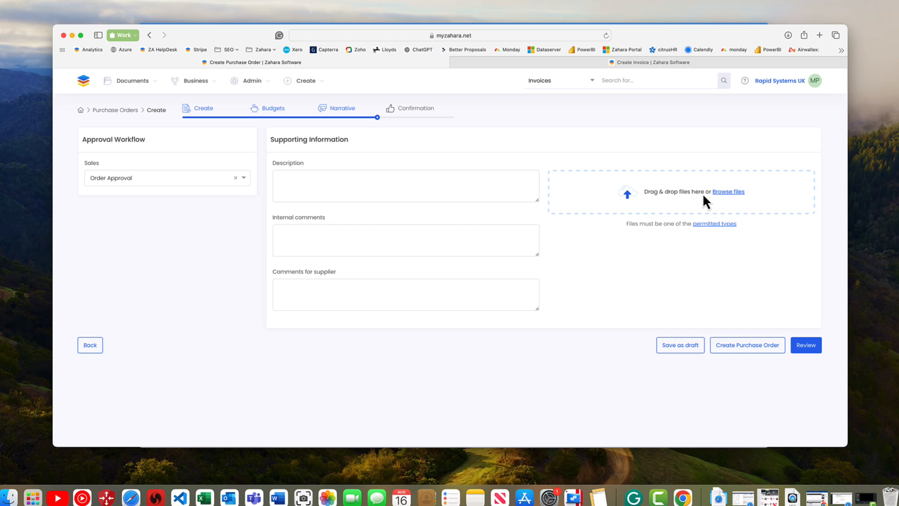
# Try Automatic as the new purchase order's Sales approval workflow, and change the selection to No Workflow
pyautogui.click(196, 176)
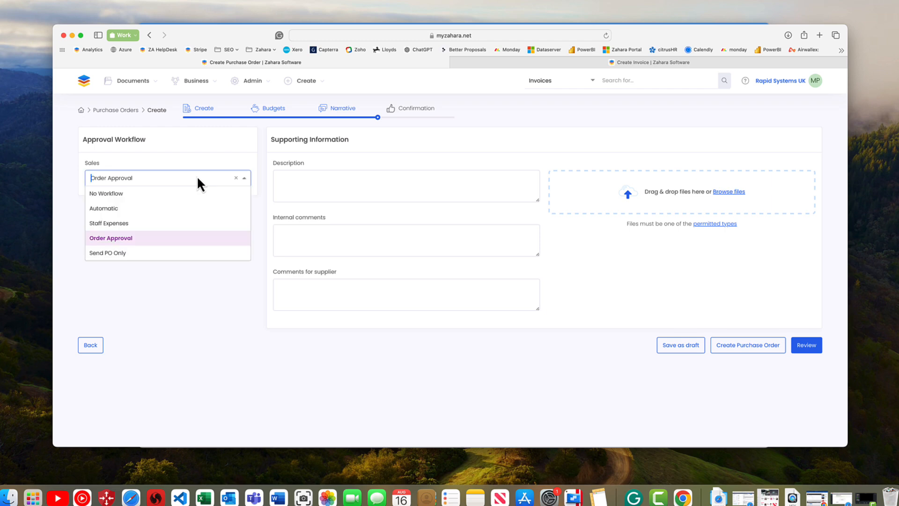
pyautogui.click(206, 159)
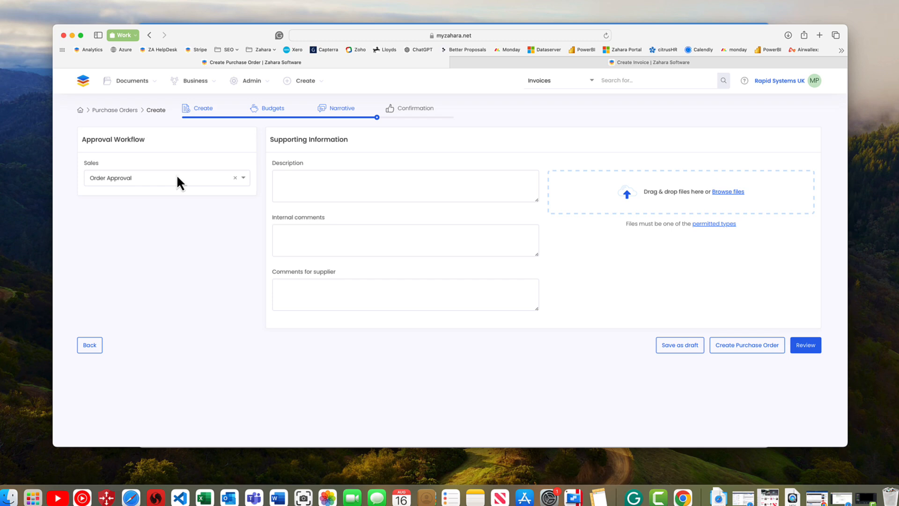
pyautogui.click(135, 178)
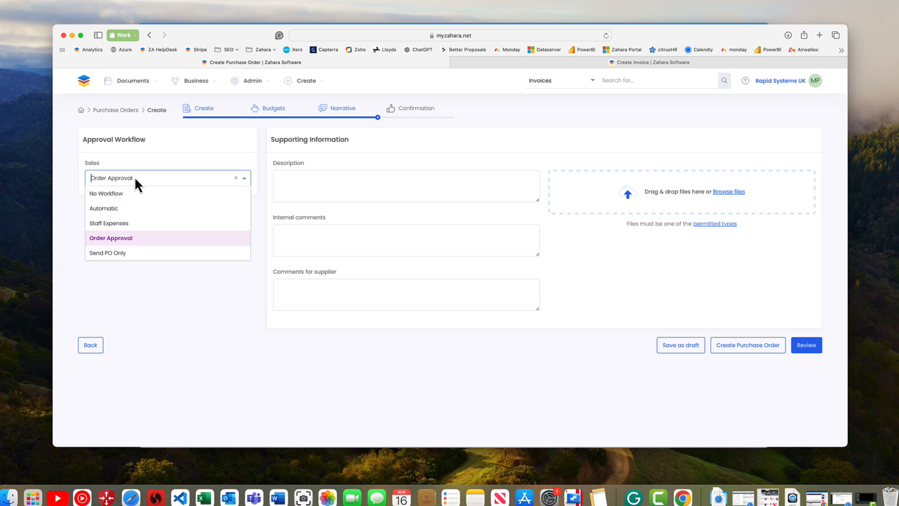
pyautogui.click(113, 209)
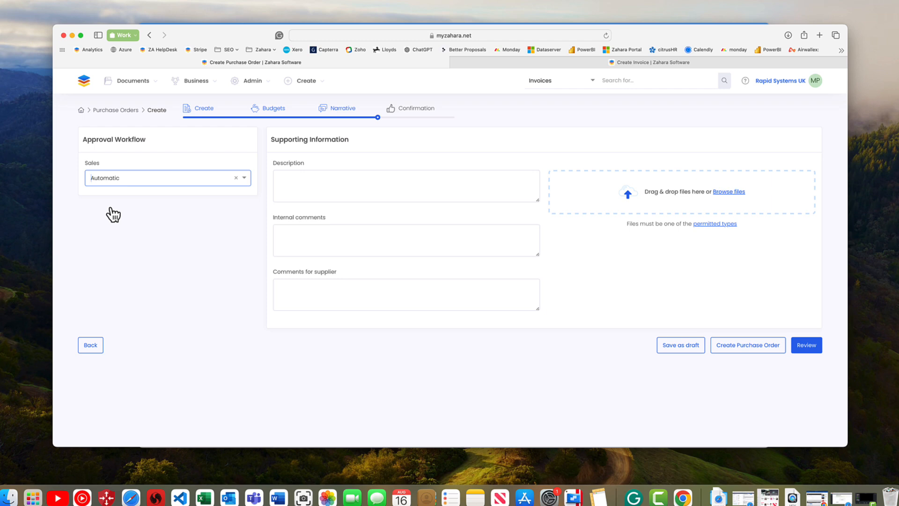
pyautogui.click(122, 183)
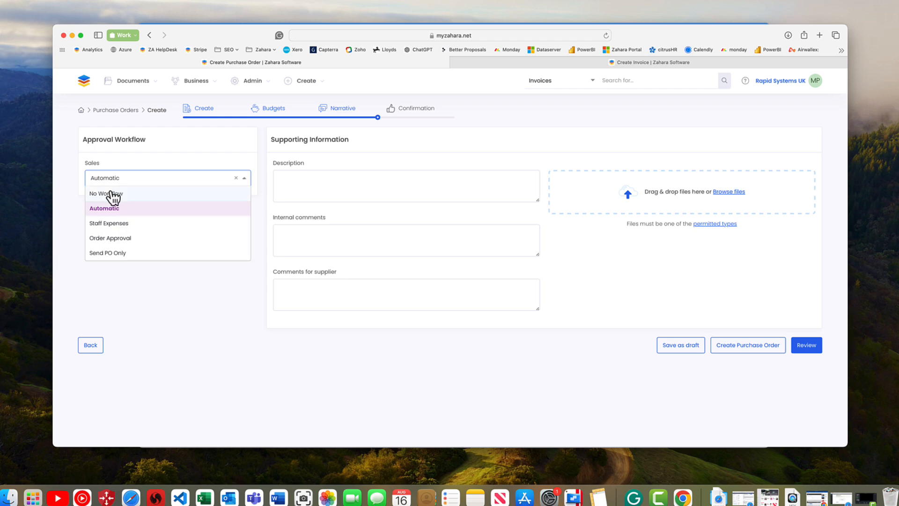
pyautogui.click(113, 195)
pyautogui.click(123, 180)
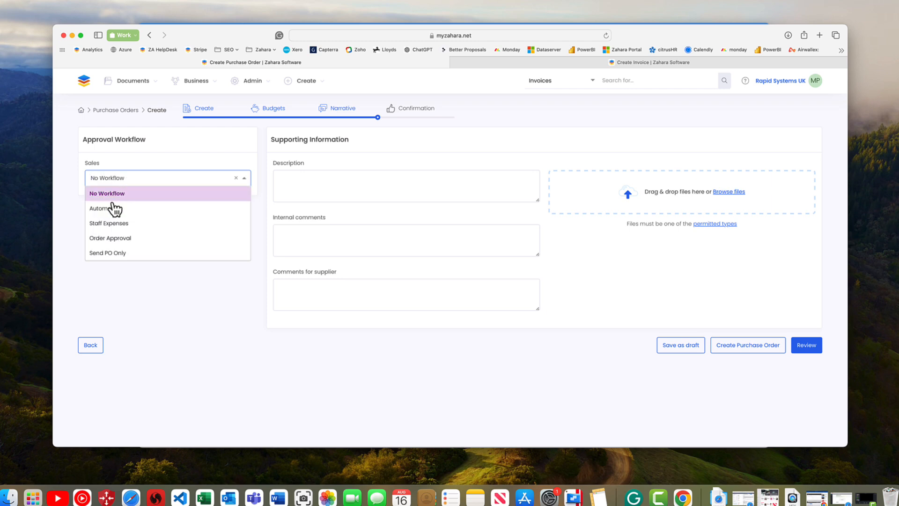
pyautogui.click(151, 179)
# Review the Sales approval workflow options on the new invoice and select Invoice Automatic
pyautogui.click(480, 62)
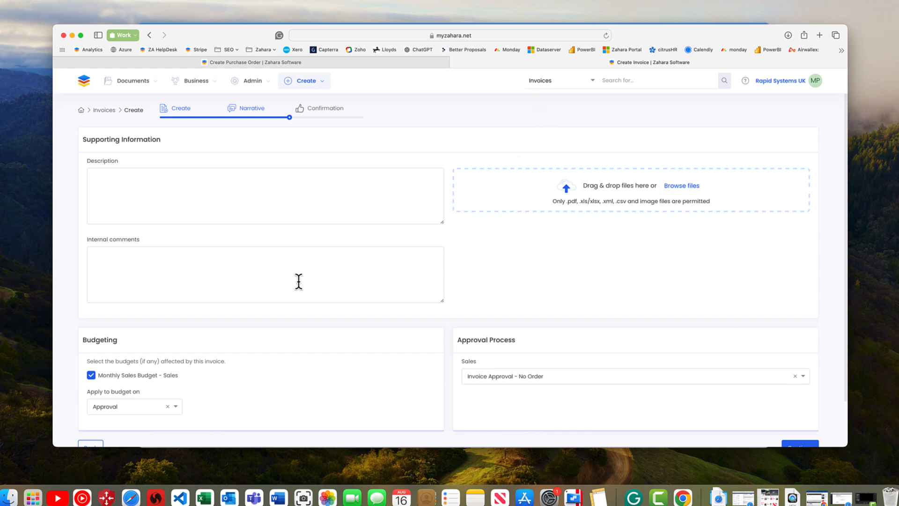
pyautogui.scroll(-2, 278, 277)
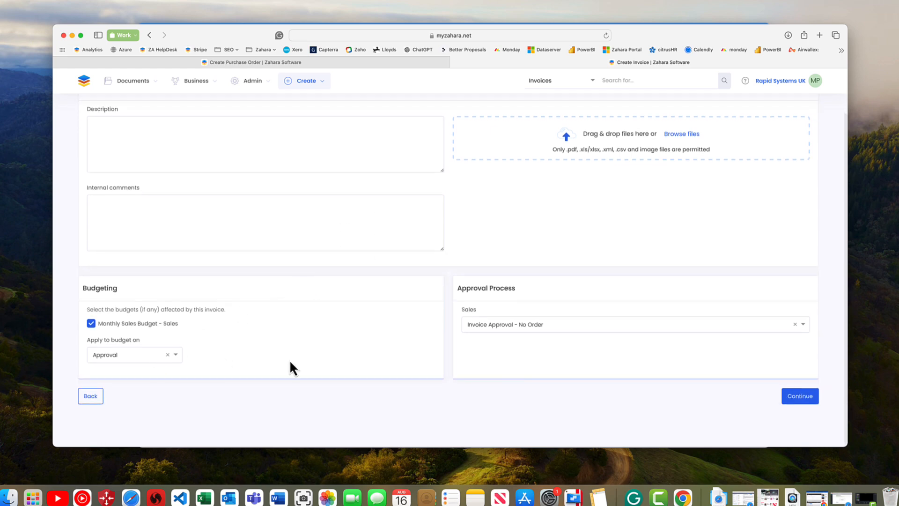
pyautogui.click(499, 325)
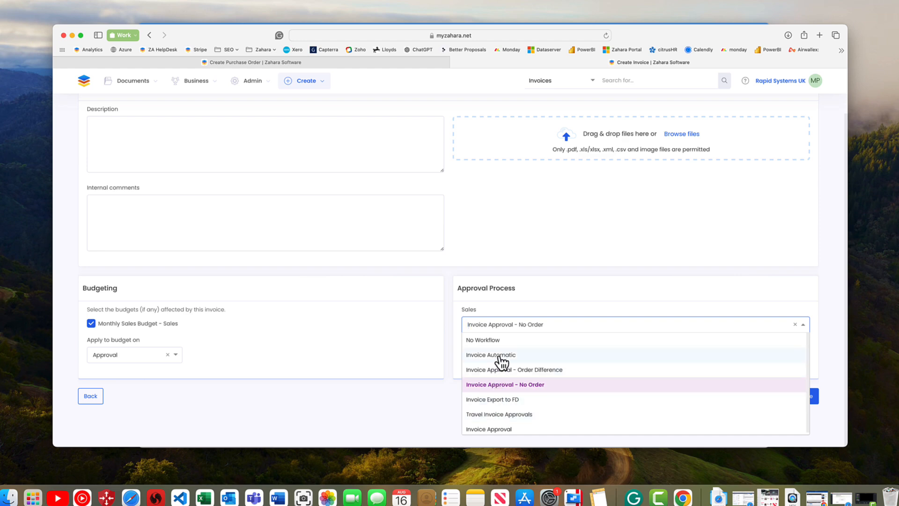
pyautogui.click(560, 307)
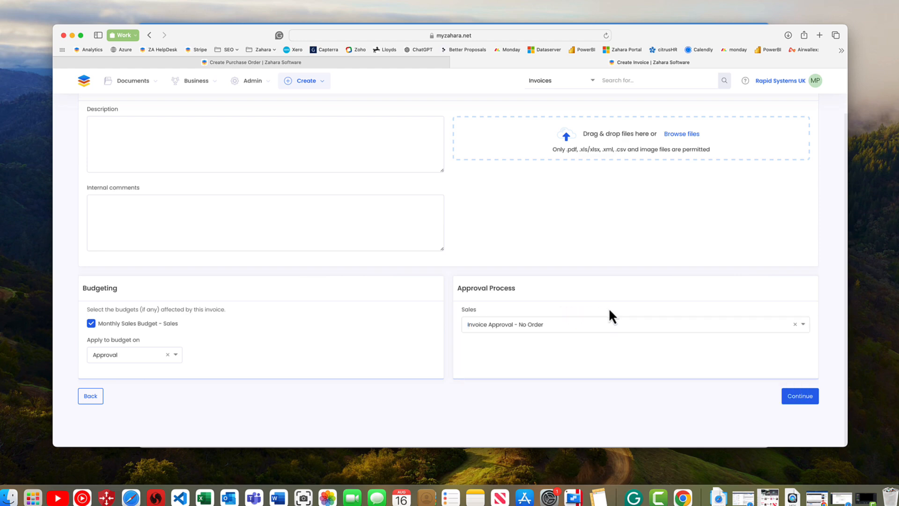
pyautogui.click(570, 327)
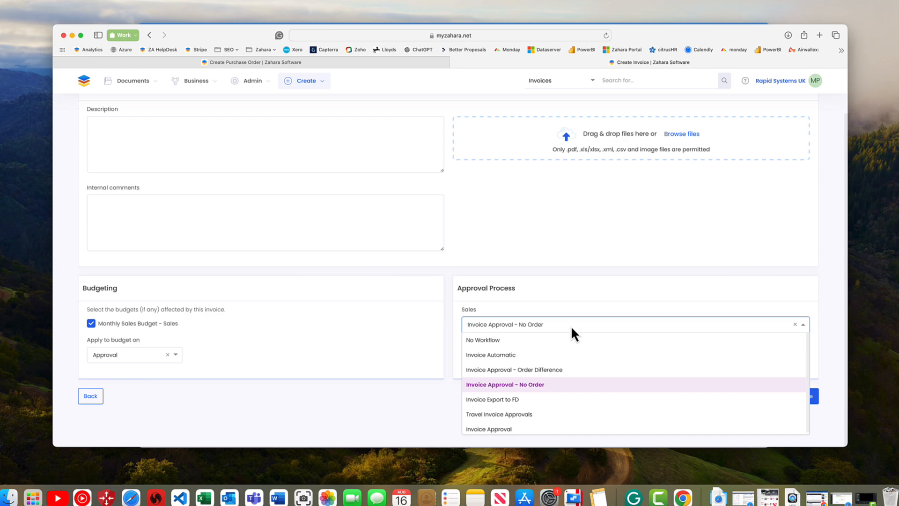
pyautogui.click(601, 324)
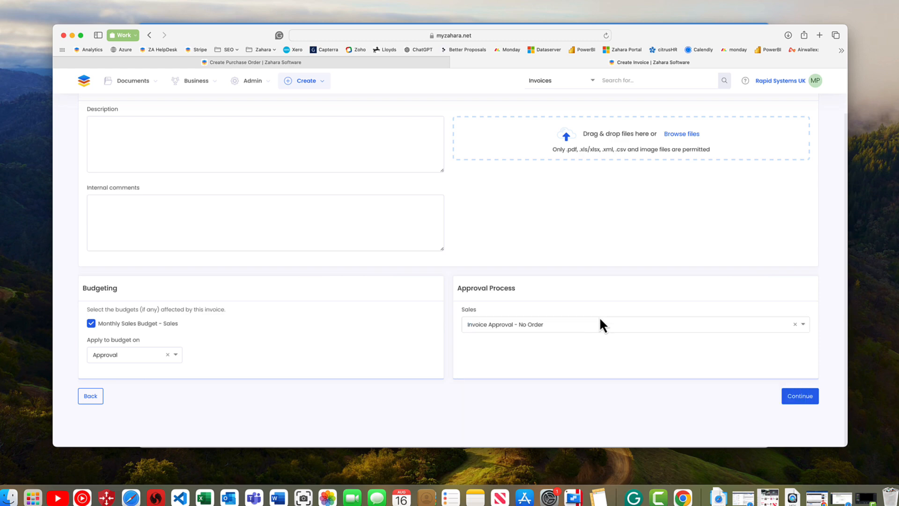
pyautogui.click(546, 330)
pyautogui.click(491, 356)
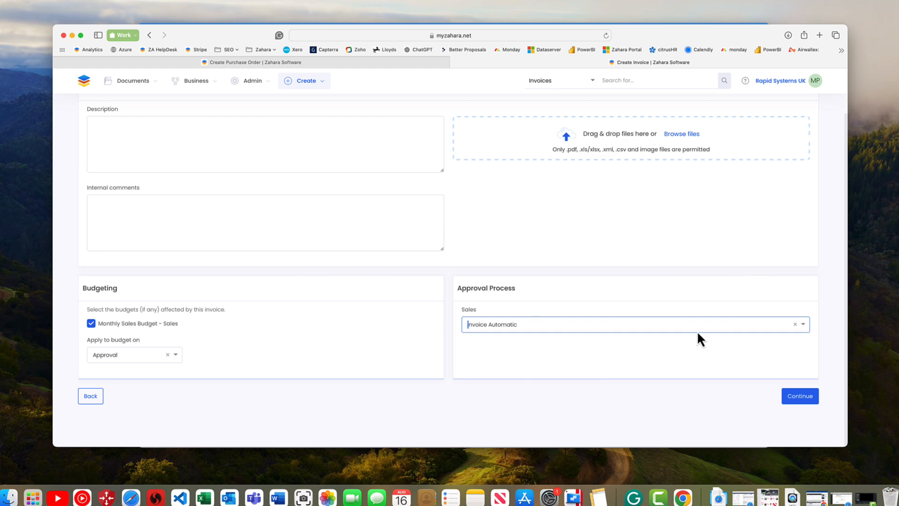
# Open the Sales division for editing and go to its list of workflows
pyautogui.click(201, 82)
pyautogui.click(187, 164)
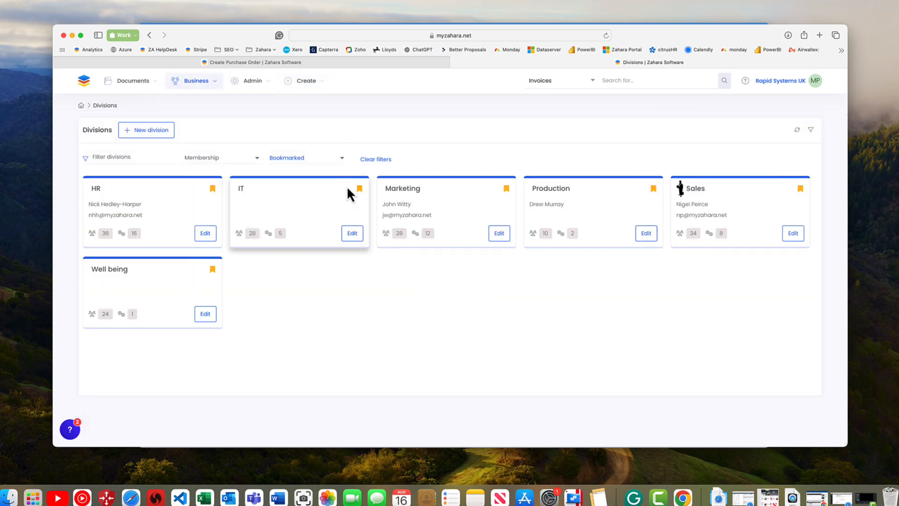
pyautogui.click(789, 233)
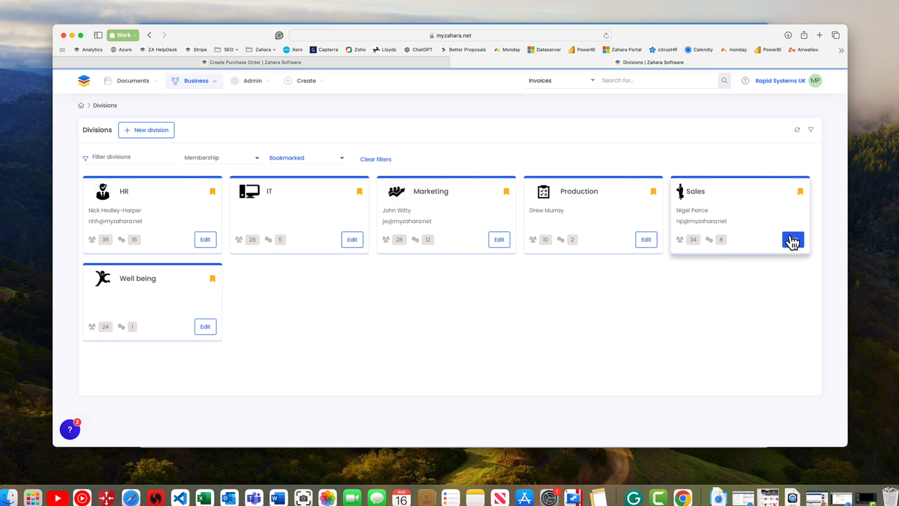
pyautogui.click(136, 299)
pyautogui.scroll(-3, 338, 251)
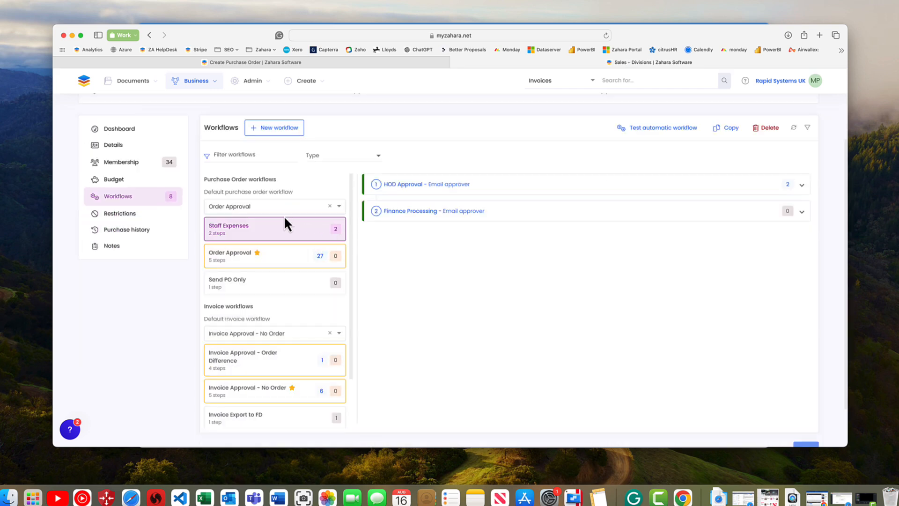
pyautogui.scroll(2, 286, 257)
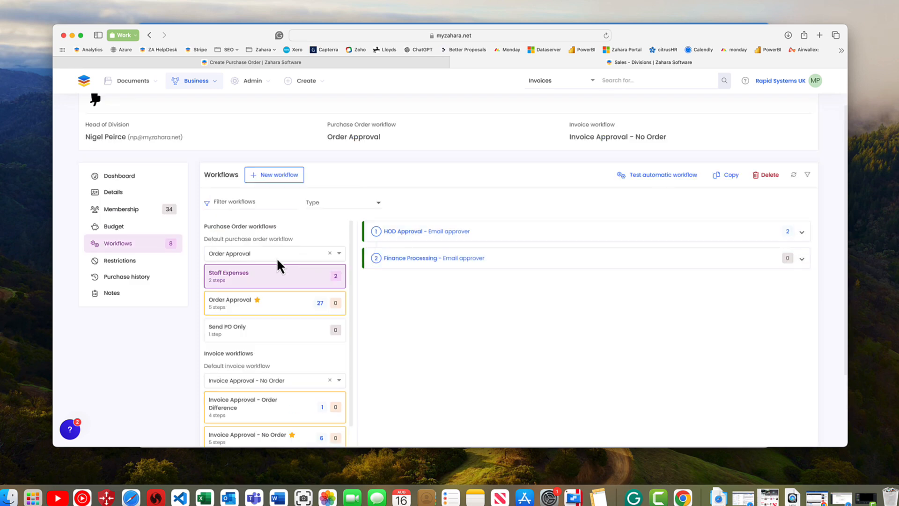
# Set both the default purchase order workflow and the default invoice workflow of the Sales division to Automatic
pyautogui.click(247, 253)
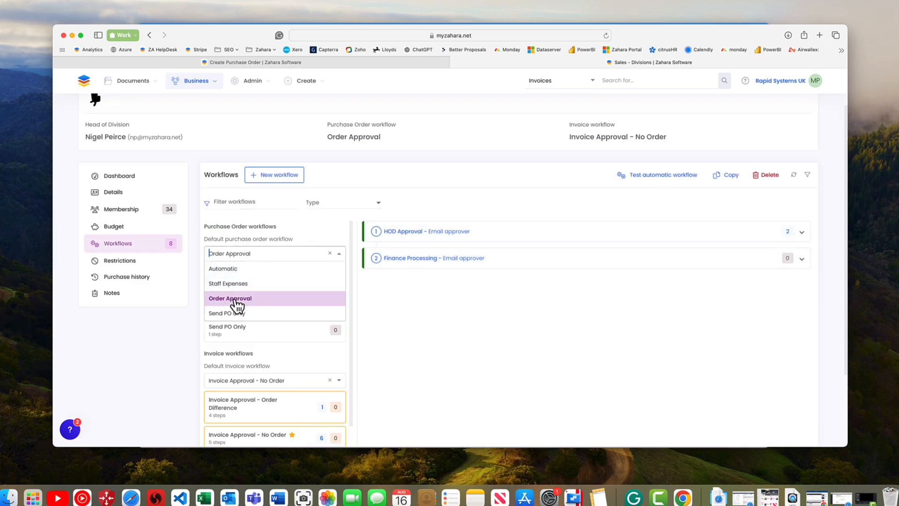
pyautogui.click(237, 302)
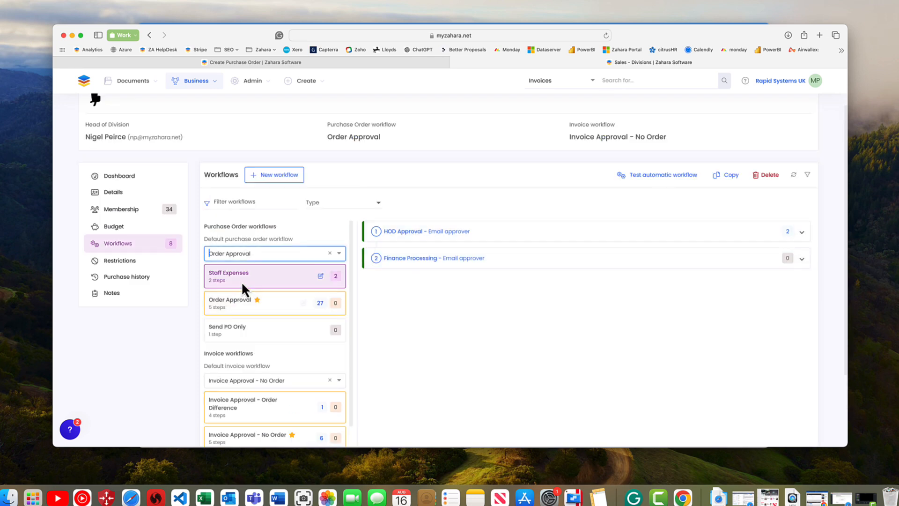
pyautogui.click(257, 253)
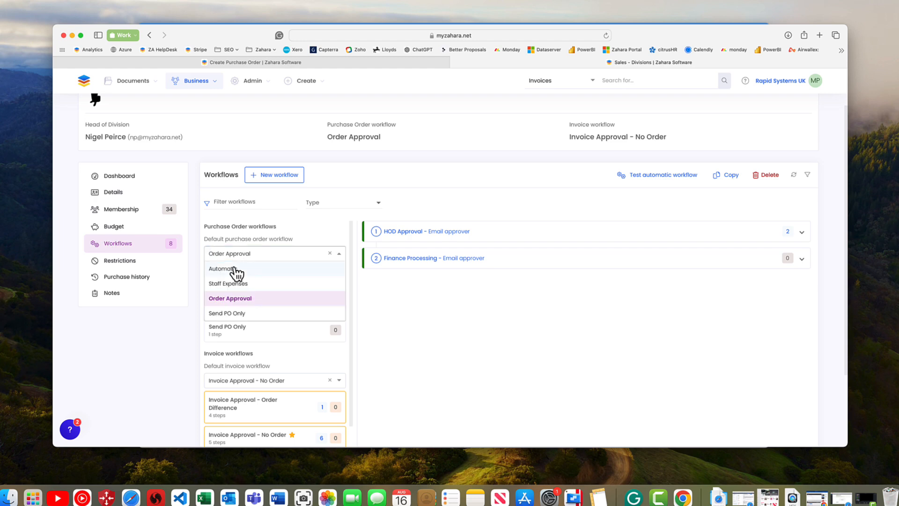
pyautogui.click(234, 269)
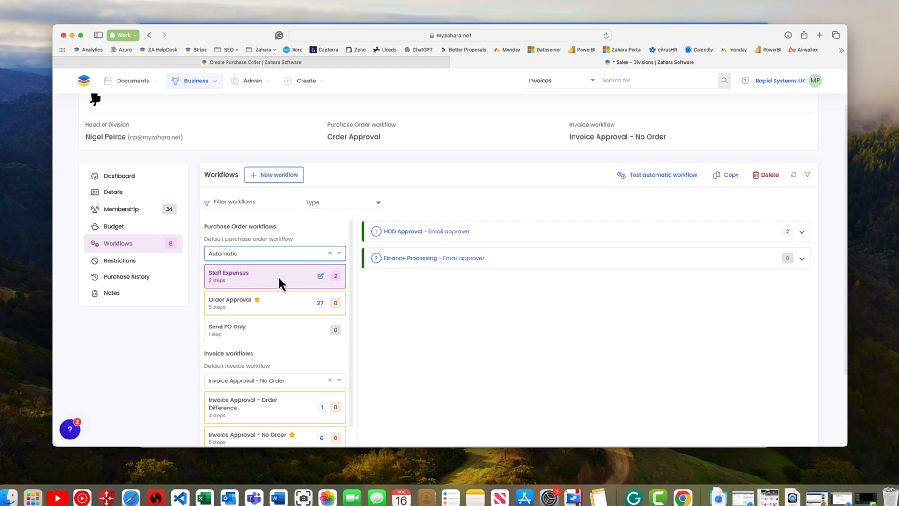
pyautogui.scroll(-3, 278, 283)
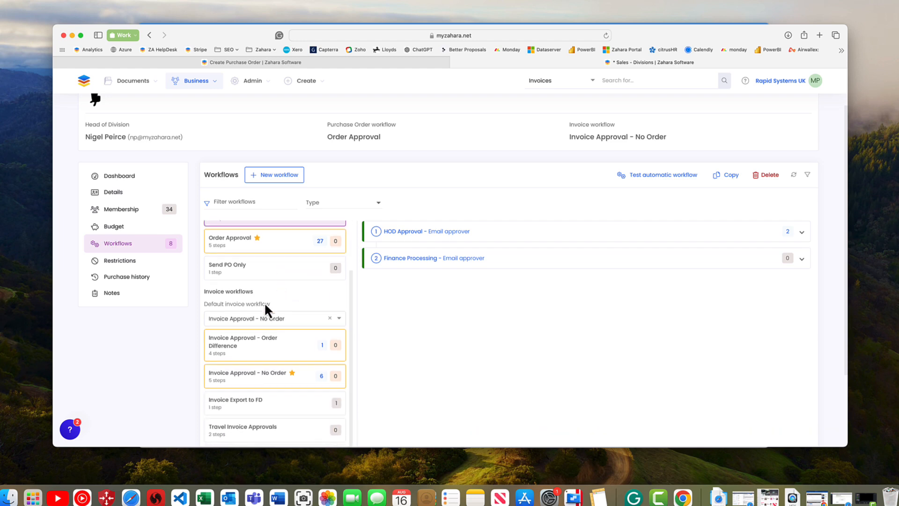
pyautogui.click(254, 320)
pyautogui.click(232, 335)
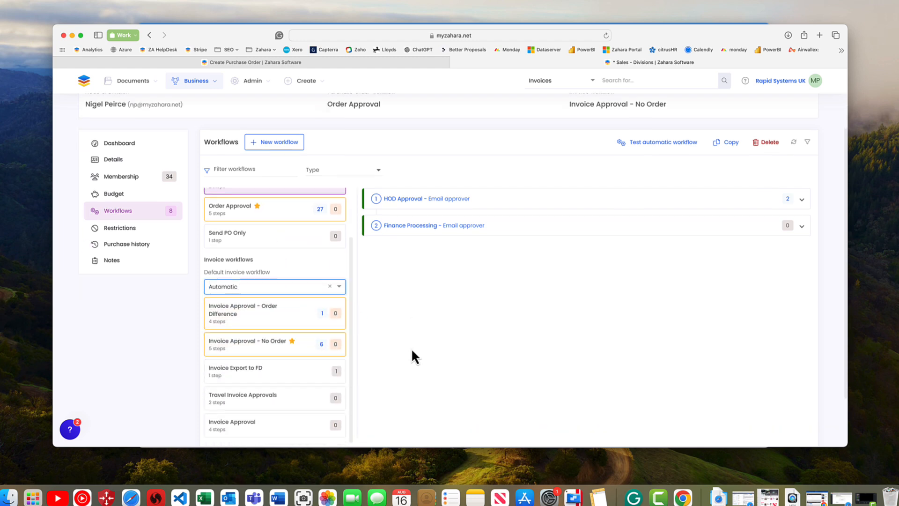
# Check the start conditions of the Invoice Approval - Order Difference workflow and return to the Sales division
pyautogui.scroll(-3, 411, 347)
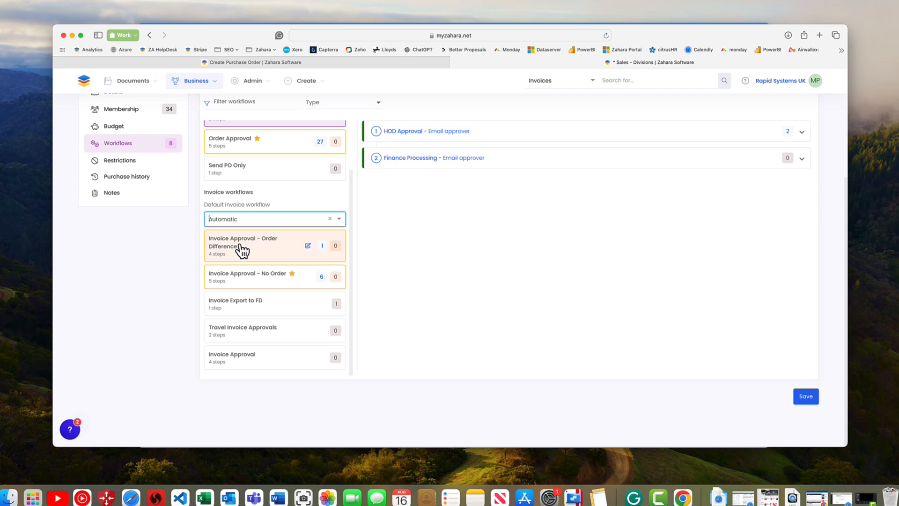
pyautogui.click(308, 246)
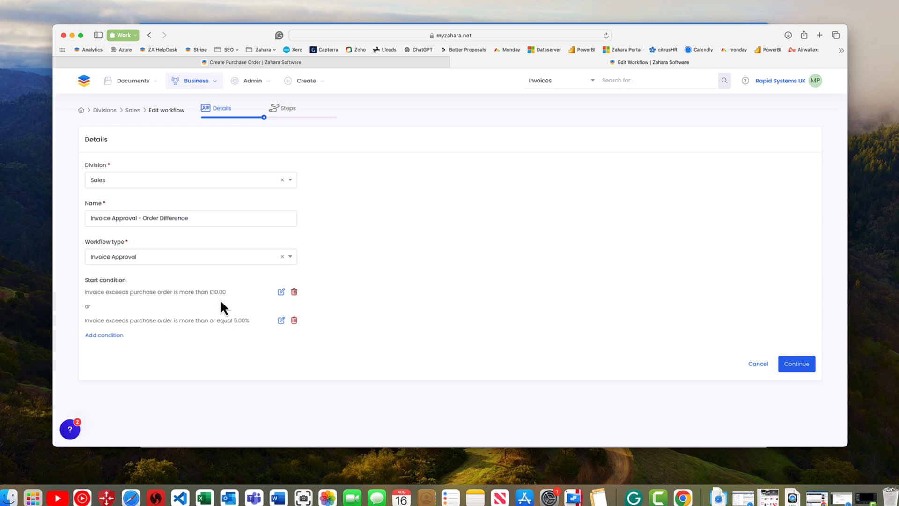
pyautogui.click(132, 110)
pyautogui.click(527, 253)
# Open the Invoice Approval - No Order workflow to examine its details
pyautogui.scroll(-6, 302, 346)
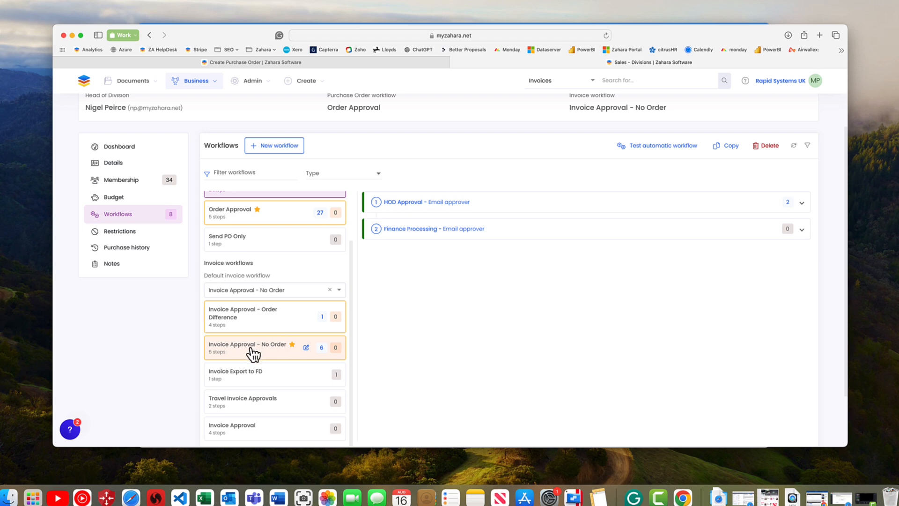
pyautogui.scroll(-2, 281, 347)
pyautogui.click(306, 290)
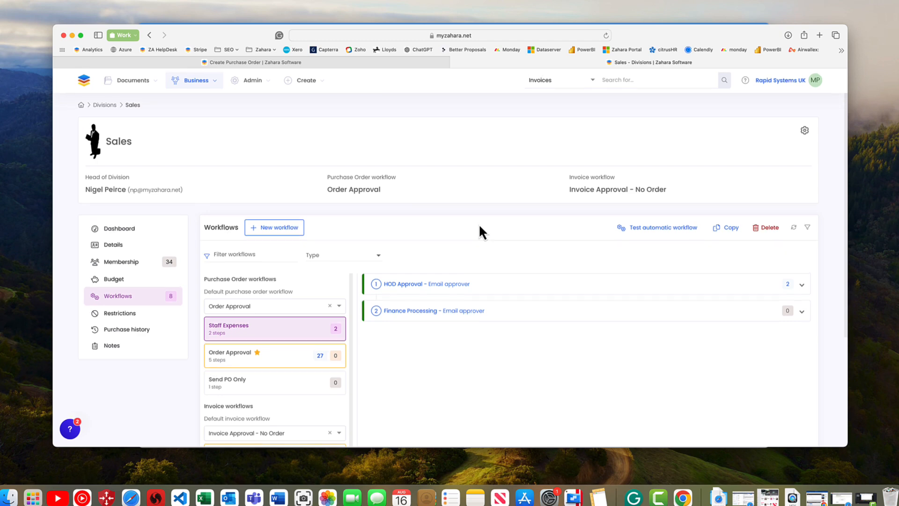
# Open the automatic workflow test for purchase orders, base it on Net Value and enter a price of 5000
pyautogui.click(656, 230)
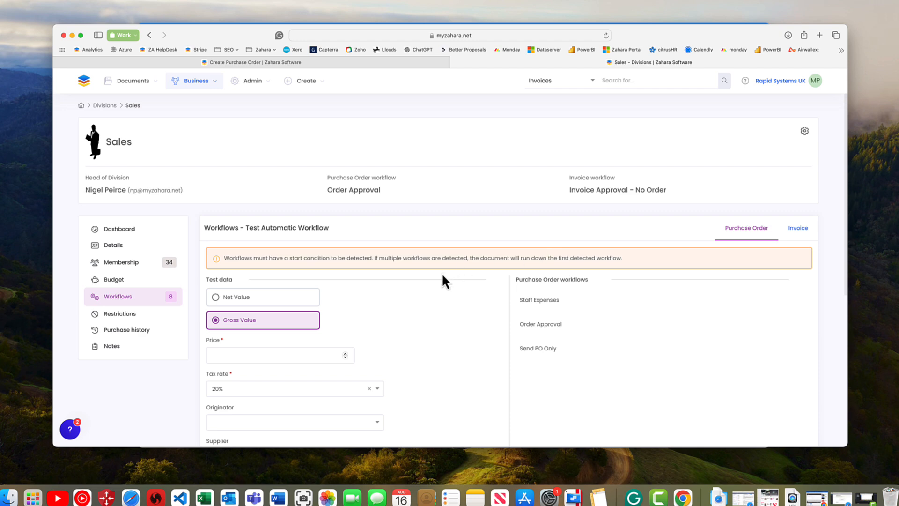
pyautogui.scroll(-2, 443, 276)
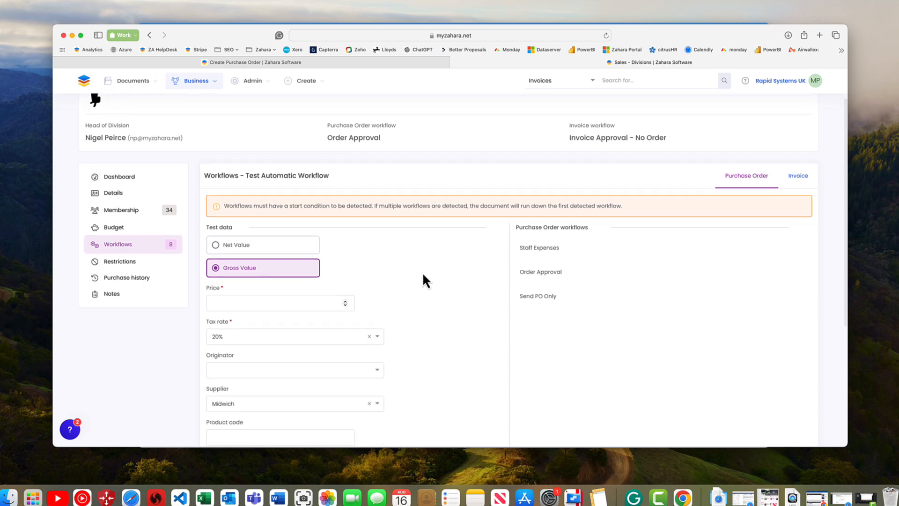
pyautogui.click(216, 247)
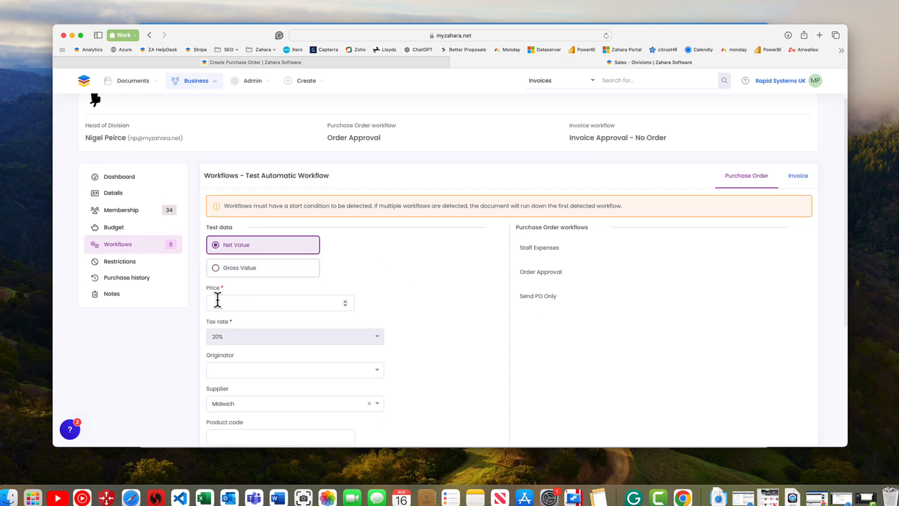
pyautogui.click(217, 301)
pyautogui.write('5000')
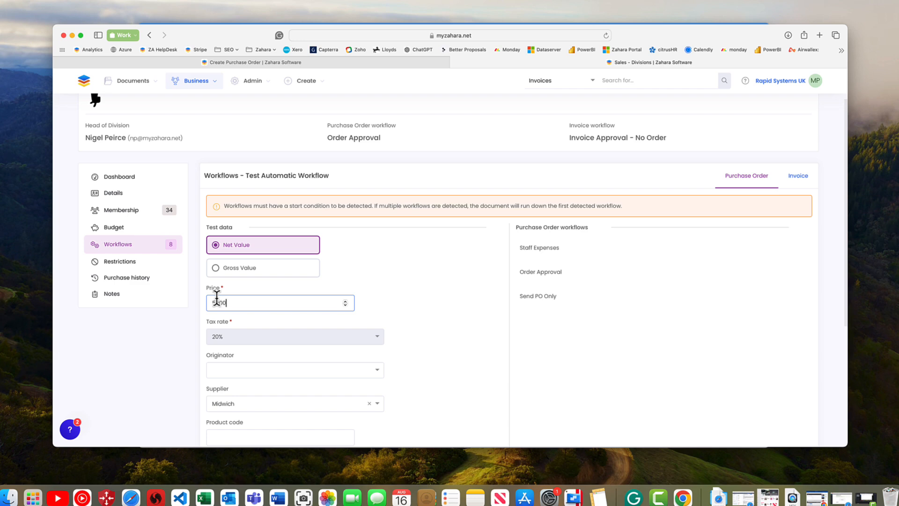
# Switch the automatic workflow test to invoices and review its test fields and the start conditions of the listed workflows
pyautogui.scroll(-1, 252, 280)
pyautogui.scroll(-1, 415, 249)
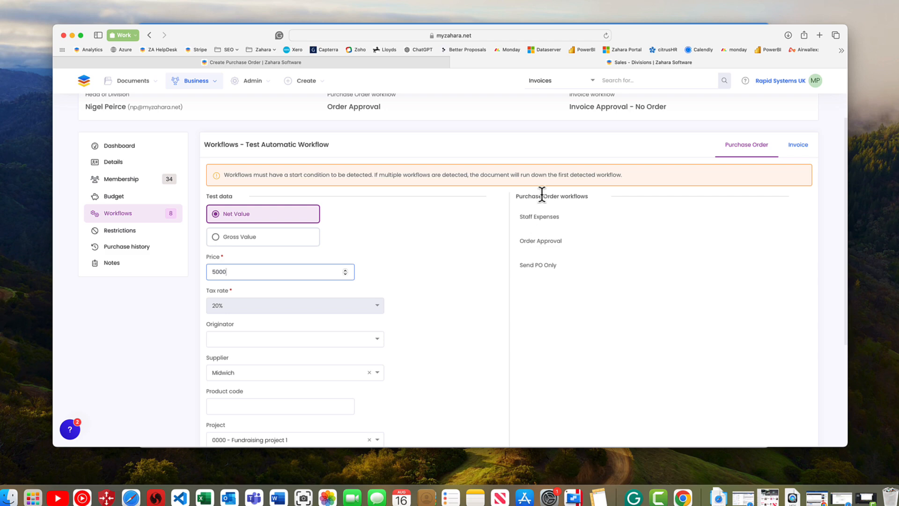
pyautogui.click(800, 149)
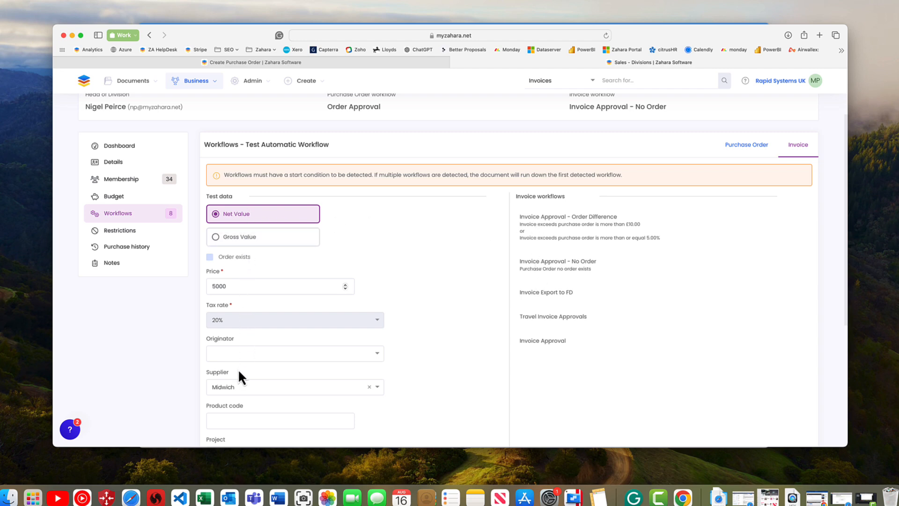
pyautogui.scroll(-5, 239, 370)
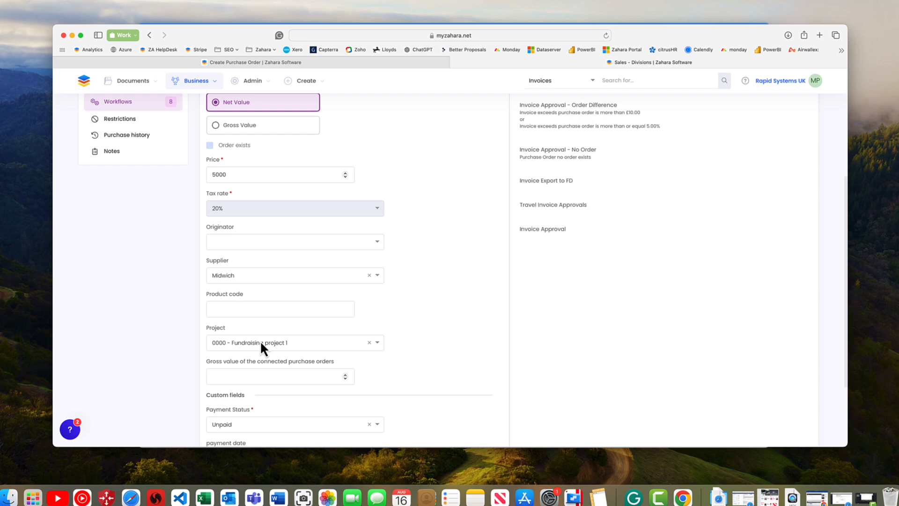
pyautogui.scroll(8, 260, 339)
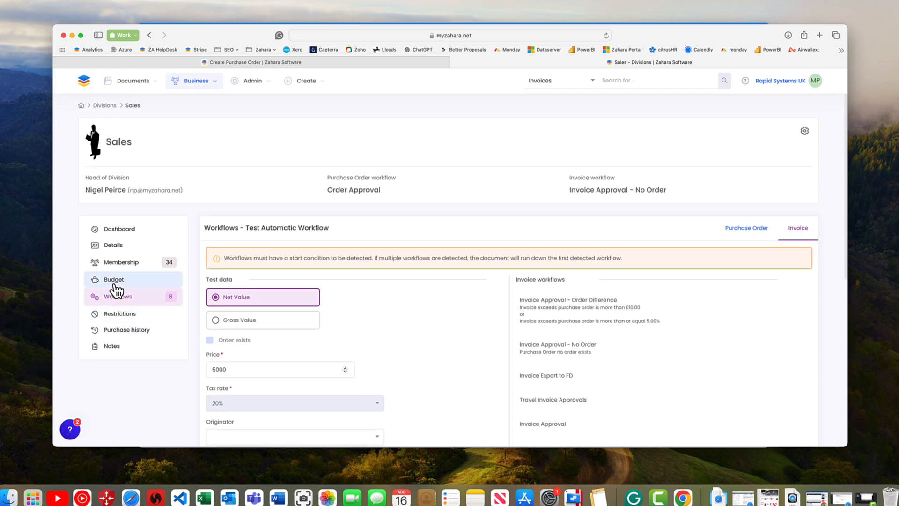
# Select the Sales division's Order Approval workflow and look through the divisions it can be copied to, without copying it
pyautogui.click(126, 300)
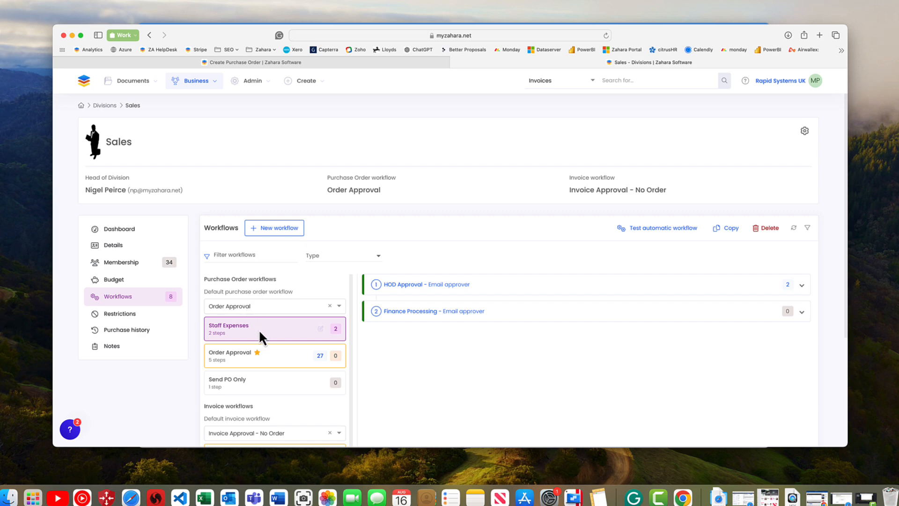
pyautogui.click(272, 360)
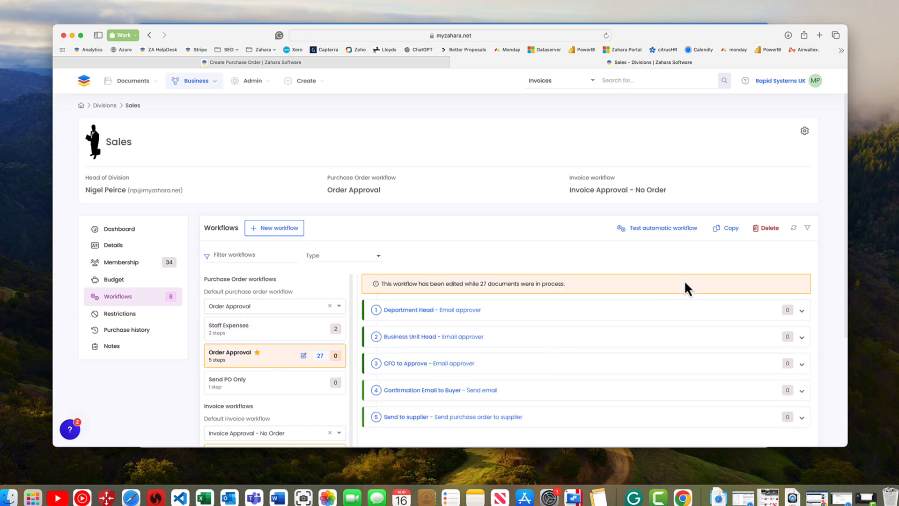
pyautogui.click(726, 228)
pyautogui.click(387, 213)
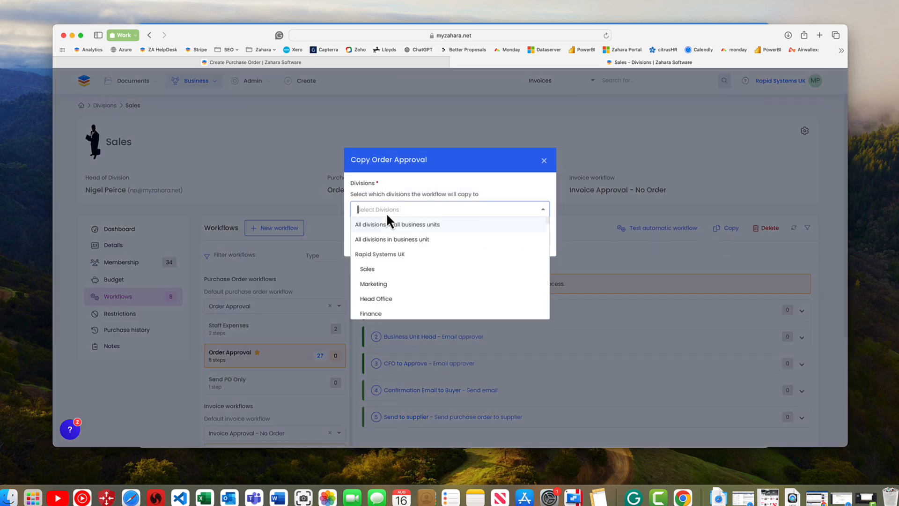
pyautogui.scroll(-3, 379, 298)
pyautogui.scroll(2, 378, 299)
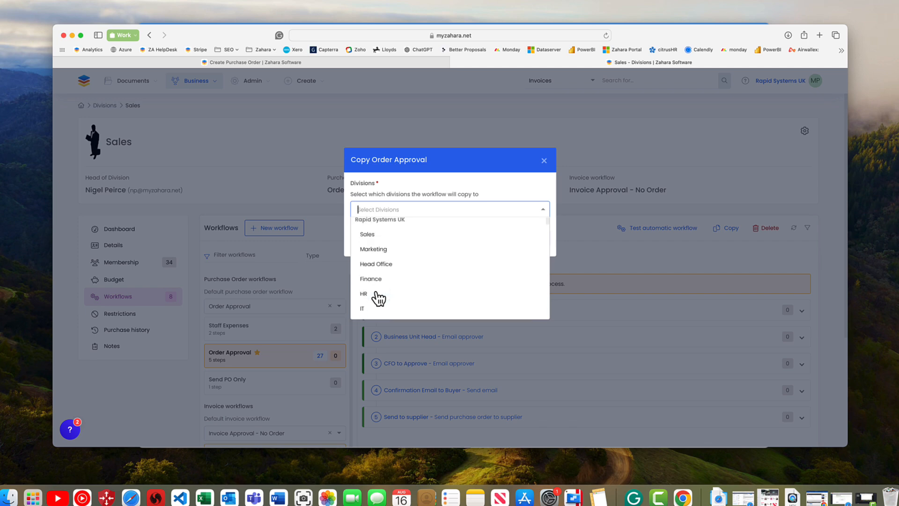
pyautogui.click(581, 227)
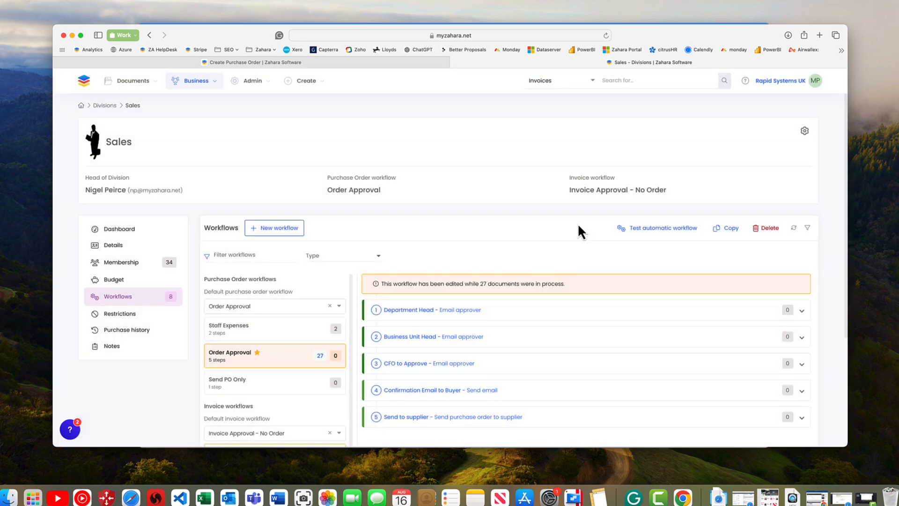
# Check the details of the Department Head approval step and view the Order Approval copy dialog once more without copying
pyautogui.click(485, 310)
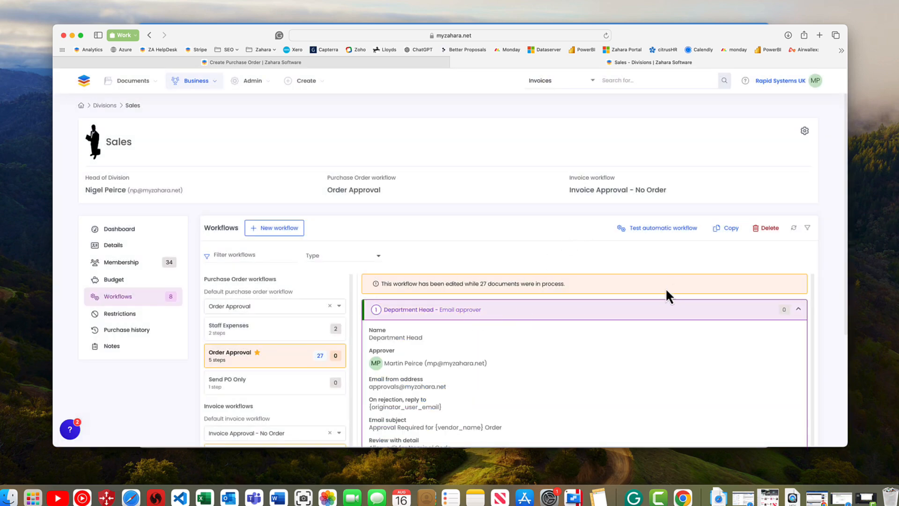
pyautogui.scroll(-2, 616, 304)
pyautogui.click(798, 309)
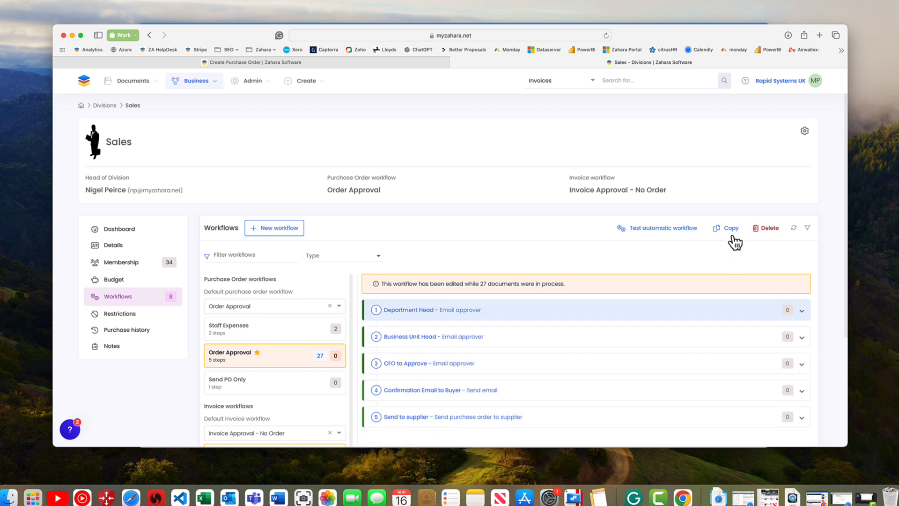
pyautogui.click(729, 230)
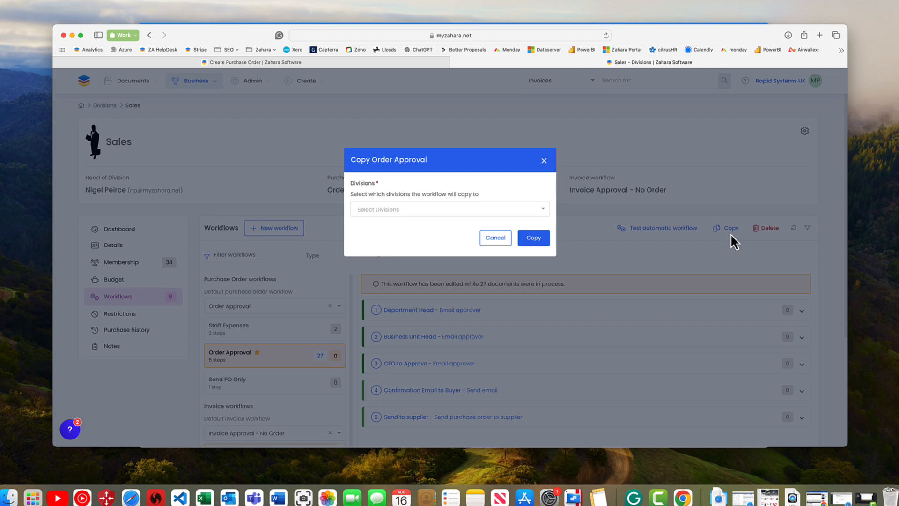
pyautogui.click(497, 237)
# Leave the division for the tenancy settings and expand the Sales division's user roles under Rapid Systems UK in User Membership
pyautogui.moveTo(258, 87)
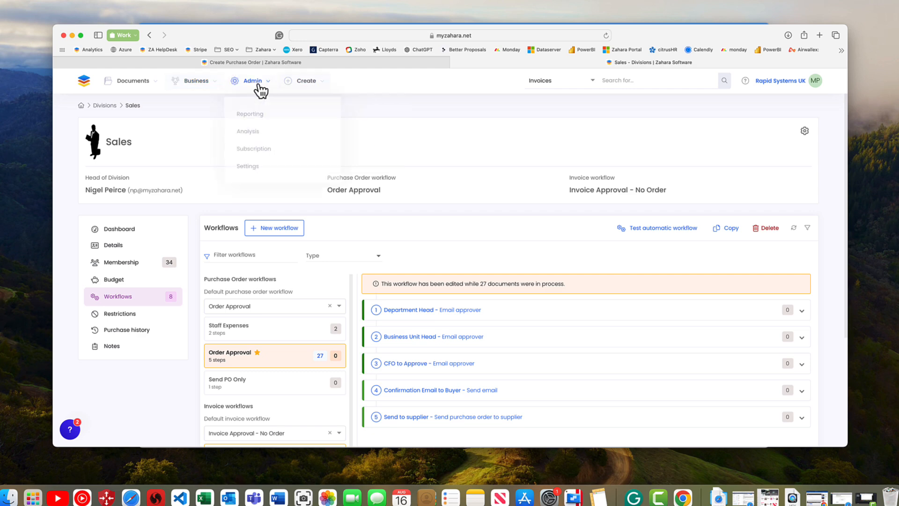
pyautogui.click(247, 161)
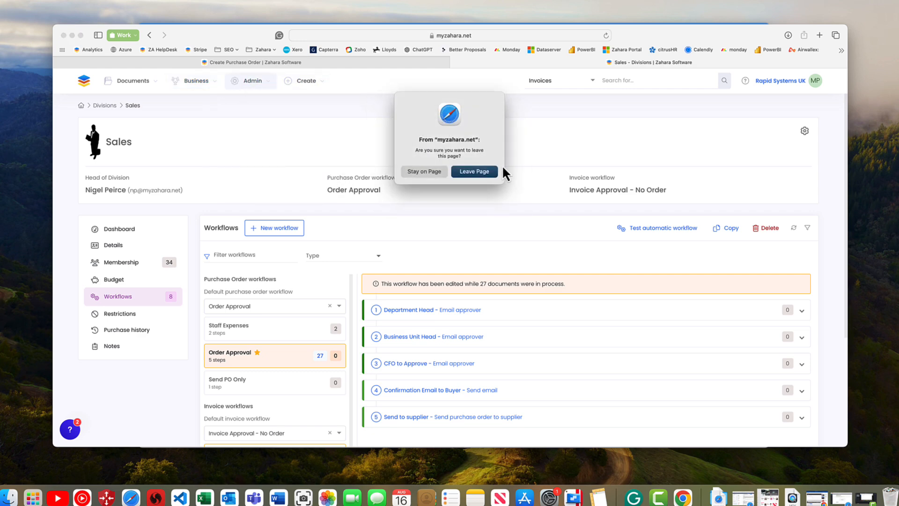
pyautogui.click(475, 173)
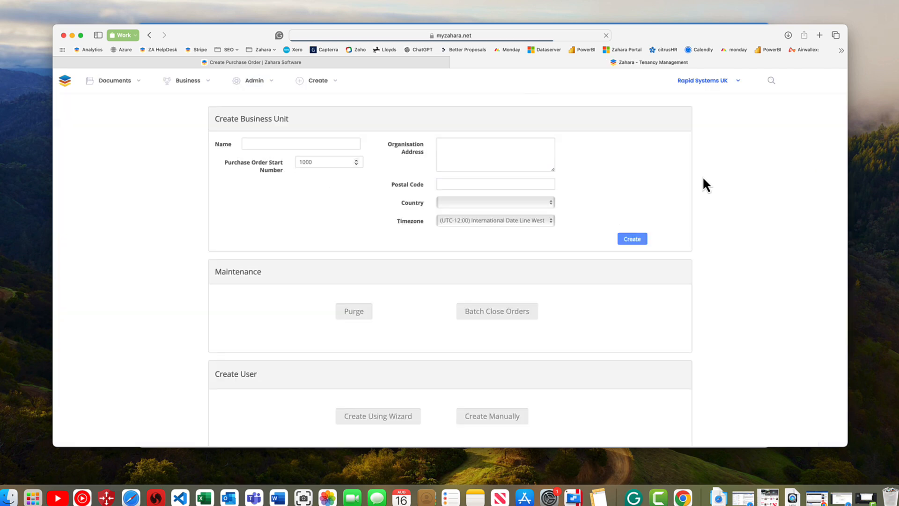
pyautogui.scroll(-10, 580, 262)
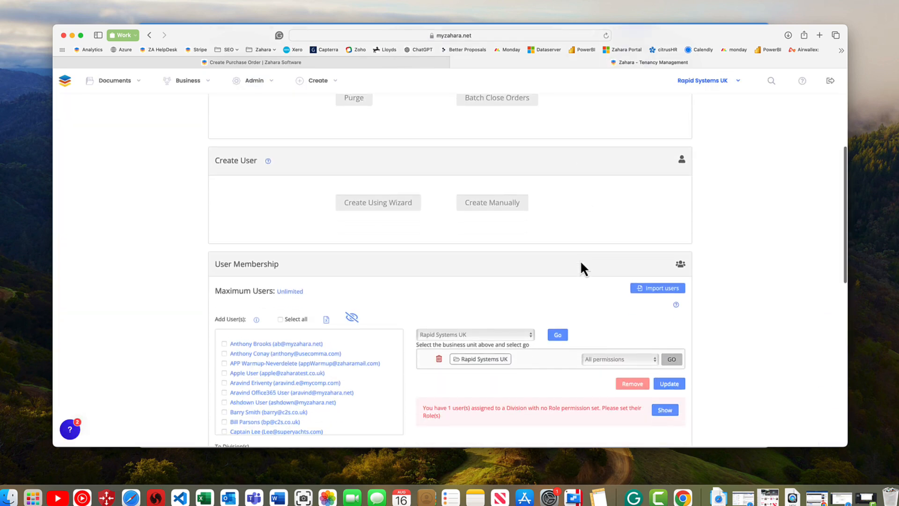
pyautogui.click(493, 204)
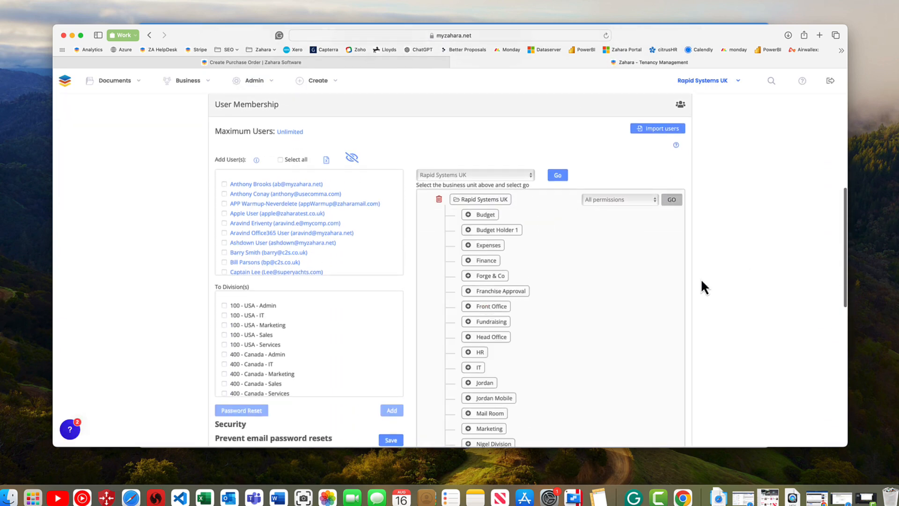
pyautogui.scroll(-5, 617, 311)
pyautogui.click(484, 295)
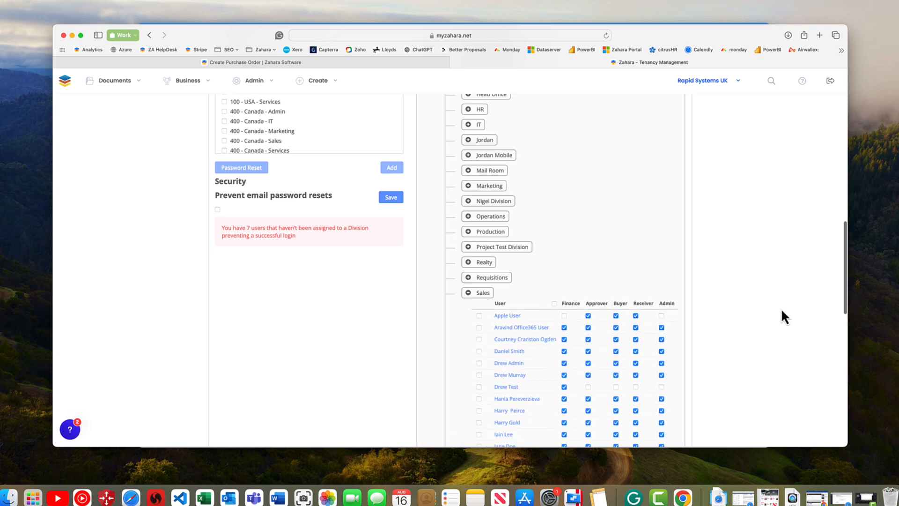
# Clear the Admin role of the eleventh user in the Sales division and review the remaining users' roles
pyautogui.scroll(-3, 773, 309)
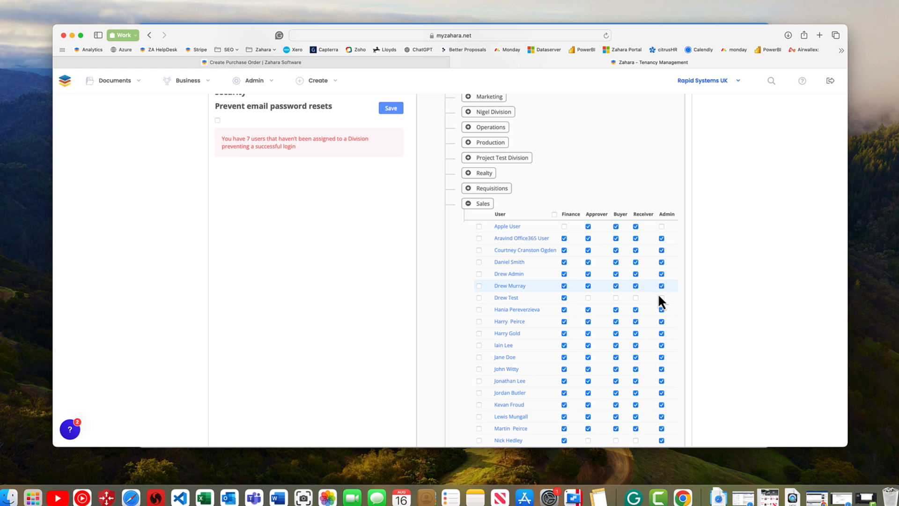
pyautogui.click(661, 346)
pyautogui.scroll(-5, 528, 357)
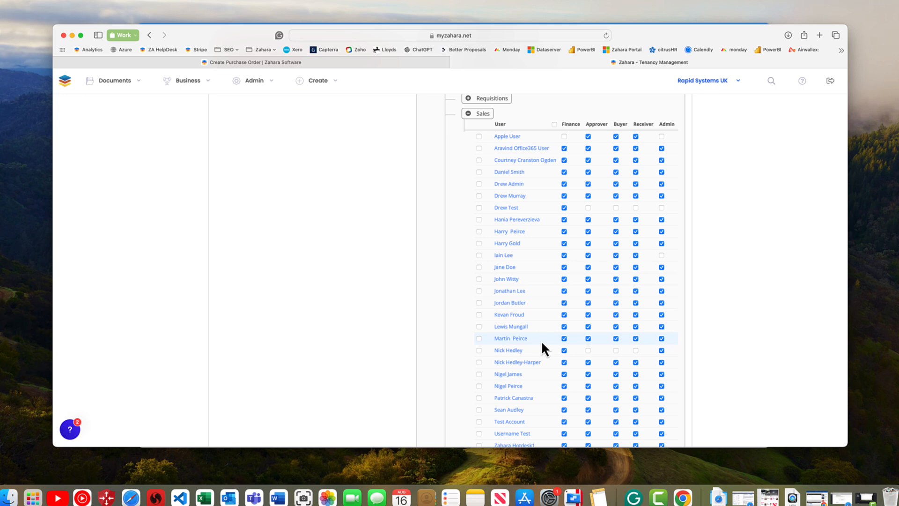
pyautogui.scroll(20, 470, 282)
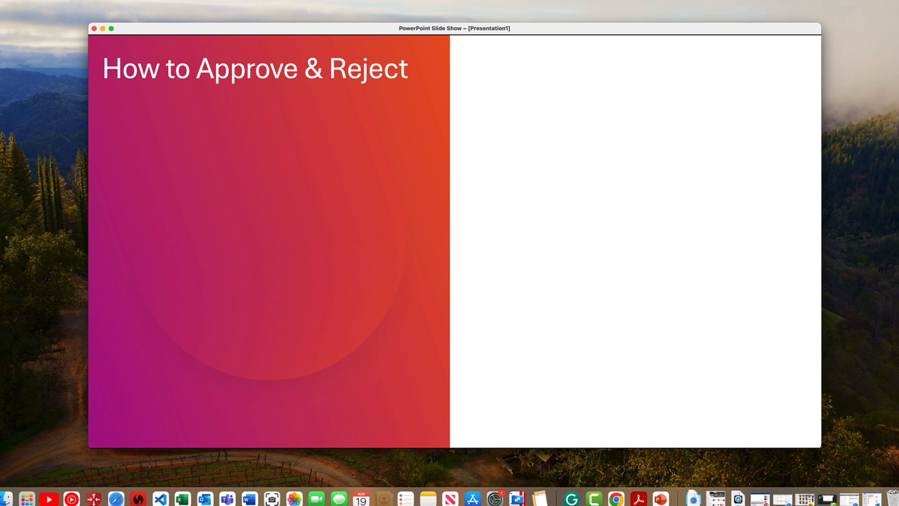
pyautogui.press('Right')
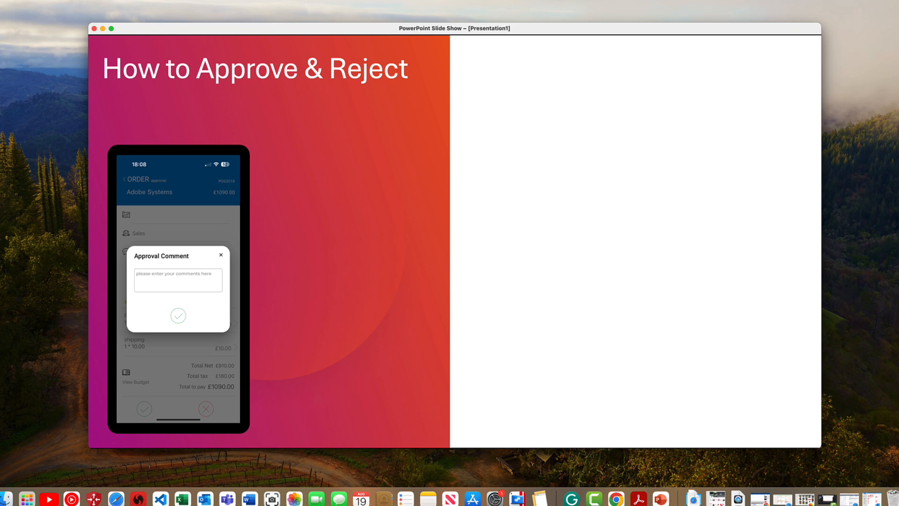
pyautogui.press('Right')
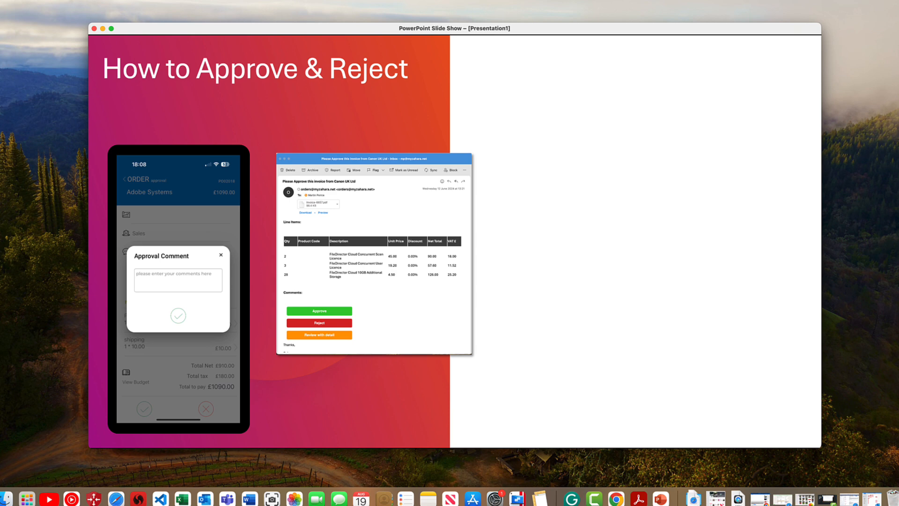
pyautogui.press('Right')
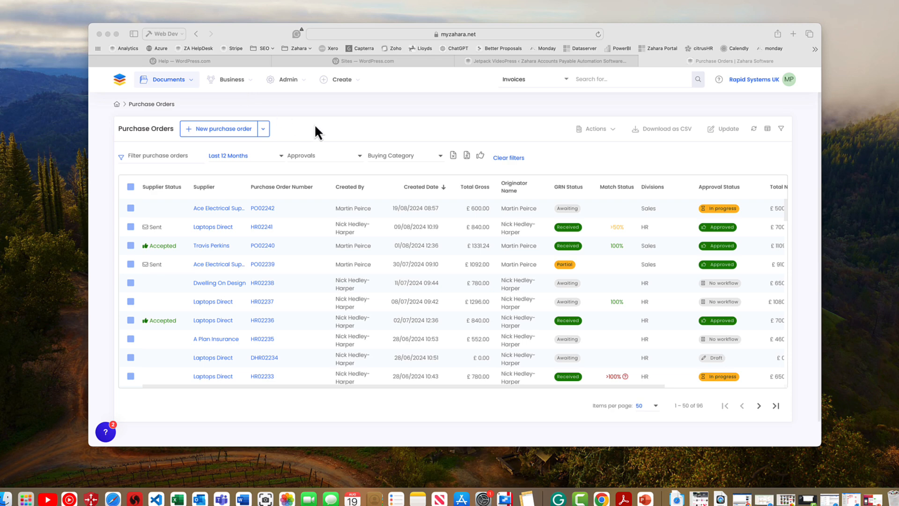
# Show only purchase orders awaiting my approval, select the Ace Electrical Supplies order and view the actions available for it
pyautogui.click(482, 160)
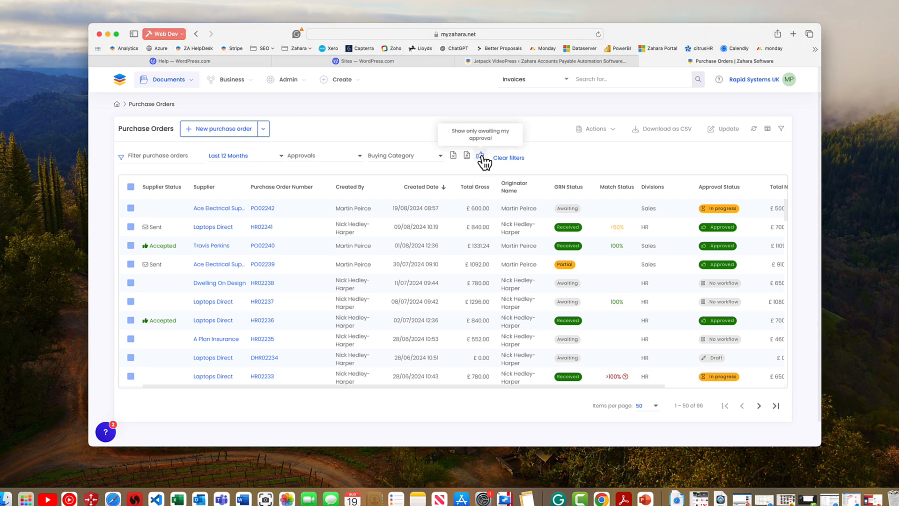
pyautogui.click(481, 157)
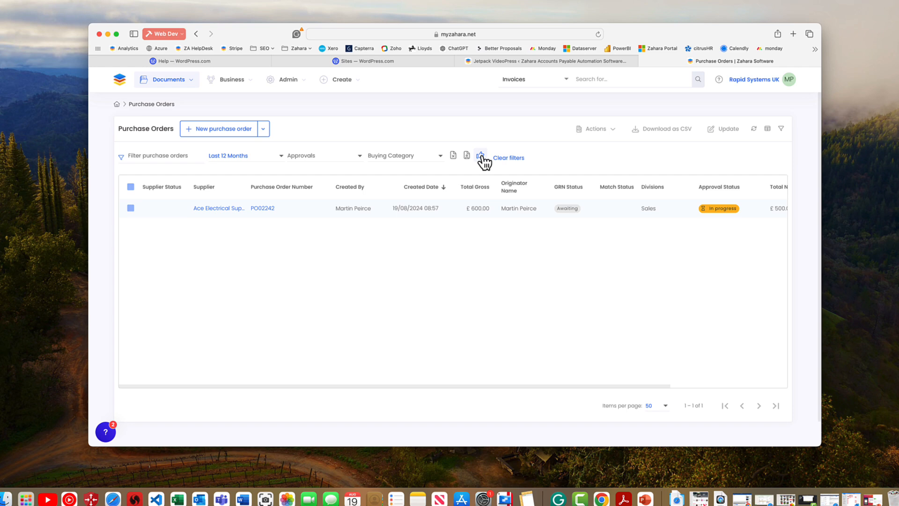
pyautogui.click(260, 211)
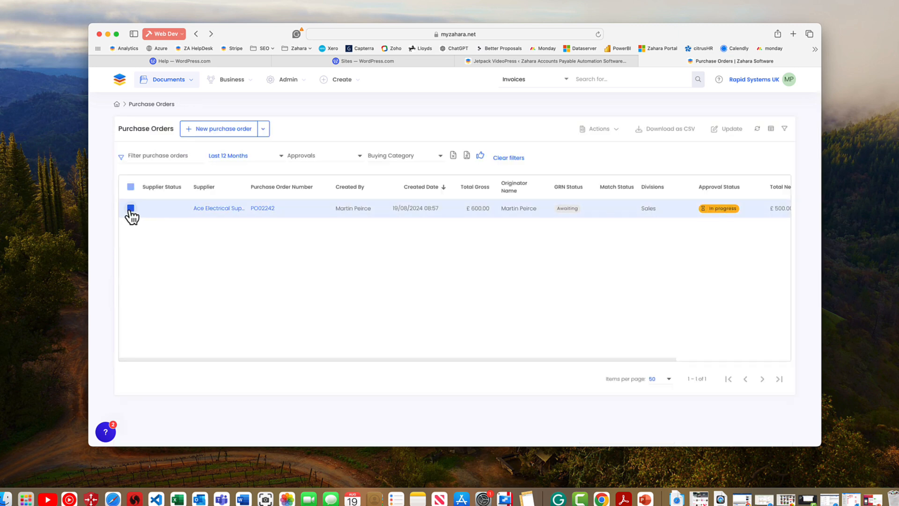
pyautogui.click(130, 209)
pyautogui.click(613, 132)
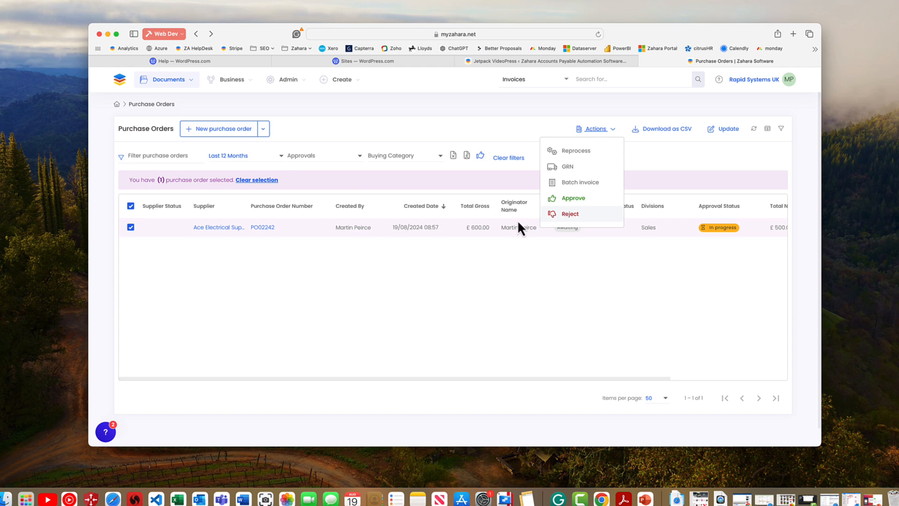
# Open the Ace Electrical Supplies purchase order and reject it as Wrong approver, adding to the comment a request to ask a named colleague
pyautogui.click(256, 253)
pyautogui.click(263, 227)
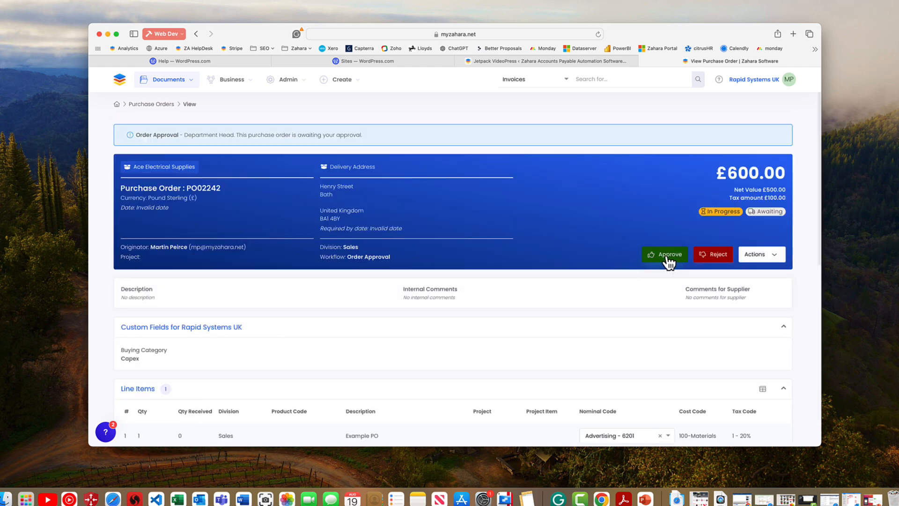
pyautogui.click(707, 257)
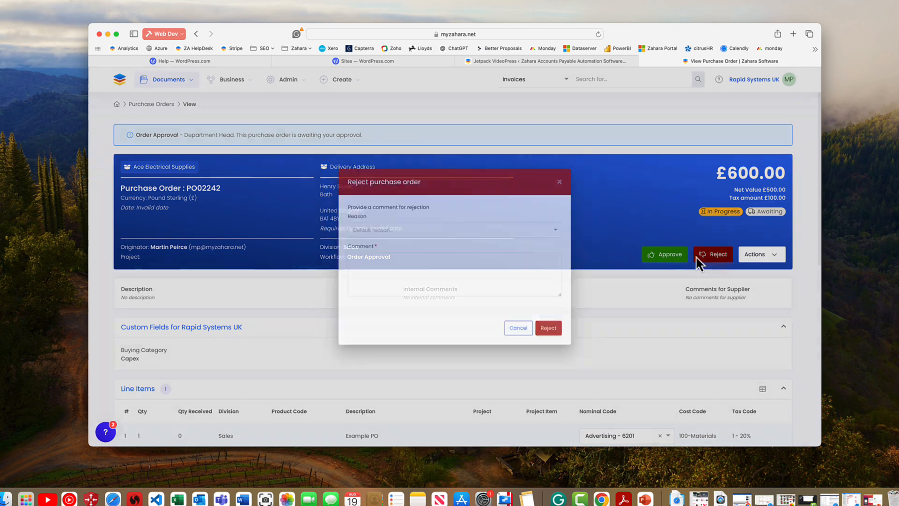
pyautogui.click(380, 228)
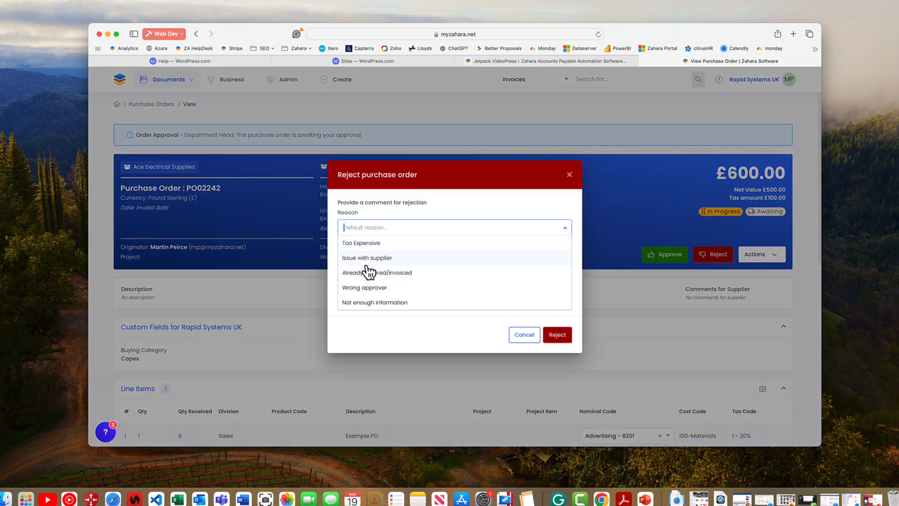
pyautogui.click(370, 287)
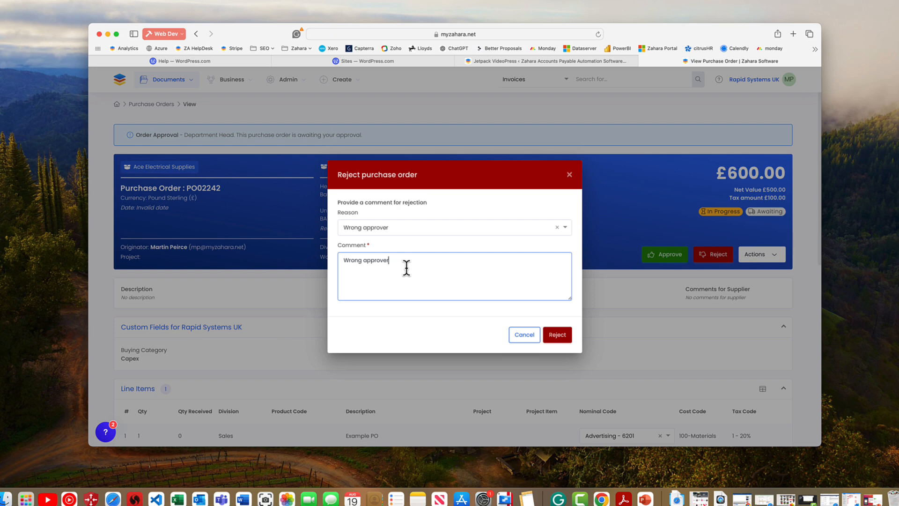
pyautogui.write('- please ask Richard')
pyautogui.click(558, 334)
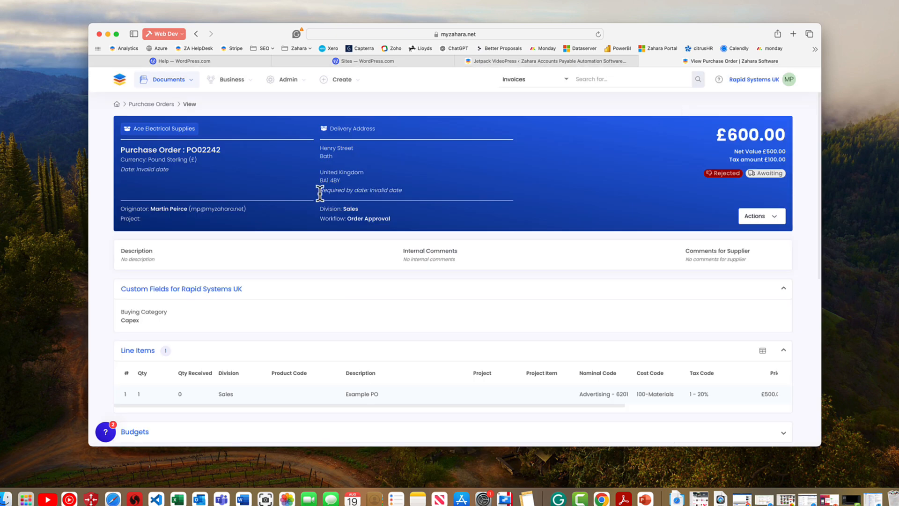
# Open the Rapid Systems UK business unit settings and view the workflow options, including the preset rejection comments
pyautogui.click(234, 83)
pyautogui.click(227, 198)
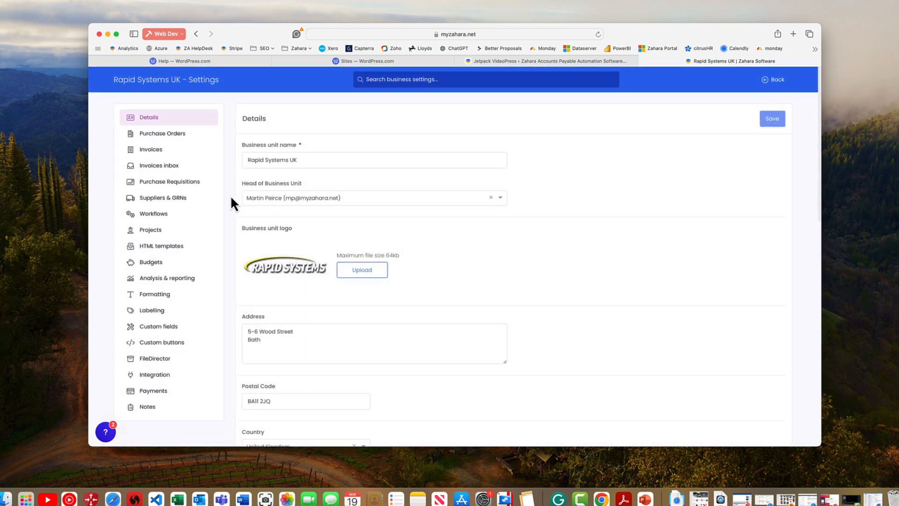
pyautogui.click(164, 220)
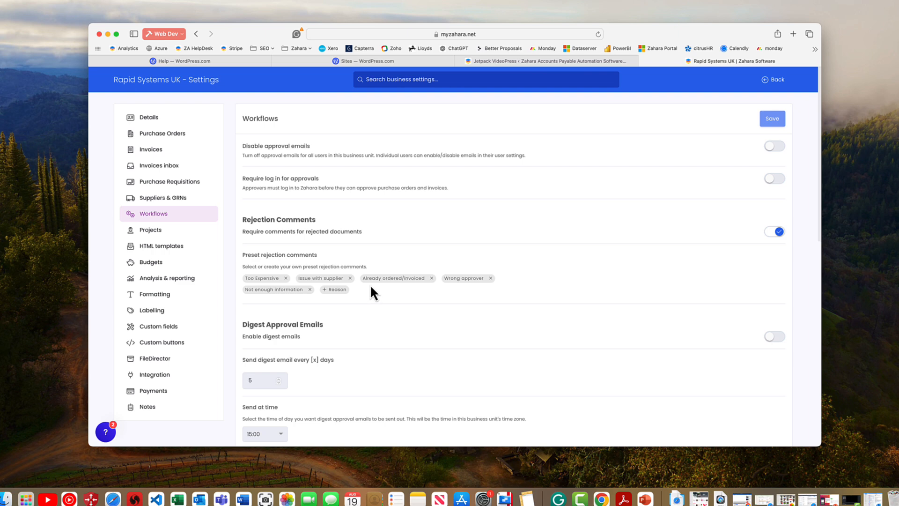
# Enable digest approval emails for the business unit and set them to be sent every 1 day
pyautogui.scroll(-5, 376, 288)
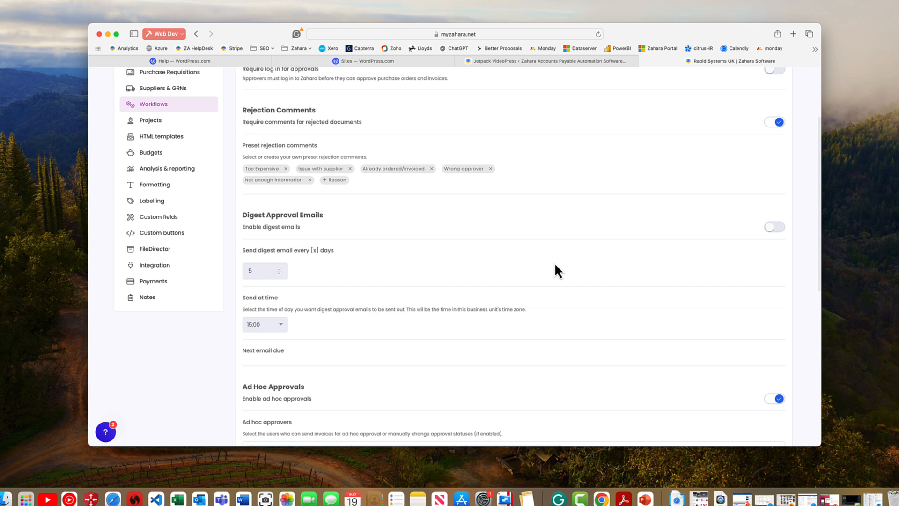
pyautogui.click(777, 229)
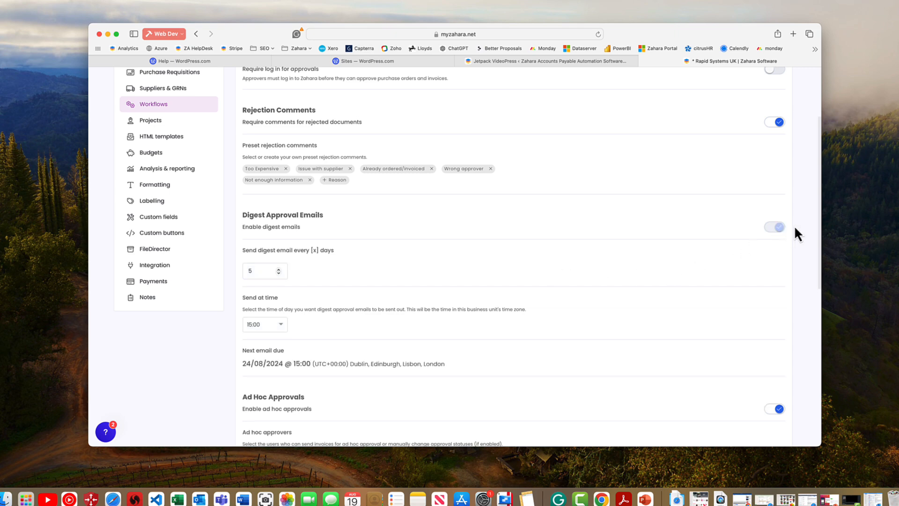
pyautogui.click(278, 273)
pyautogui.press('Escape')
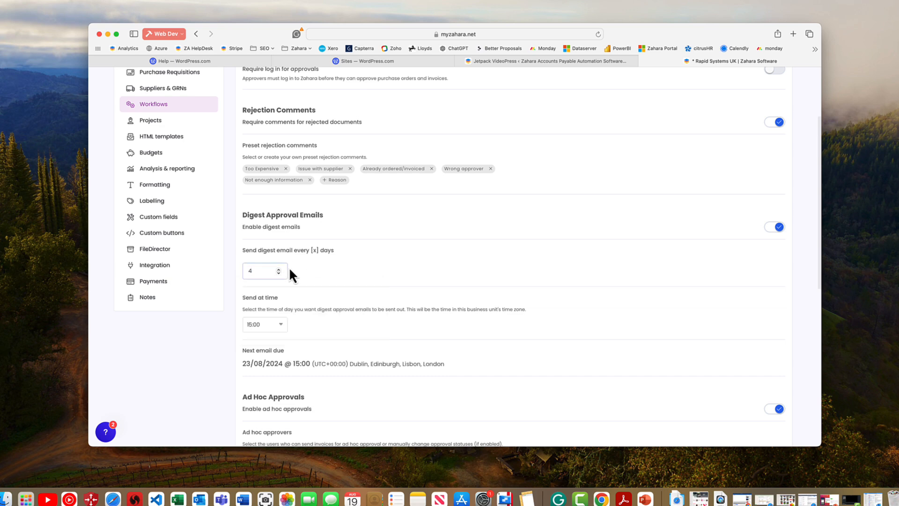
pyautogui.moveTo(259, 271); pyautogui.dragTo(219, 274)
pyautogui.write('1')
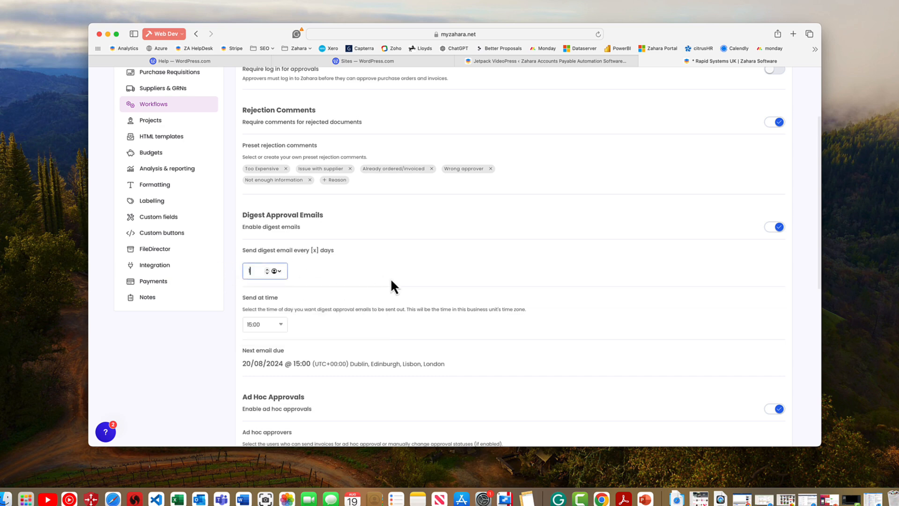
pyautogui.click(520, 319)
# Set the sending time of the digest approval emails to 09:00
pyautogui.click(281, 324)
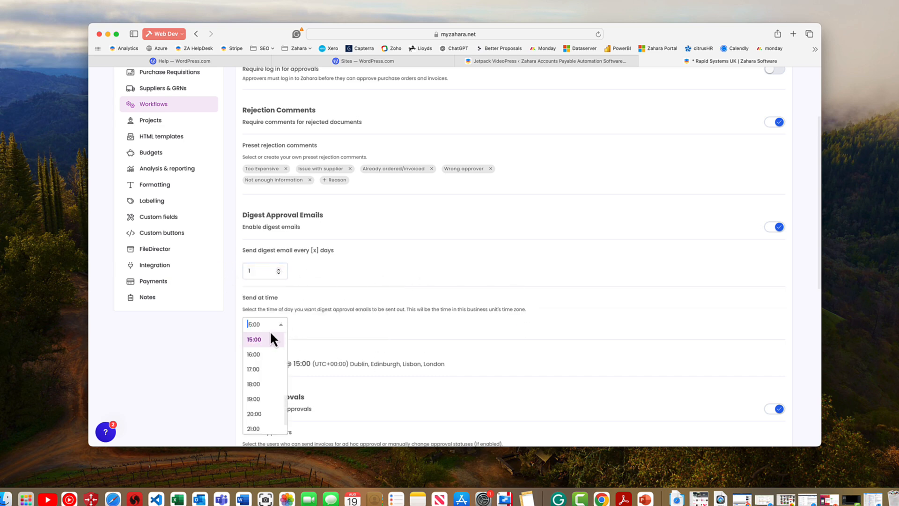
pyautogui.scroll(5, 265, 363)
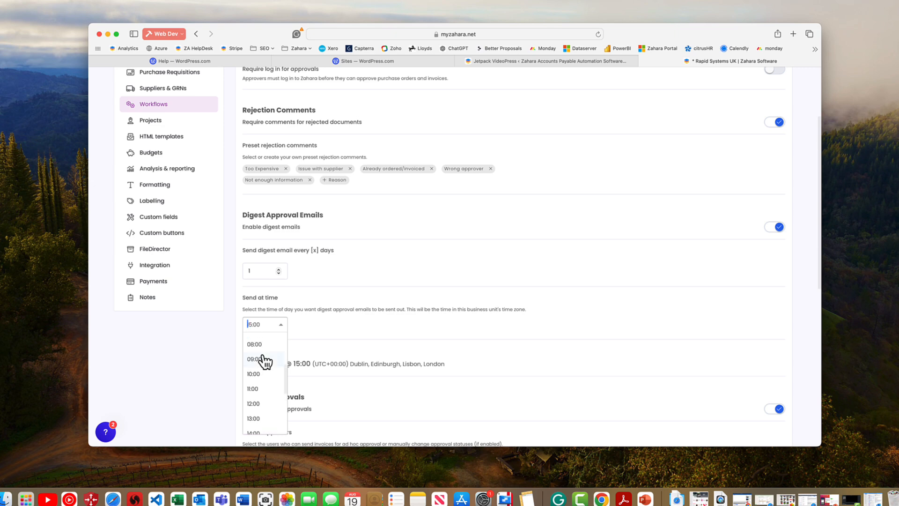
pyautogui.click(258, 376)
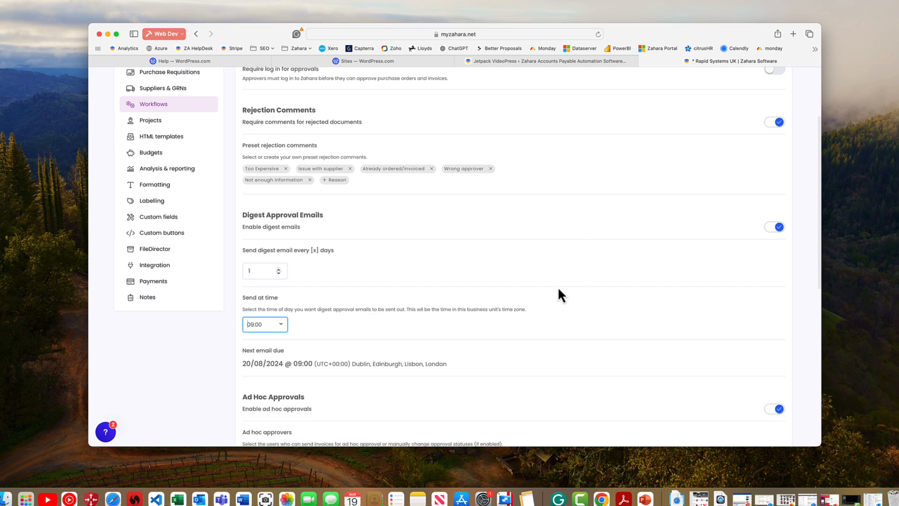
# Review the ad hoc approval settings, the remaining workflow options and the rejection comment settings of the business unit
pyautogui.scroll(-5, 558, 294)
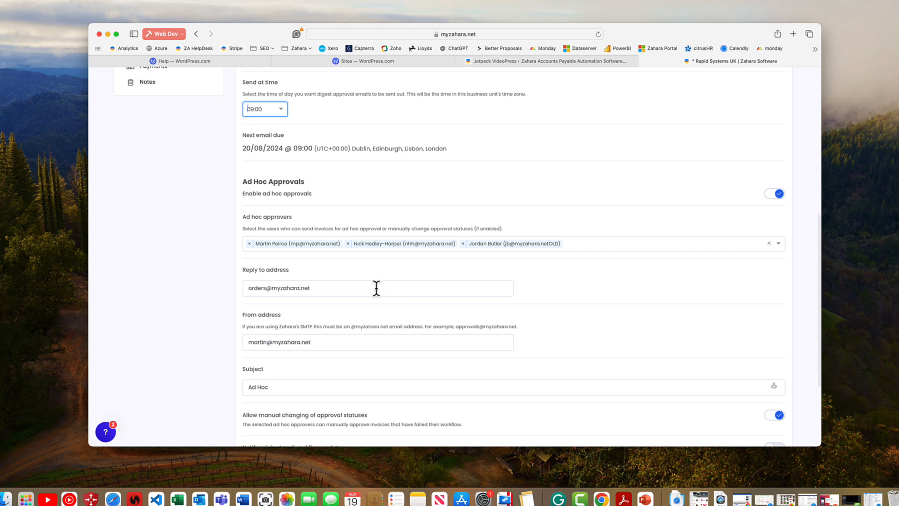
pyautogui.scroll(-2, 376, 288)
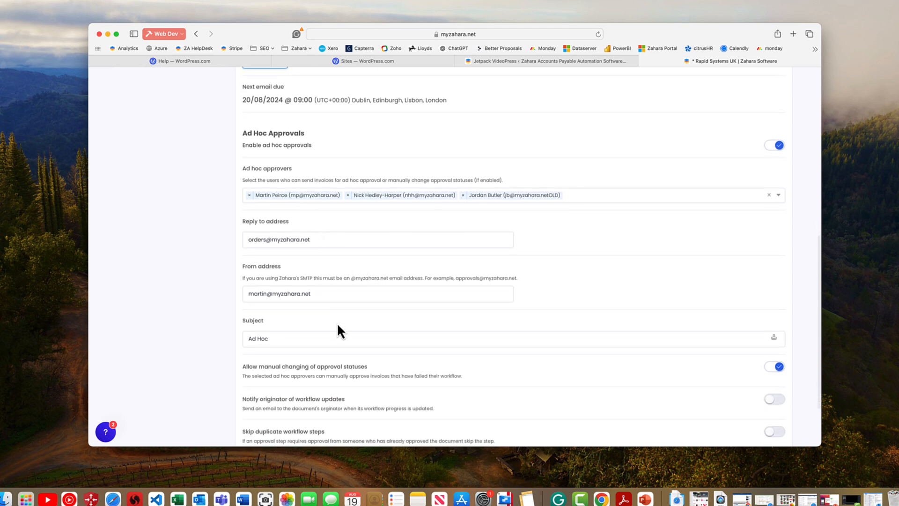
pyautogui.scroll(-3, 338, 325)
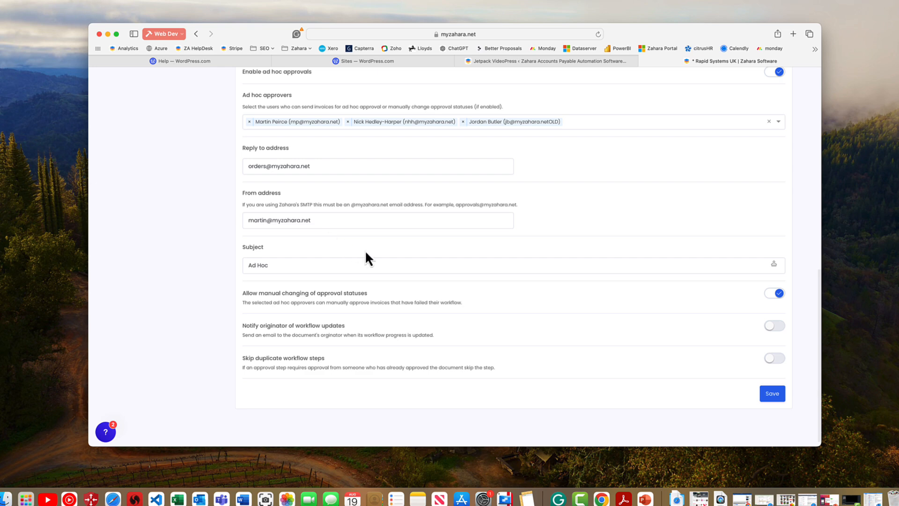
pyautogui.scroll(10, 365, 253)
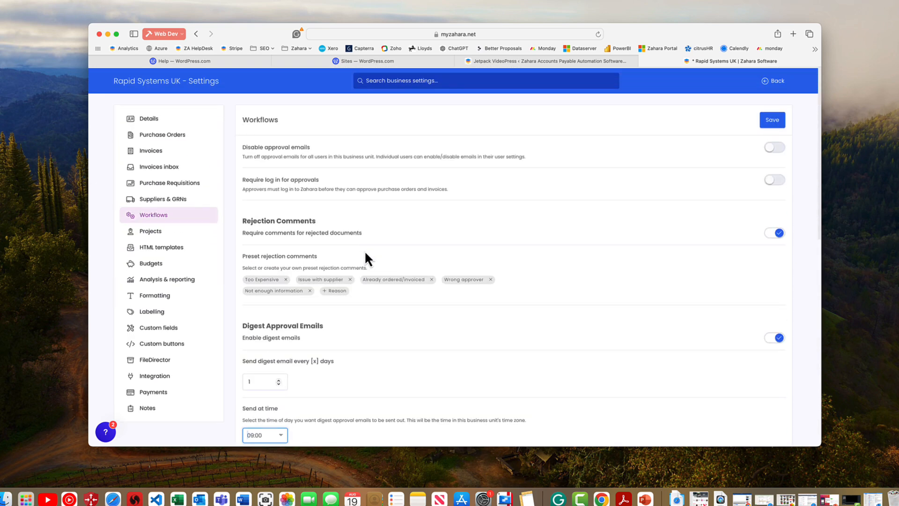
pyautogui.scroll(-5, 366, 253)
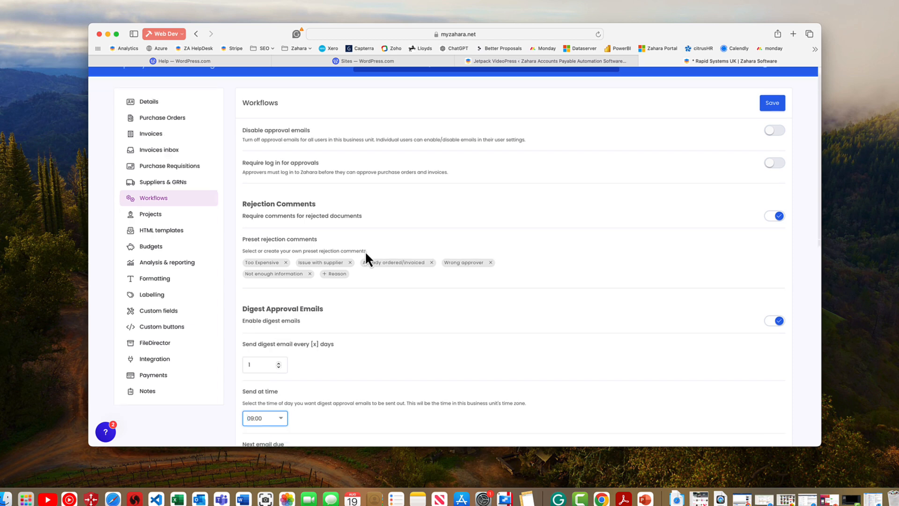
pyautogui.scroll(4, 364, 251)
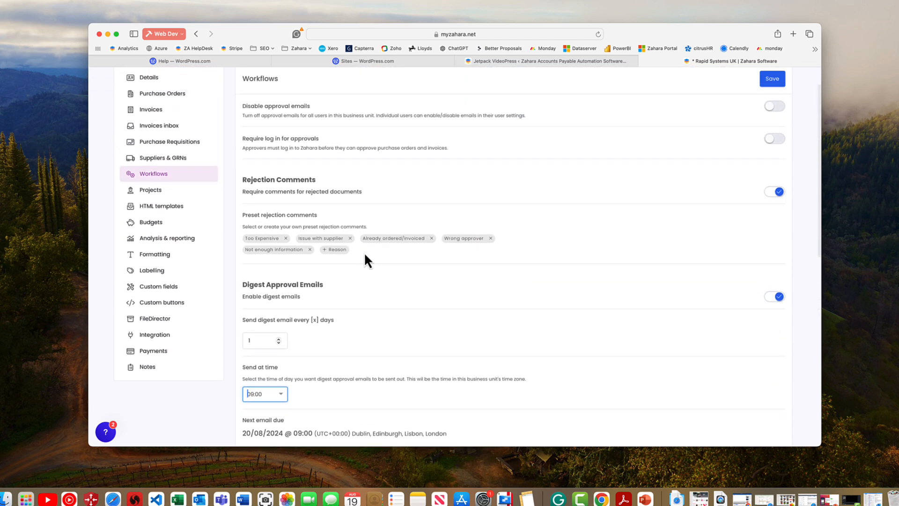